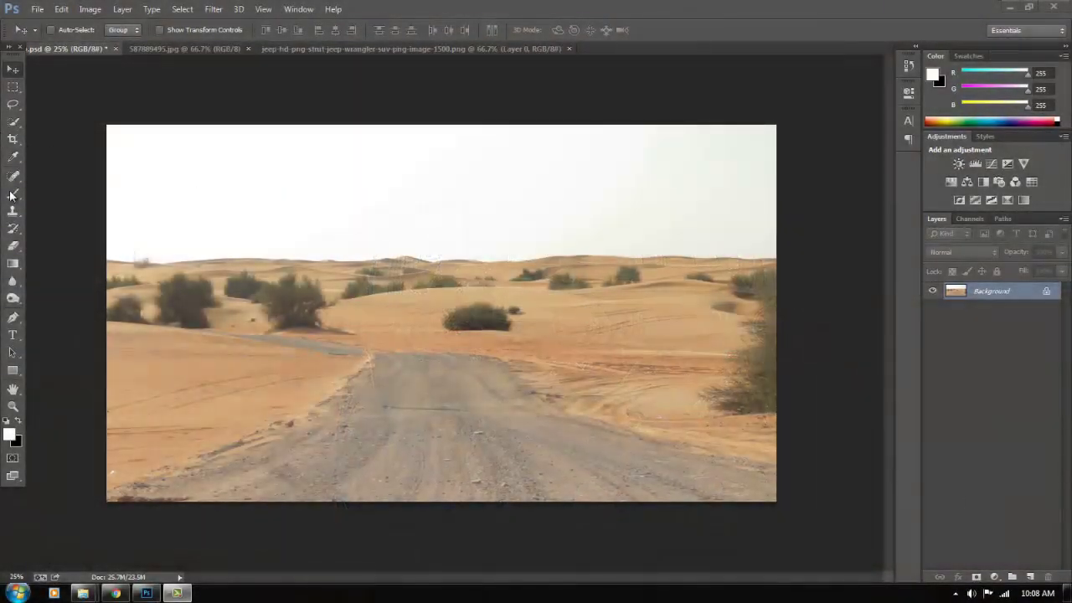
Crop-extend the canvas upward with a black strip, then duplicate the Background layer.
{"action": "left_click", "coordinate": [13, 139]}
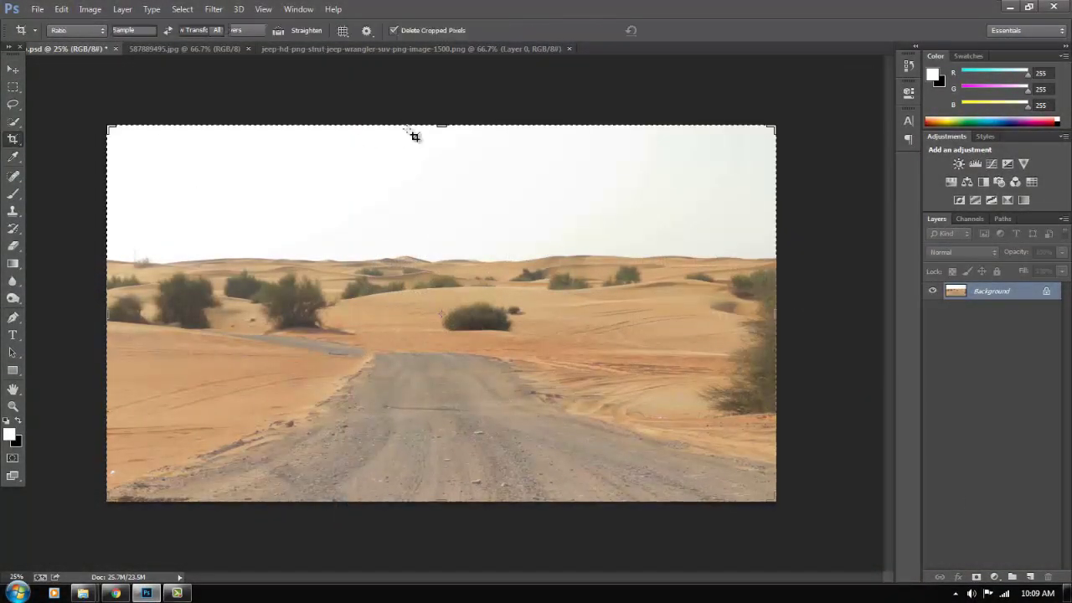
{"action": "left_click_drag", "start_coordinate": [441, 126], "coordinate": [442, 109]}
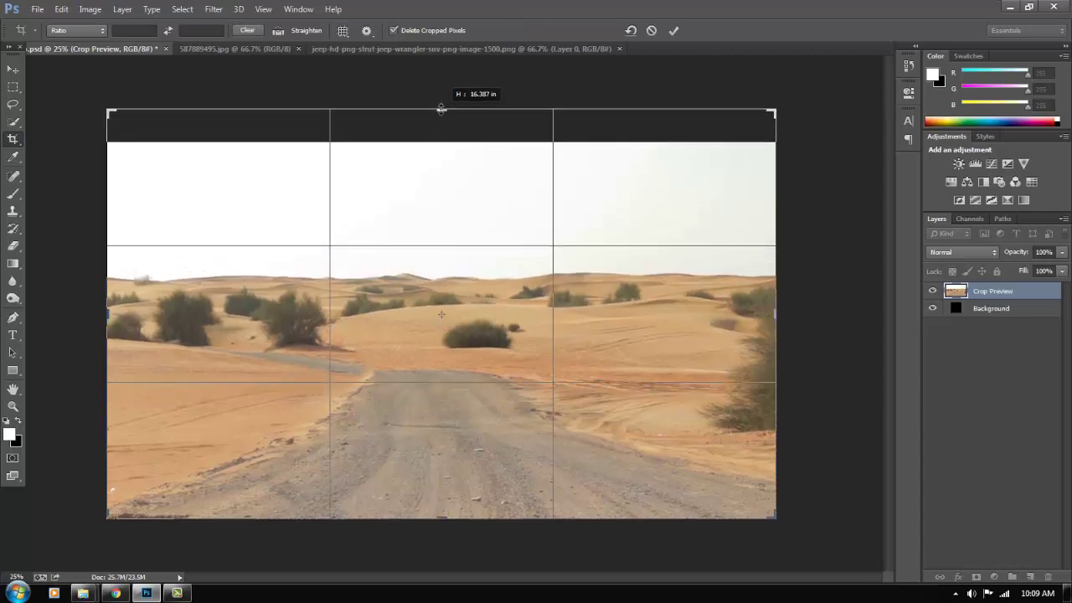
{"action": "key", "text": "Return"}
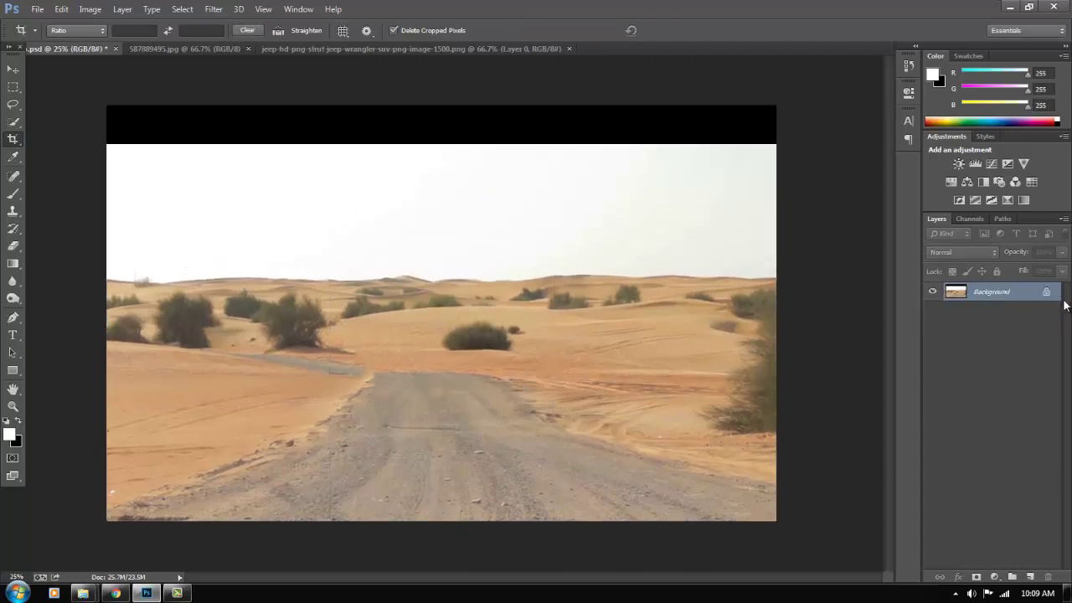
{"action": "left_click_drag", "start_coordinate": [1045, 570], "coordinate": [1065, 362]}
{"action": "left_click_drag", "start_coordinate": [1023, 297], "coordinate": [1030, 576]}
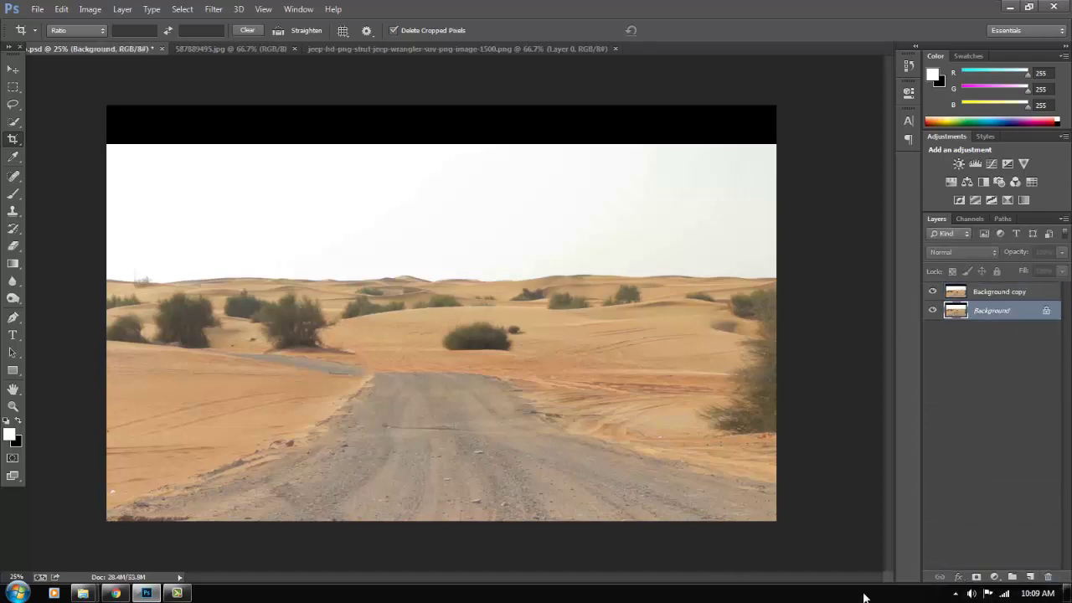
Add Layer 1 with a tan colour sampled from the sand, and save the document.
{"action": "left_click", "coordinate": [1029, 576]}
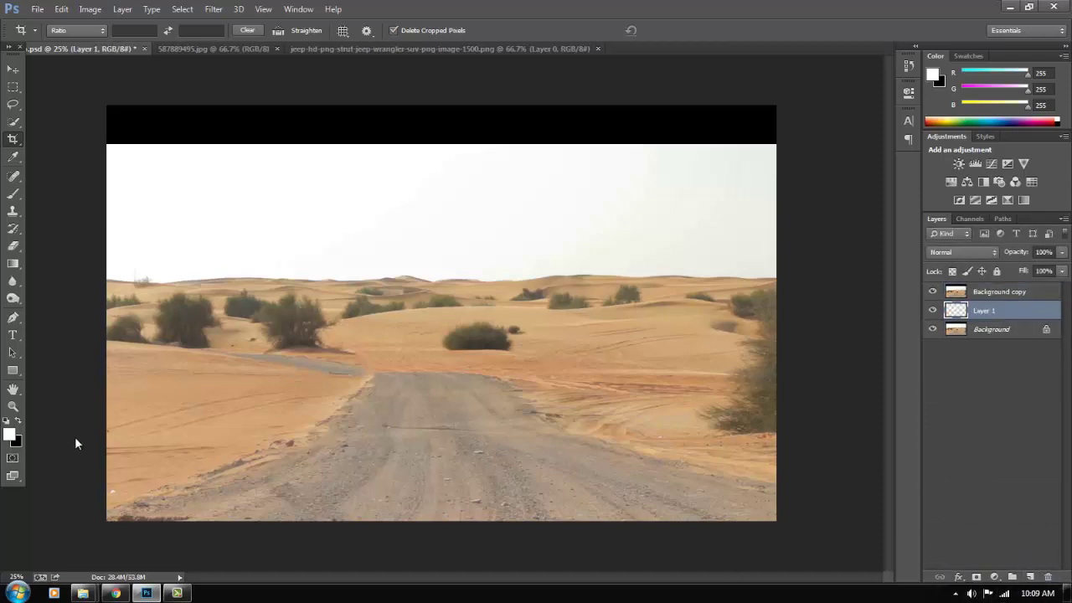
{"action": "left_click", "coordinate": [15, 439]}
{"action": "left_click", "coordinate": [140, 418]}
{"action": "left_click", "coordinate": [588, 111]}
{"action": "left_click", "coordinate": [21, 423]}
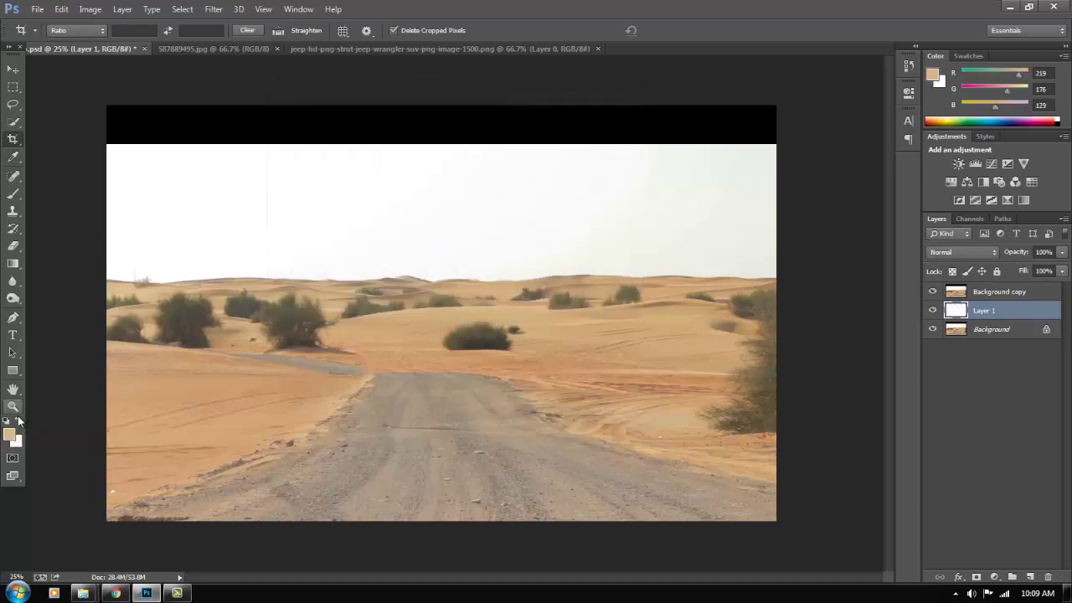
{"action": "left_click", "coordinate": [19, 421]}
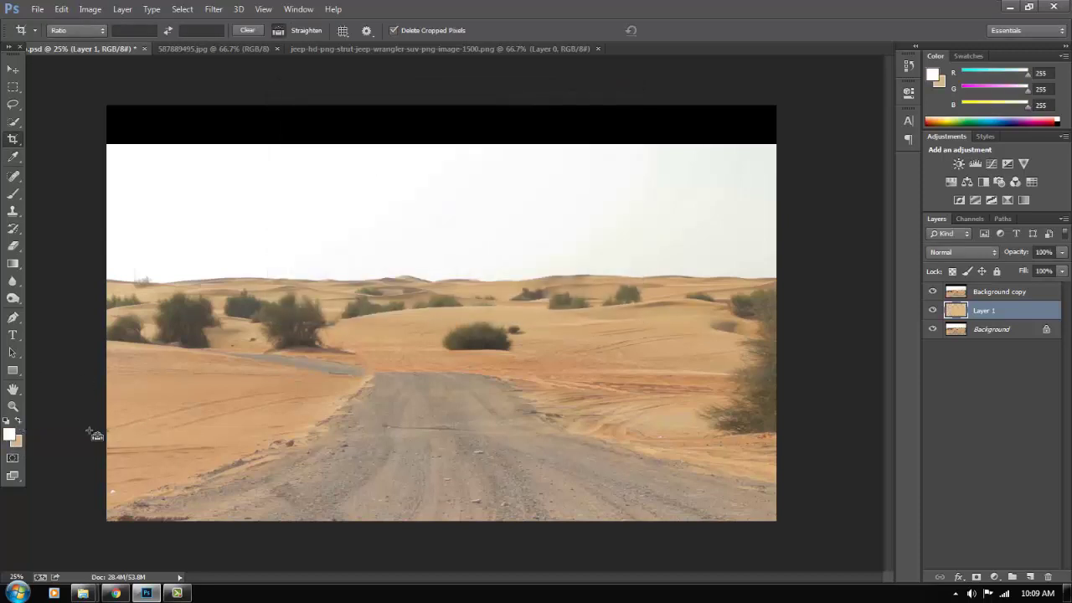
{"action": "key", "text": "ctrl+s"}
{"action": "left_click", "coordinate": [598, 151]}
Mask Background copy with a downward black-white gradient so the tan shows through the sky, then bring up the cloud photo.
{"action": "key", "text": "v"}
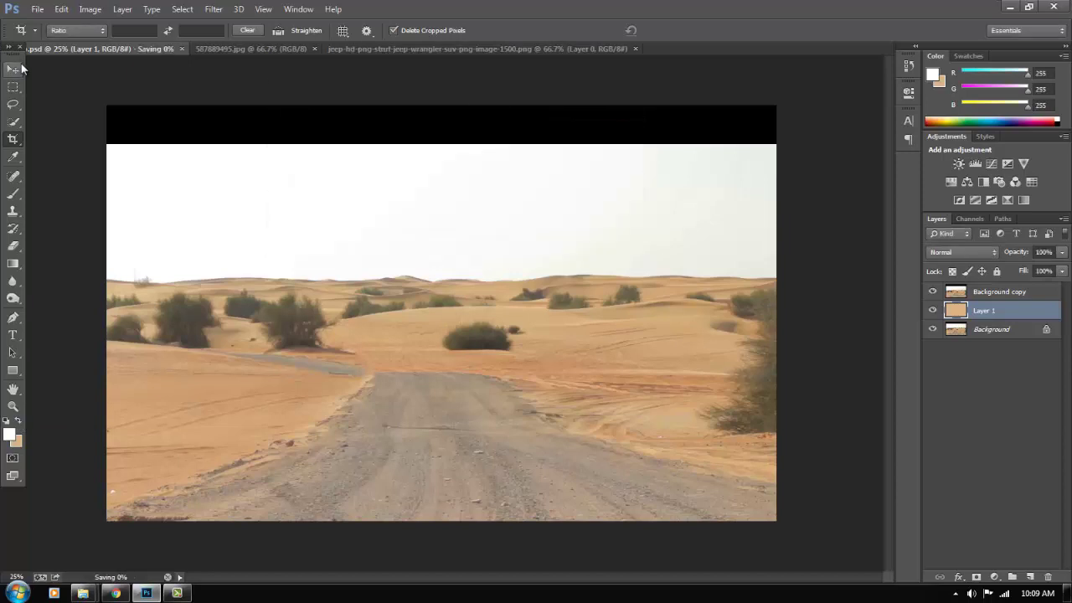
{"action": "left_click", "coordinate": [980, 291]}
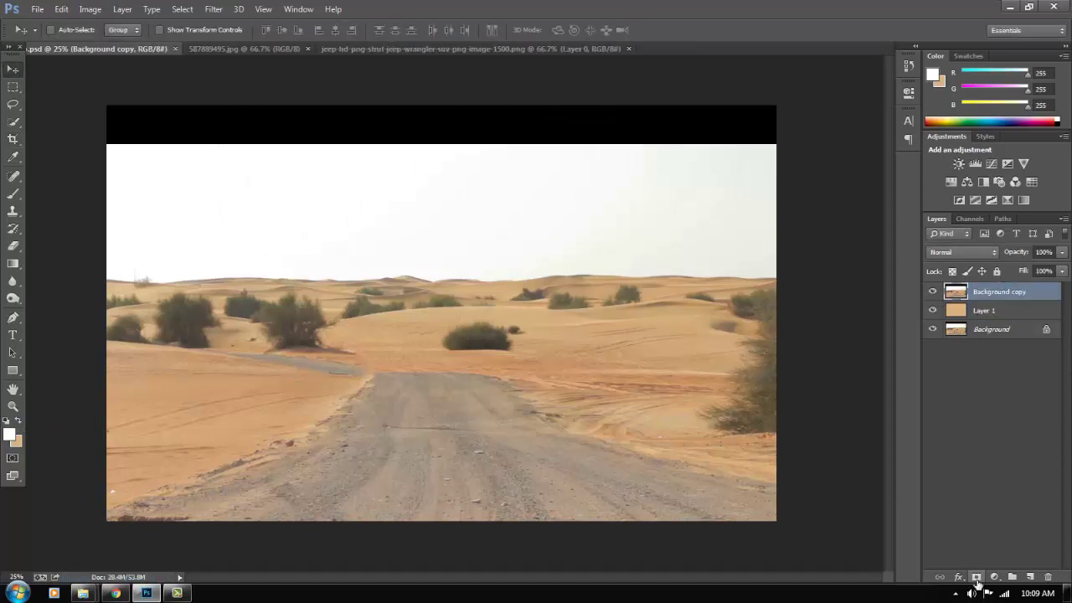
{"action": "left_click", "coordinate": [976, 577]}
{"action": "key", "text": "g"}
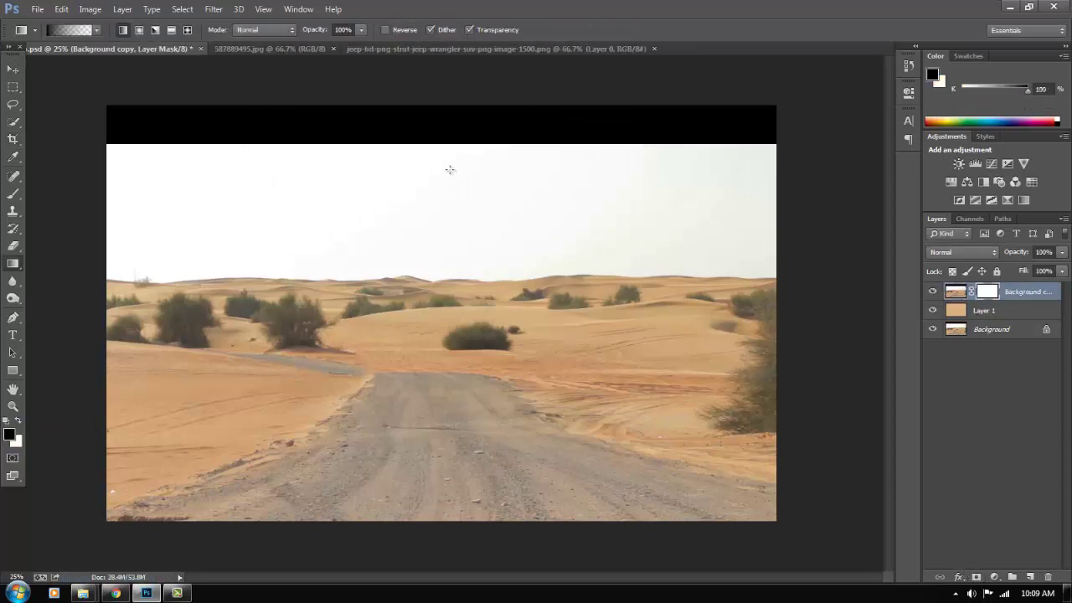
{"action": "left_click_drag", "start_coordinate": [458, 273], "coordinate": [448, 306]}
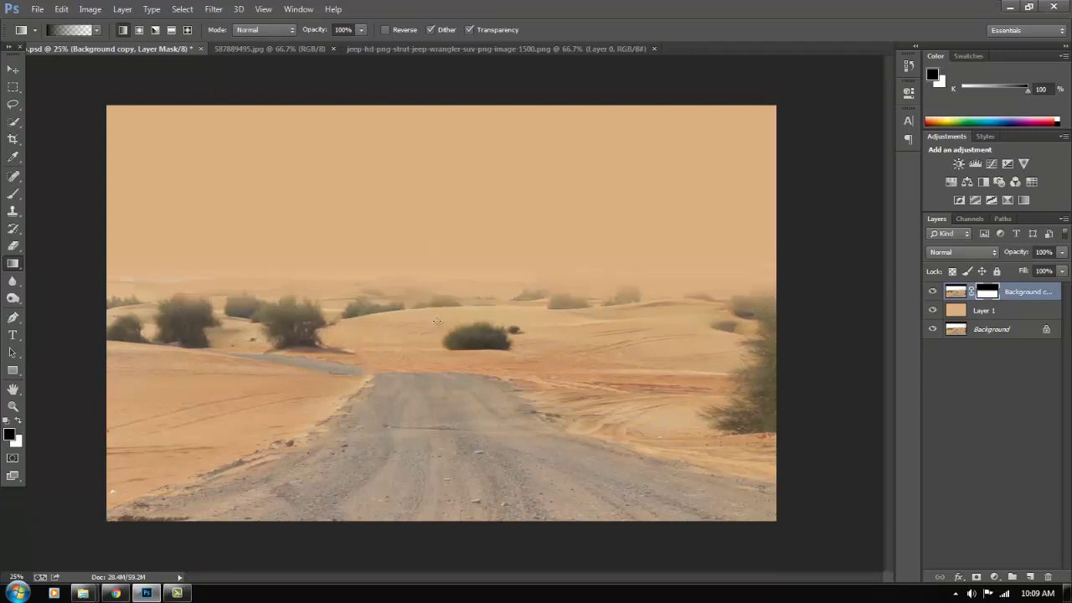
{"action": "left_click", "coordinate": [267, 49]}
Copy the sky area of the cloud photo into the composite as Layer 2, below Background copy.
{"action": "left_click", "coordinate": [13, 69]}
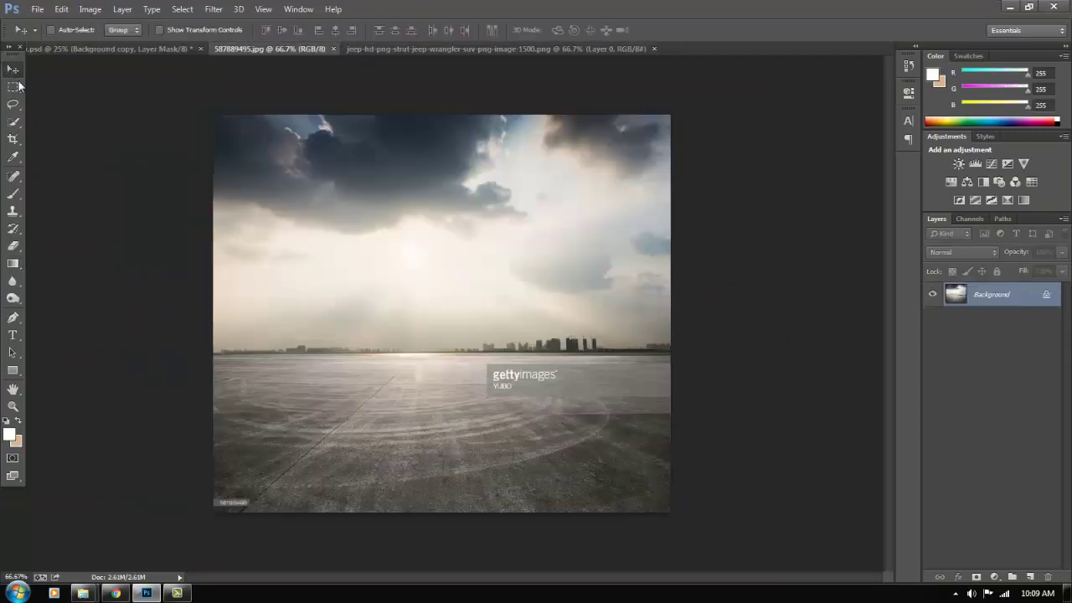
{"action": "key", "text": "m"}
{"action": "left_click_drag", "start_coordinate": [555, 266], "coordinate": [738, 350]}
{"action": "left_click", "coordinate": [144, 48]}
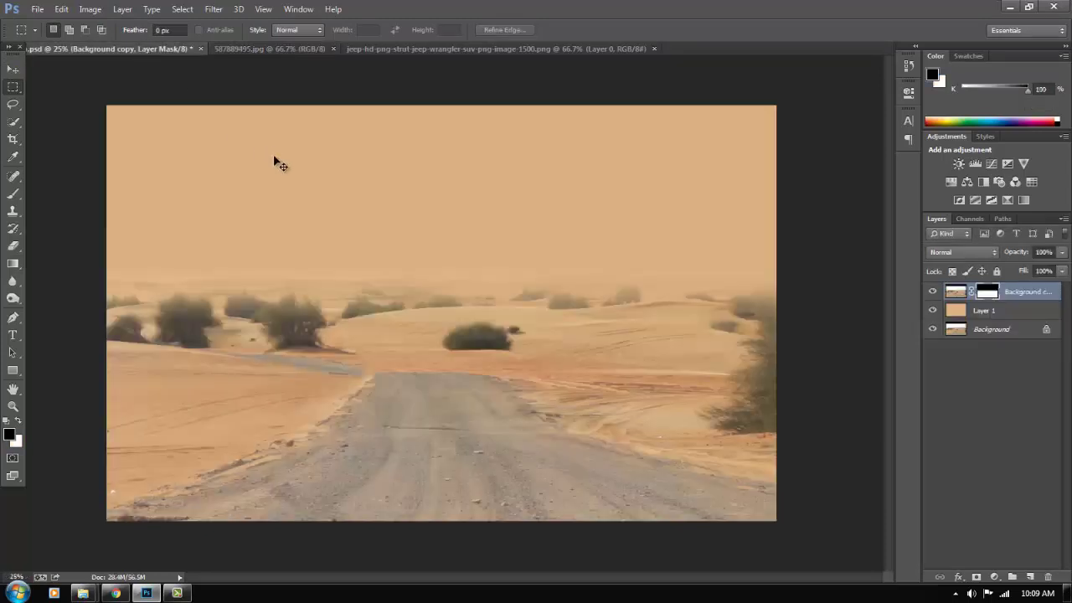
{"action": "key", "text": "ctrl+v"}
{"action": "left_click_drag", "start_coordinate": [1002, 293], "coordinate": [1005, 329]}
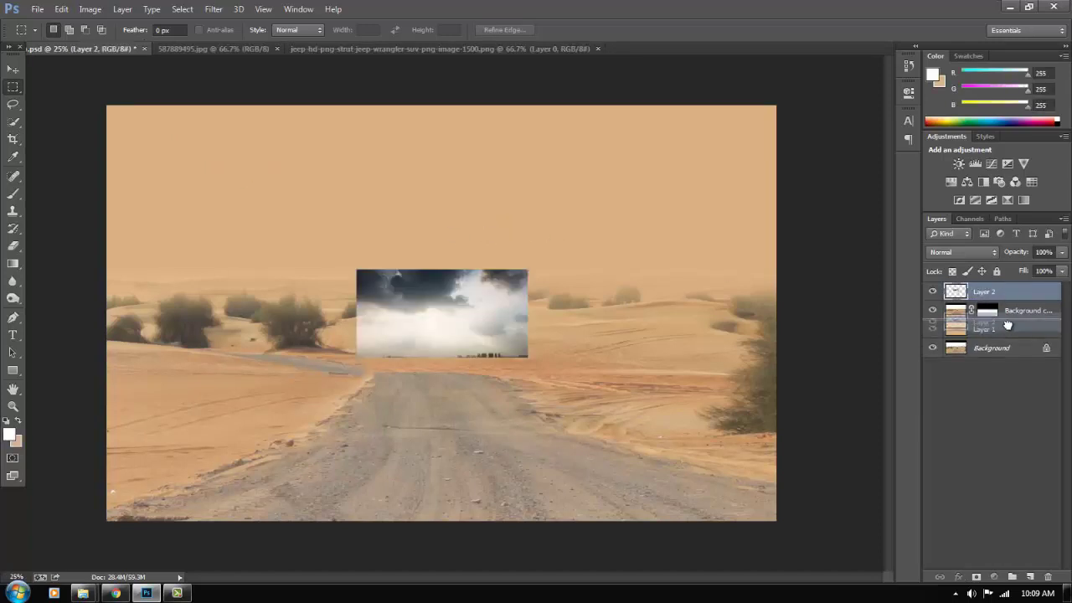
Scale the clouds to about 230% and position them to fill the sky to the right edge.
{"action": "key", "text": "v"}
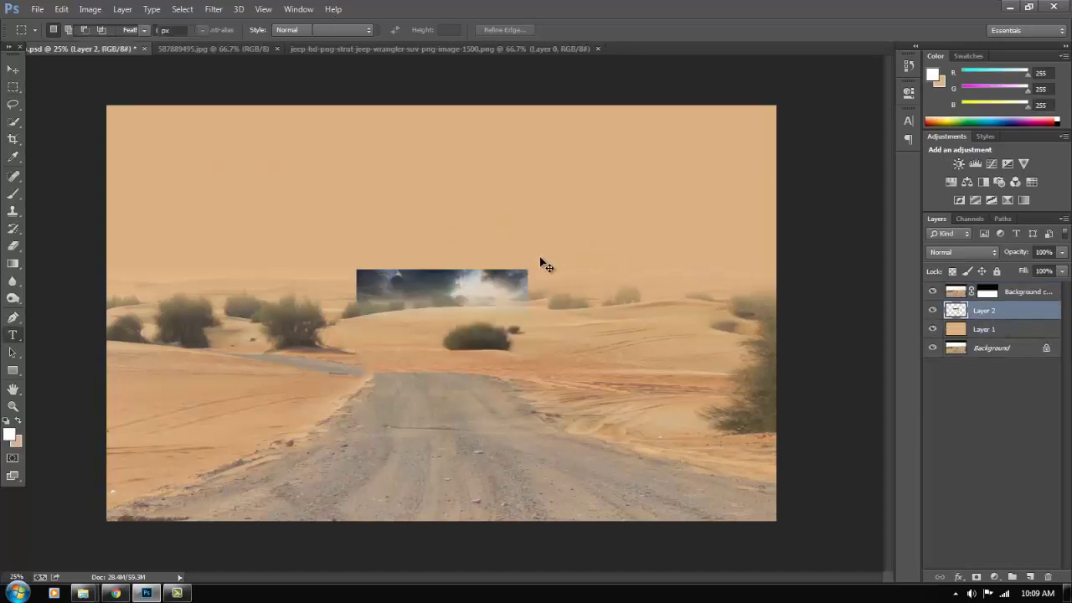
{"action": "key", "text": "ctrl+t"}
{"action": "left_click_drag", "start_coordinate": [528, 267], "coordinate": [646, 218]}
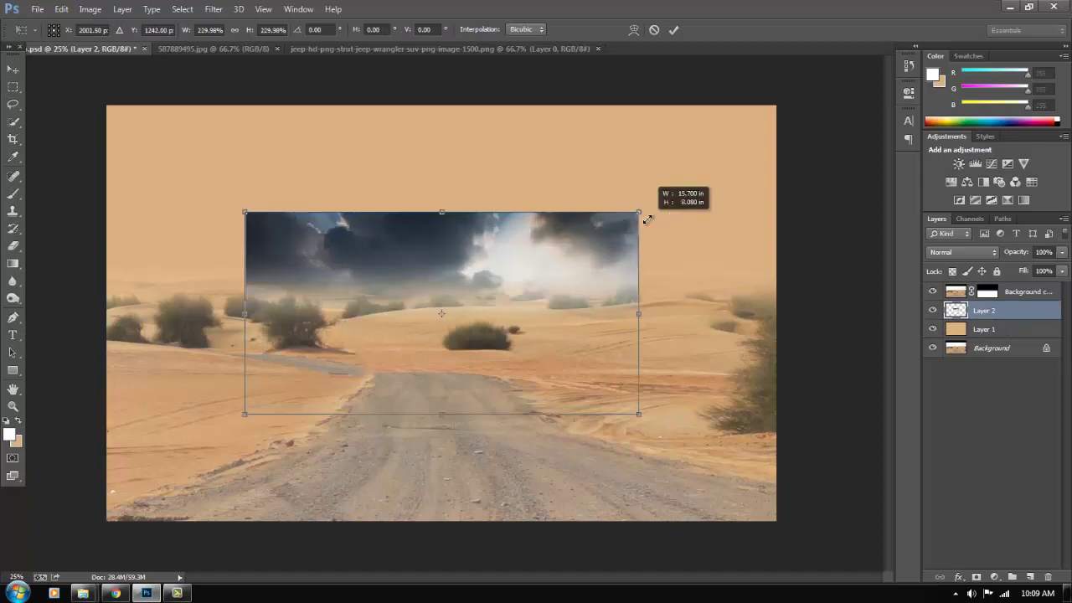
{"action": "left_click_drag", "start_coordinate": [573, 273], "coordinate": [572, 216]}
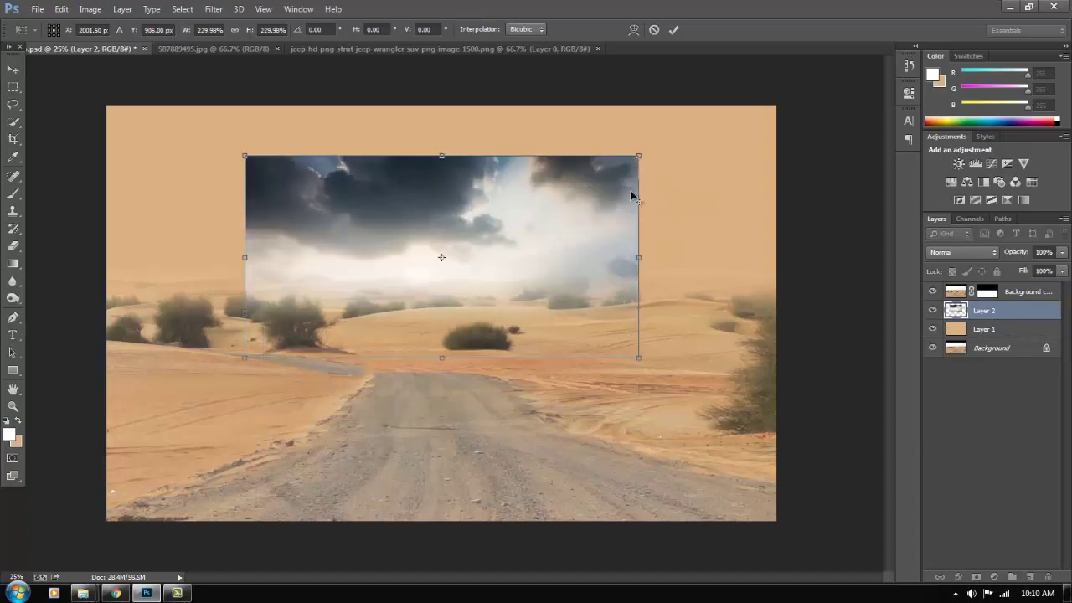
{"action": "left_click_drag", "start_coordinate": [729, 133], "coordinate": [812, 112]}
{"action": "left_click_drag", "start_coordinate": [581, 194], "coordinate": [587, 135]}
{"action": "mouse_move", "coordinate": [794, 370]}
{"action": "left_mouse_down"}
{"action": "mouse_move", "coordinate": [783, 333]}
{"action": "mouse_move", "coordinate": [796, 343]}
{"action": "left_mouse_up"}
{"action": "left_click_drag", "start_coordinate": [677, 287], "coordinate": [662, 285]}
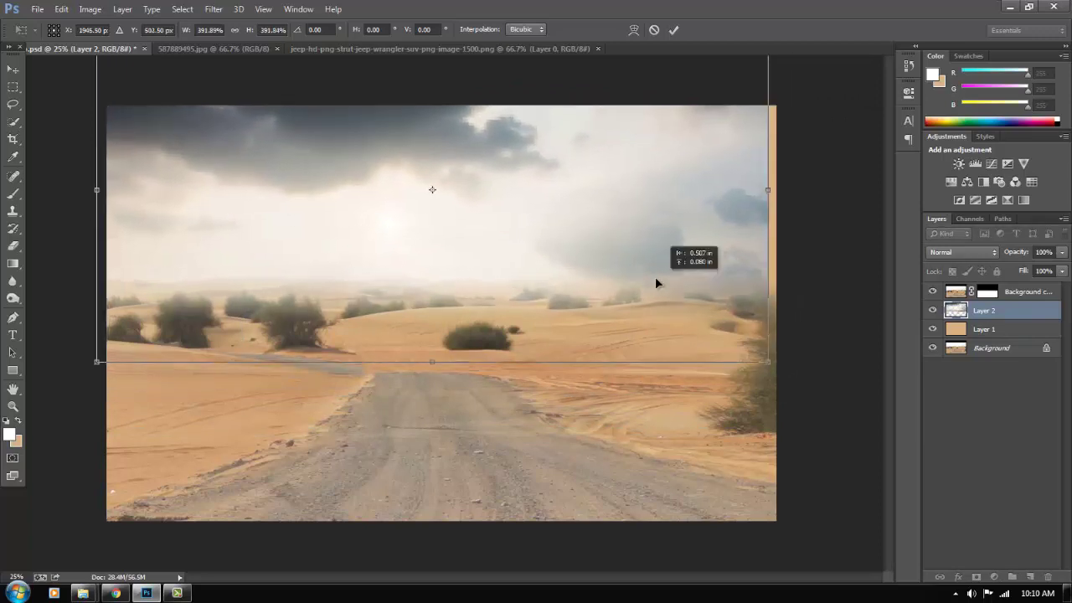
{"action": "left_click_drag", "start_coordinate": [764, 189], "coordinate": [777, 189]}
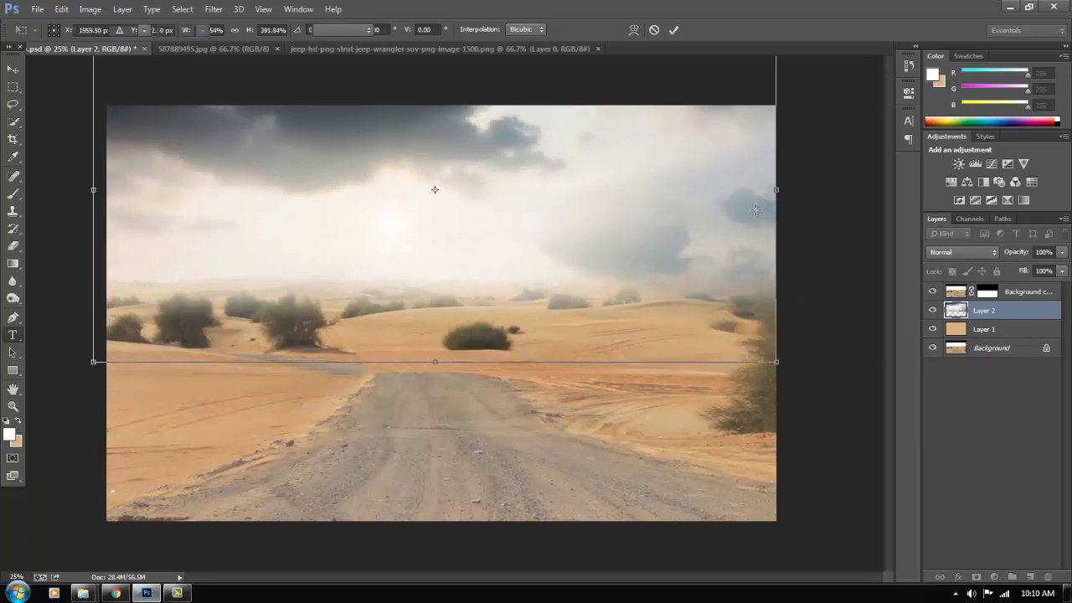
{"action": "key", "text": "Return"}
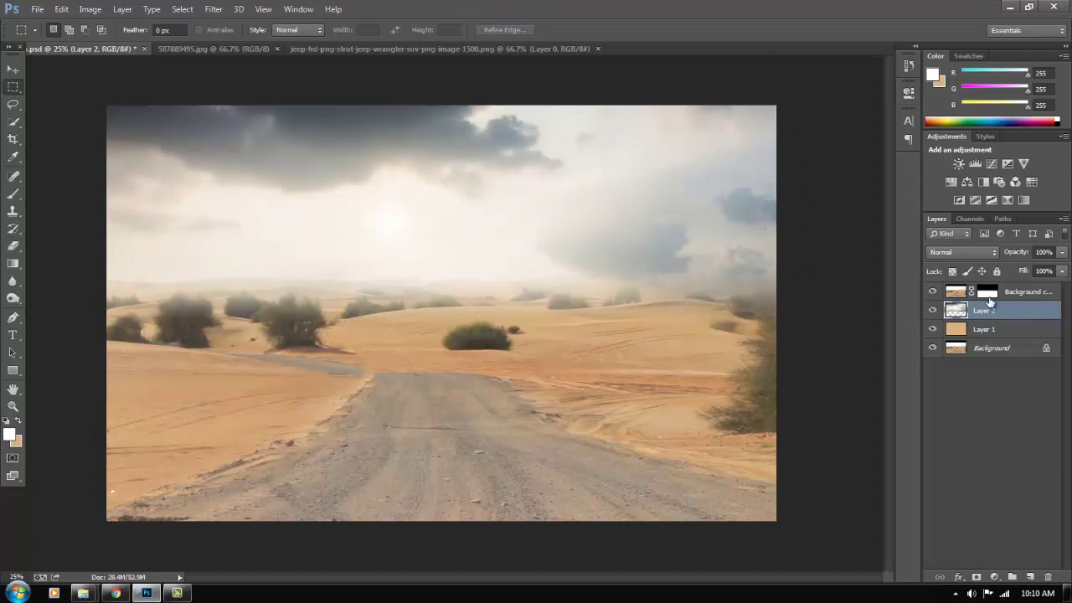
Refine the Background copy mask over the right-side dunes with a soft brush, and save.
{"action": "left_click", "coordinate": [988, 295]}
{"action": "key", "text": "b"}
{"action": "right_click", "coordinate": [733, 310]}
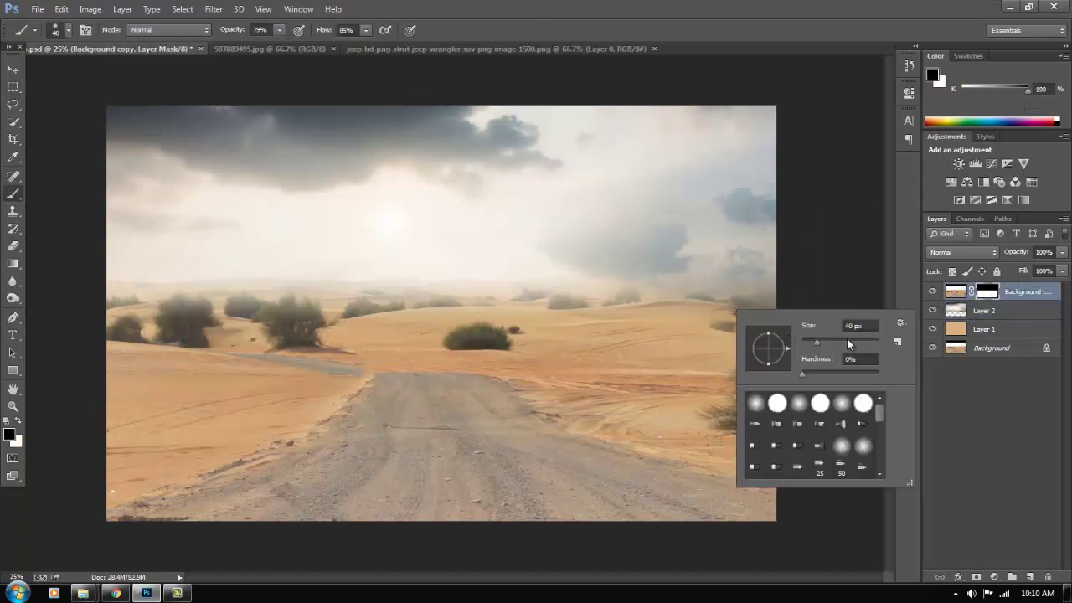
{"action": "key", "text": "Return"}
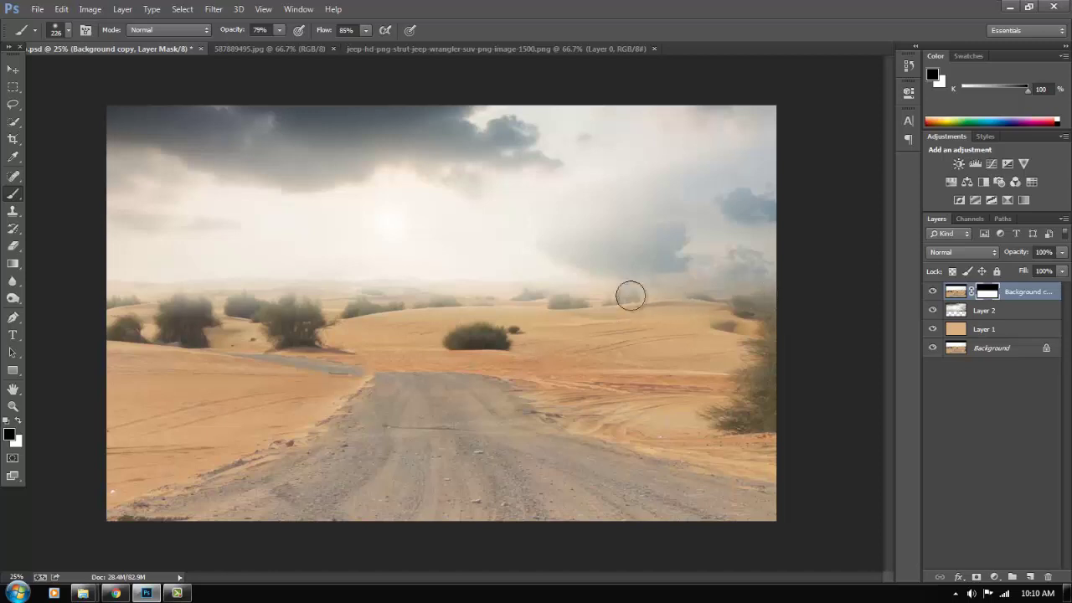
{"action": "mouse_move", "coordinate": [629, 292]}
{"action": "left_mouse_down"}
{"action": "mouse_move", "coordinate": [802, 291]}
{"action": "mouse_move", "coordinate": [577, 306]}
{"action": "left_mouse_up"}
{"action": "left_click", "coordinate": [18, 423]}
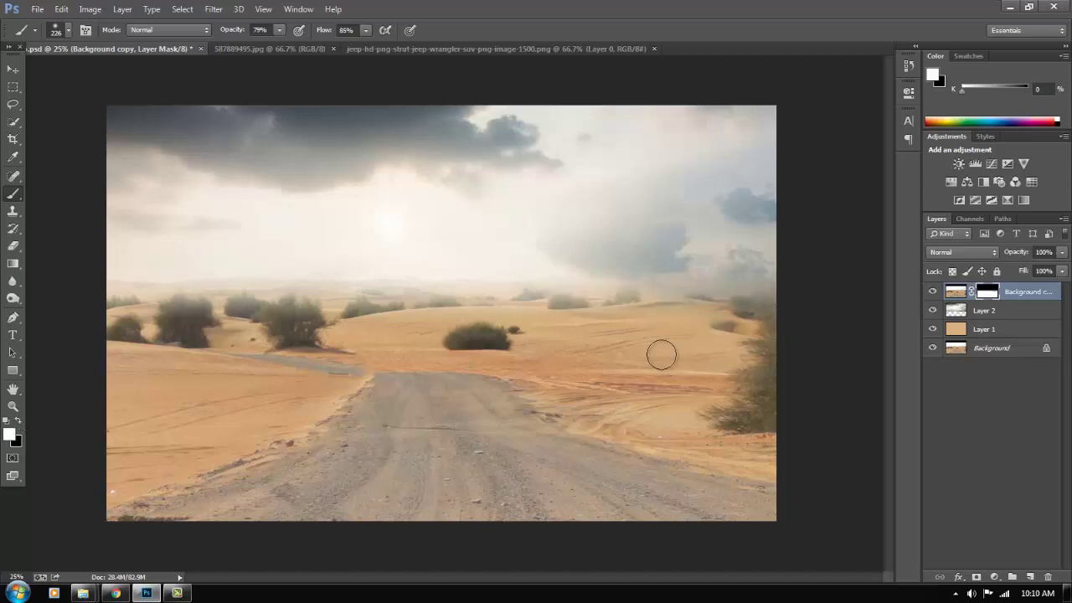
{"action": "left_click_drag", "start_coordinate": [810, 296], "coordinate": [519, 298]}
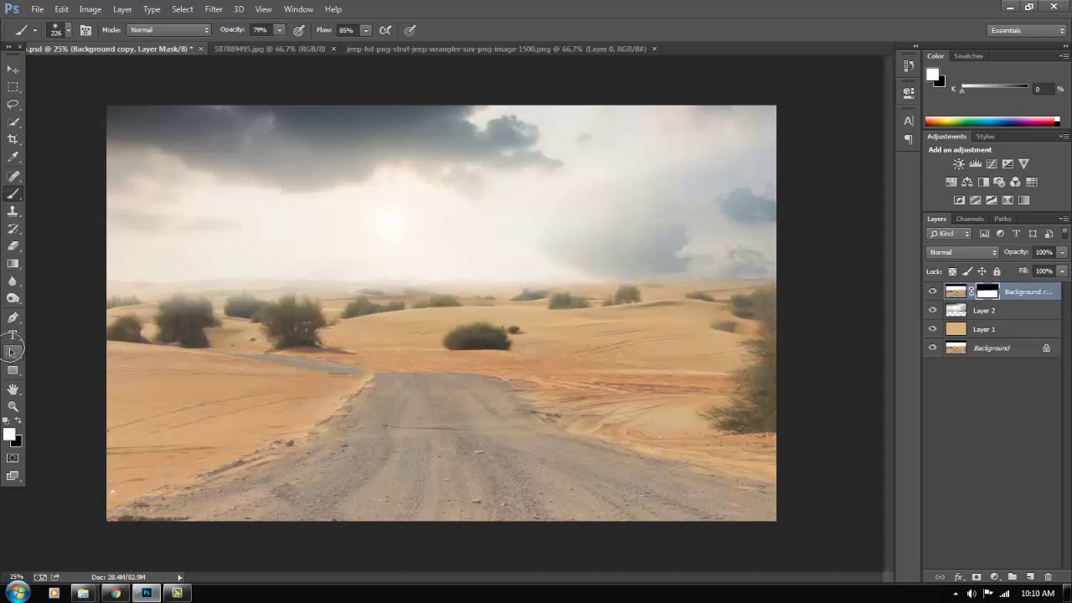
{"action": "left_click", "coordinate": [13, 69]}
{"action": "key", "text": "ctrl+s"}
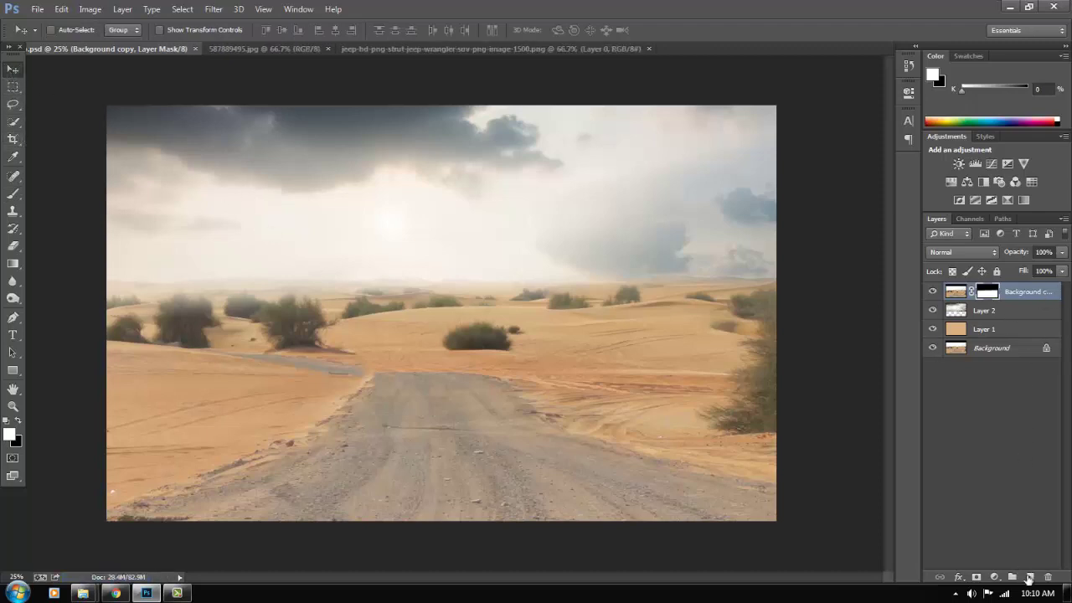
Paint sampled pale beige haze over the bushes on new Layer 3 with a 900 px brush, at 61% opacity.
{"action": "left_click", "coordinate": [1030, 578]}
{"action": "key", "text": "b"}
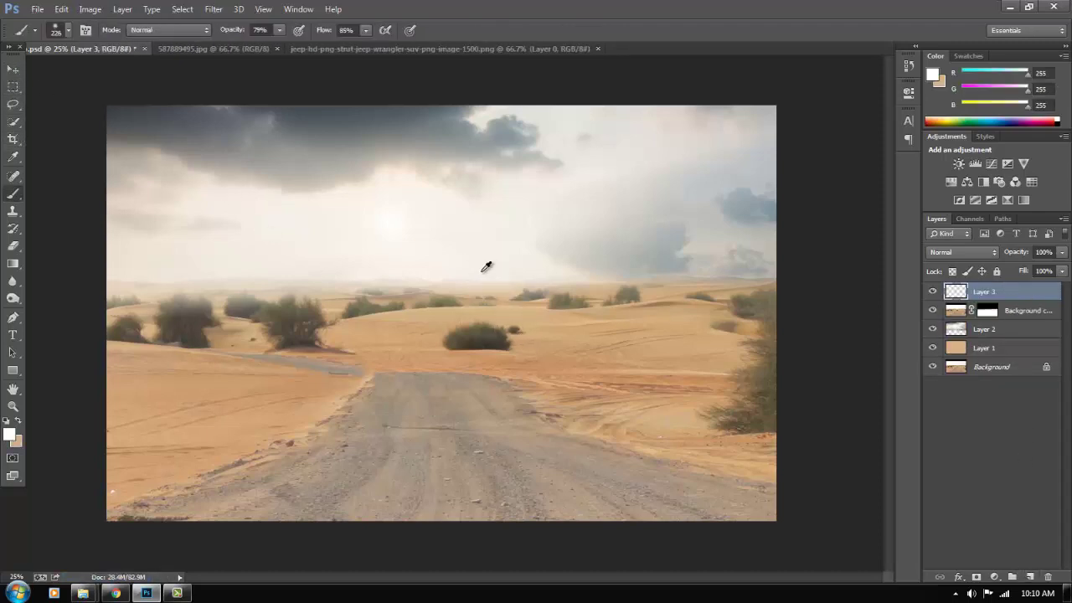
{"action": "left_click", "coordinate": [485, 266], "text": "alt"}
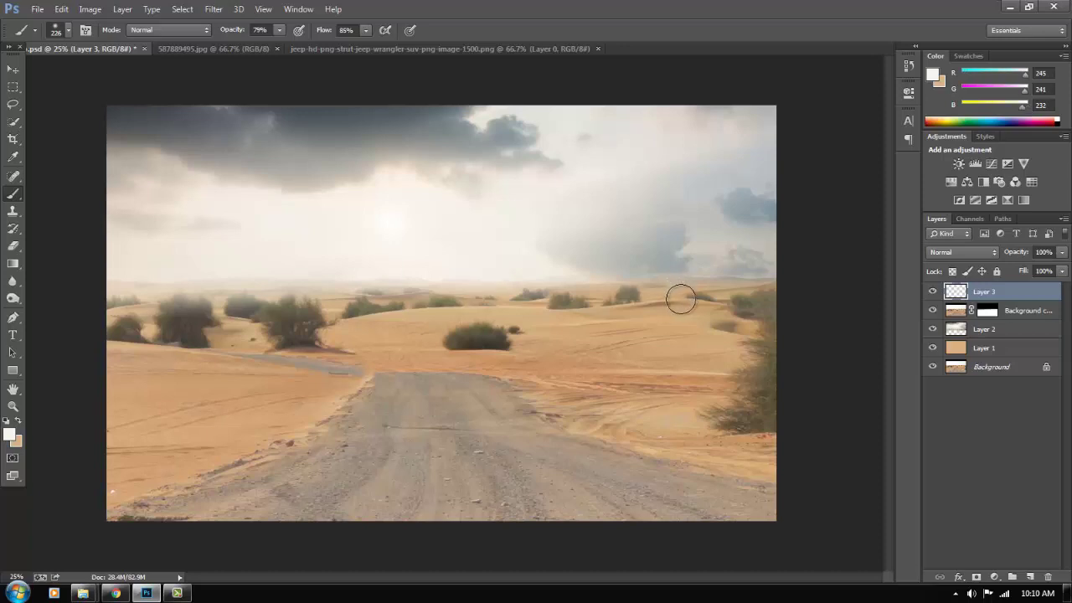
{"action": "key", "text": "bracketright"}
{"action": "key", "text": "bracketright"}
{"action": "key", "text": "bracketright"}
{"action": "left_click_drag", "start_coordinate": [801, 293], "coordinate": [442, 304]}
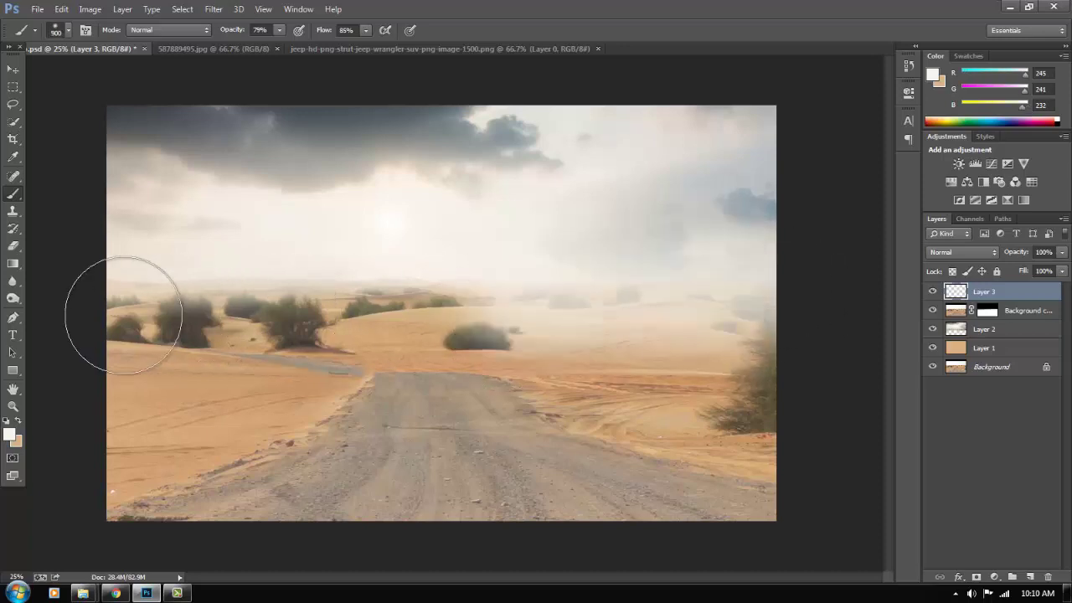
{"action": "left_click_drag", "start_coordinate": [123, 314], "coordinate": [89, 310]}
{"action": "left_click_drag", "start_coordinate": [1017, 253], "coordinate": [991, 253]}
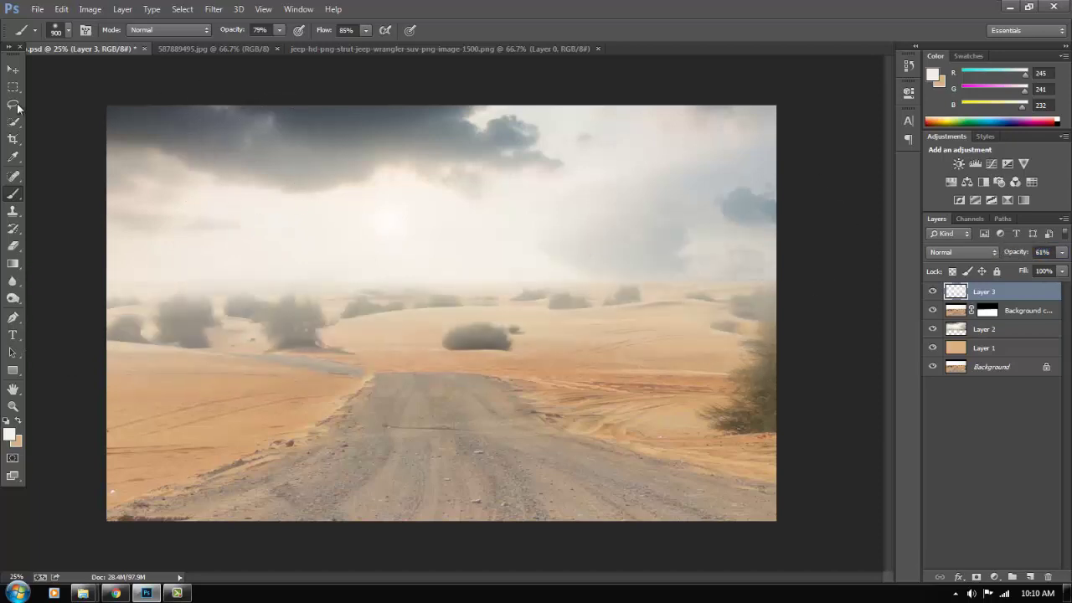
Enlarge the Background copy to about 127%, move it lower in the frame, and save the composite.
{"action": "left_click", "coordinate": [11, 70]}
{"action": "left_click", "coordinate": [457, 459], "text": "ctrl"}
{"action": "key", "text": "ctrl+t"}
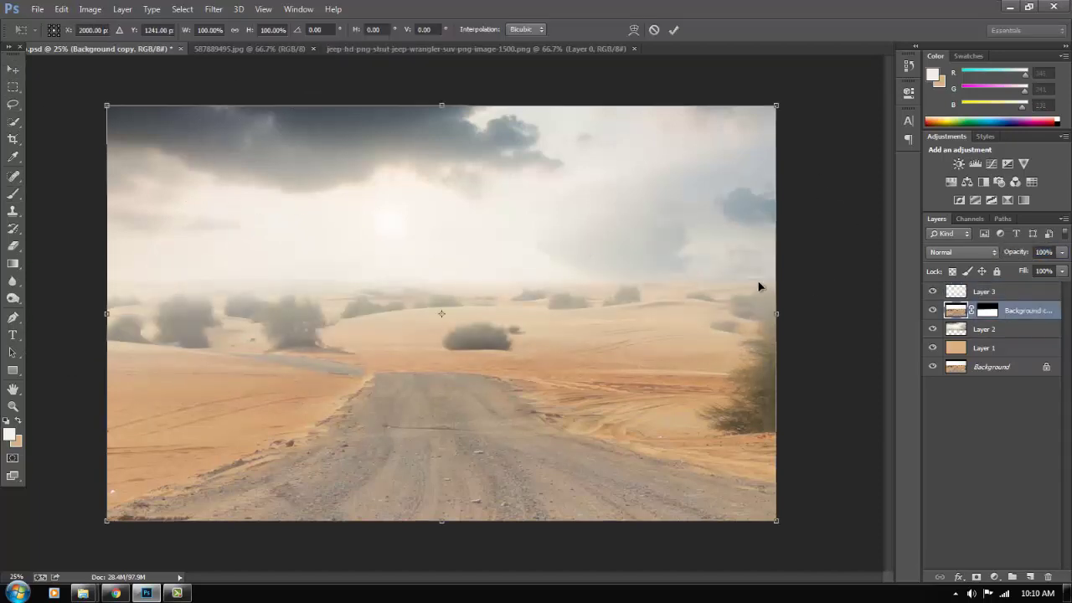
{"action": "left_click_drag", "start_coordinate": [778, 106], "coordinate": [869, 42]}
{"action": "left_click_drag", "start_coordinate": [579, 334], "coordinate": [586, 352]}
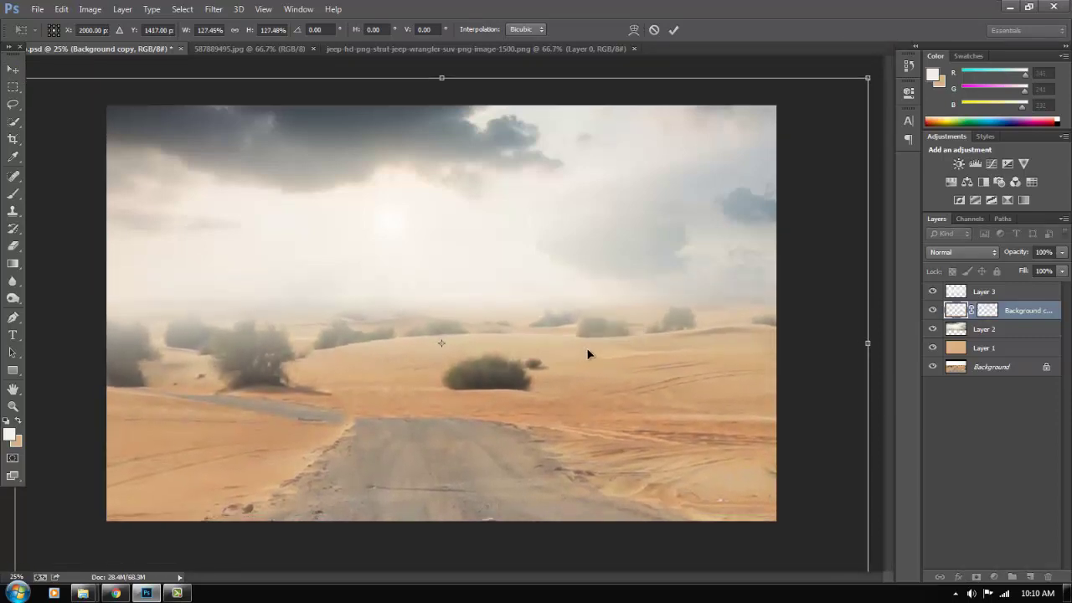
{"action": "key", "text": "Return"}
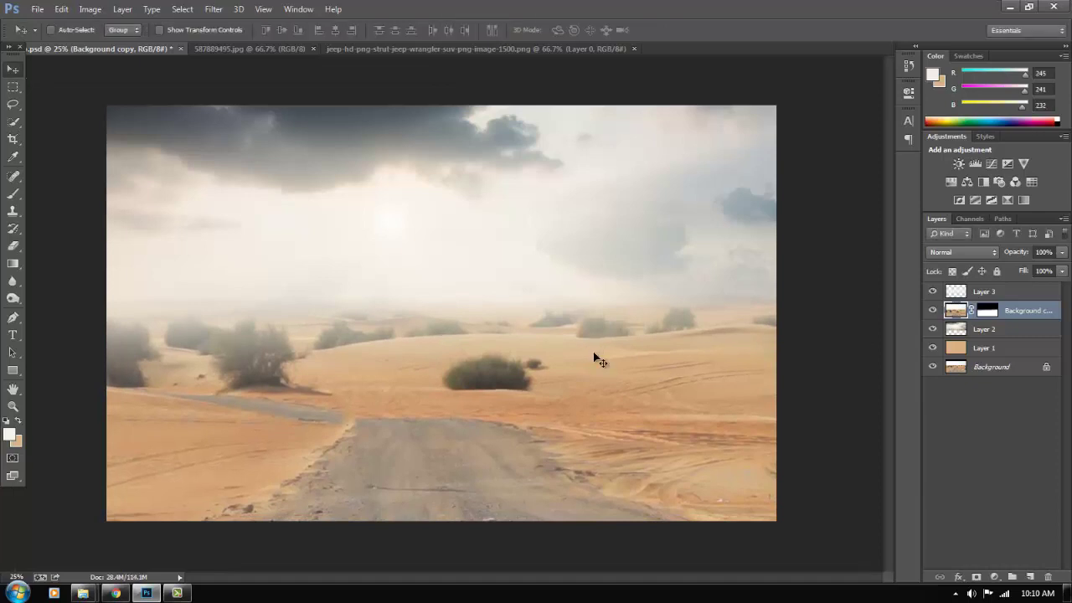
{"action": "key", "text": "ctrl+s"}
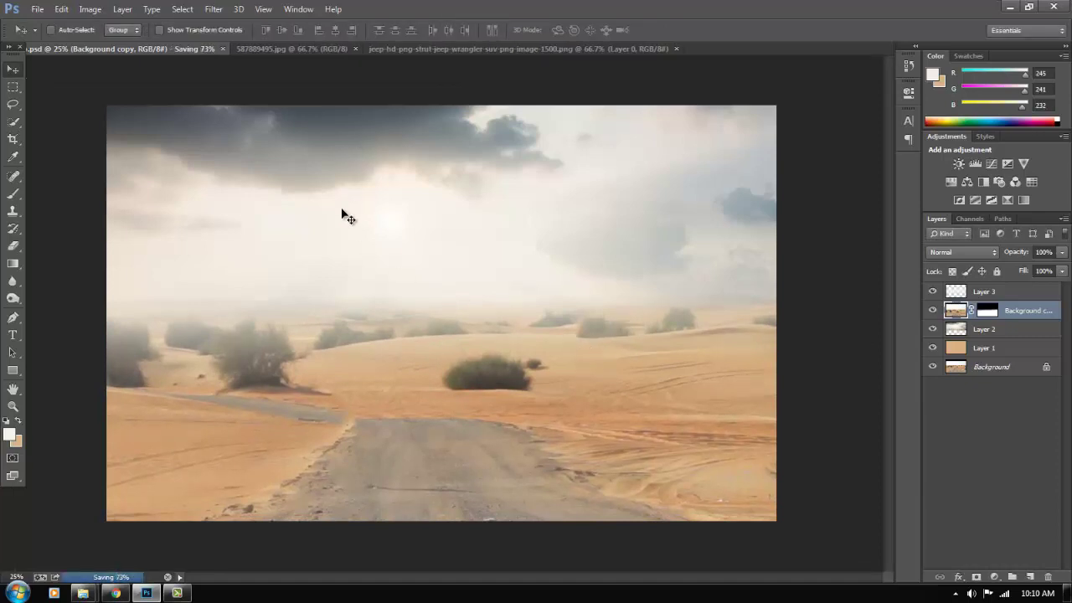
{"action": "left_click", "coordinate": [353, 49]}
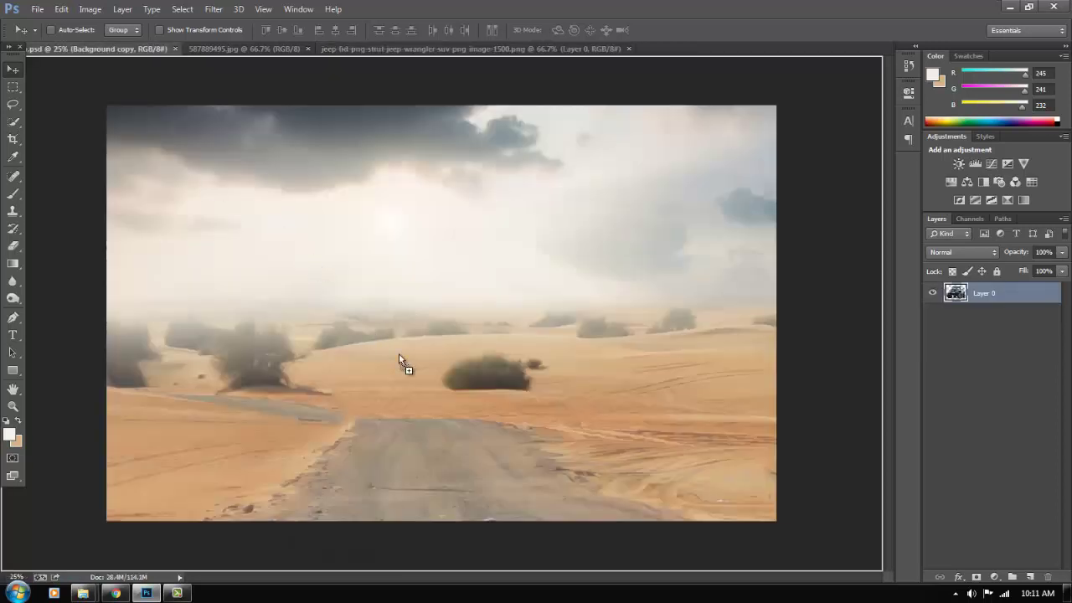
Bring the jeep in as Layer 4 above the haze and enlarge it to about 150% on the road.
{"action": "left_click_drag", "start_coordinate": [96, 49], "coordinate": [399, 354]}
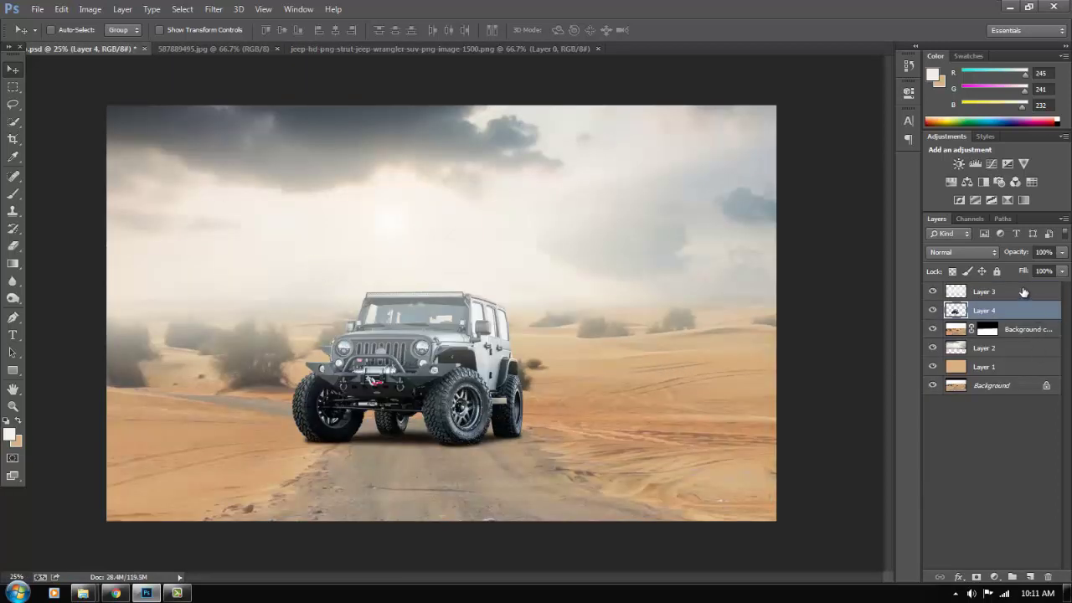
{"action": "left_click_drag", "start_coordinate": [992, 309], "coordinate": [1010, 291]}
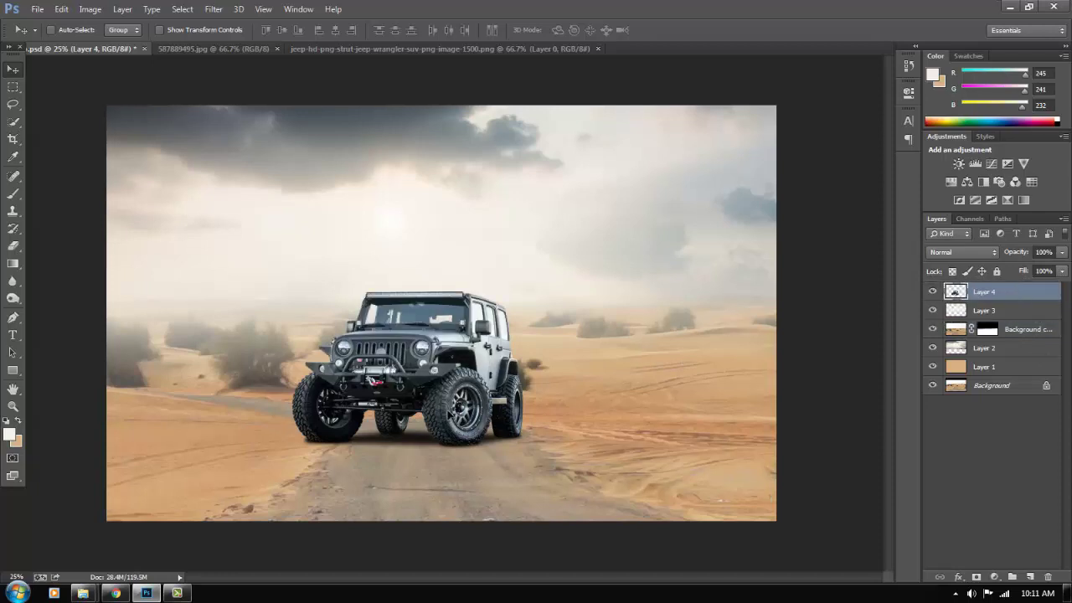
{"action": "left_click_drag", "start_coordinate": [502, 417], "coordinate": [517, 427]}
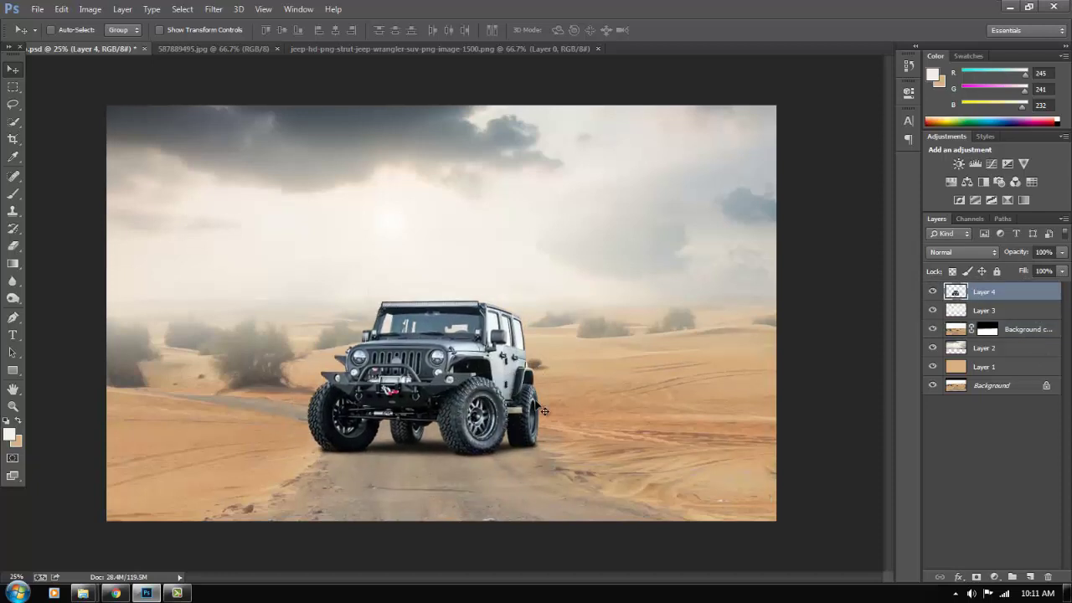
{"action": "key", "text": "ctrl+t"}
{"action": "left_click_drag", "start_coordinate": [545, 285], "coordinate": [607, 245]}
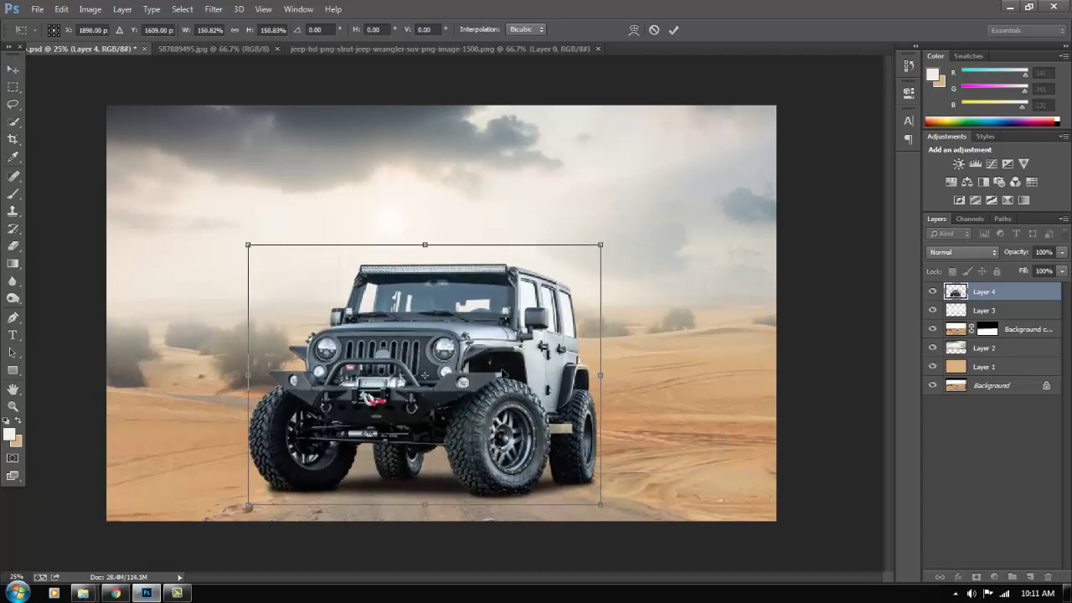
{"action": "mouse_move", "coordinate": [507, 373]}
{"action": "left_mouse_down"}
{"action": "mouse_move", "coordinate": [530, 371]}
{"action": "mouse_move", "coordinate": [538, 339]}
{"action": "left_mouse_up"}
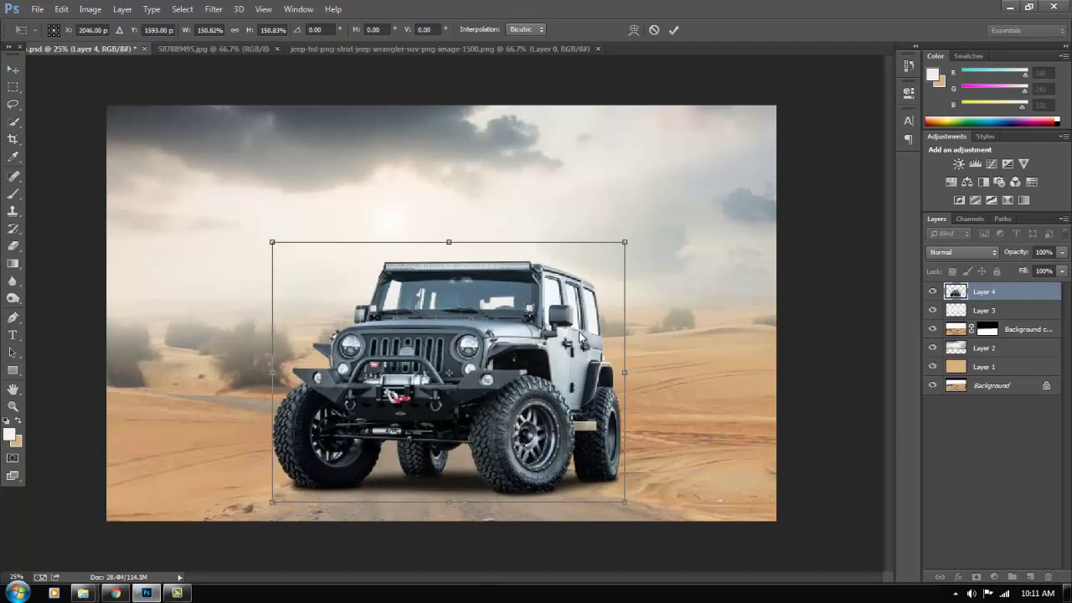
Flip the jeep horizontally, shift it slightly right and up, and save the composite.
{"action": "right_click", "coordinate": [572, 343]}
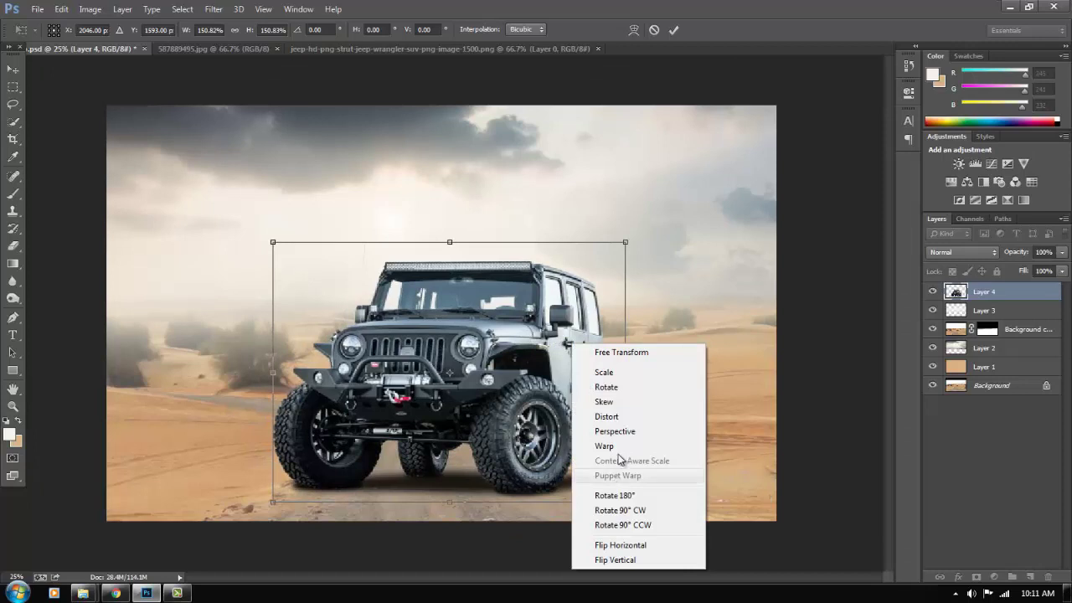
{"action": "left_click", "coordinate": [634, 543]}
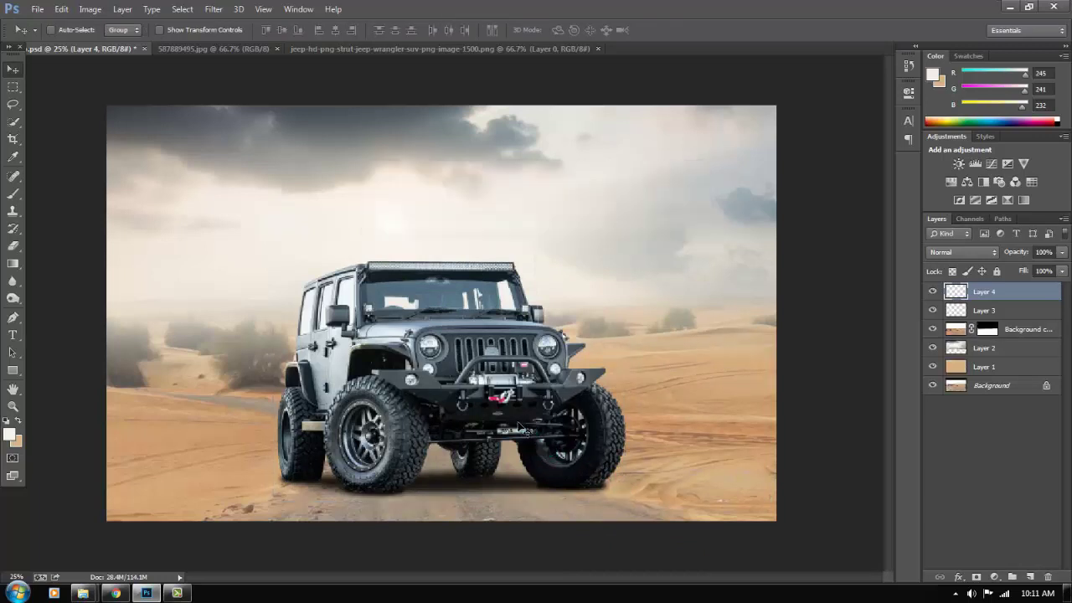
{"action": "left_click_drag", "start_coordinate": [446, 380], "coordinate": [506, 380]}
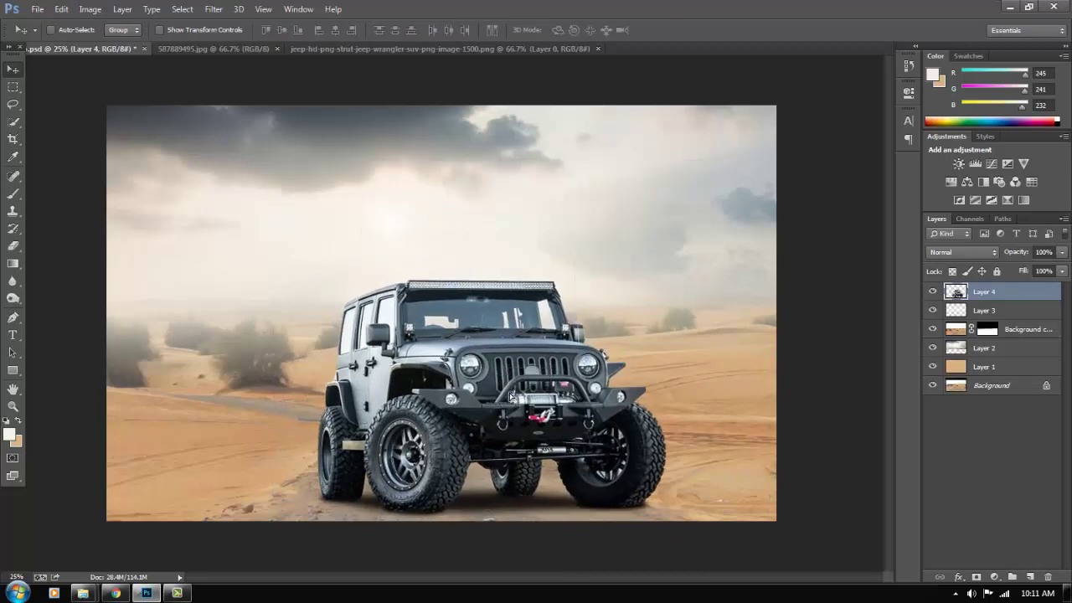
{"action": "key", "text": "ctrl+s"}
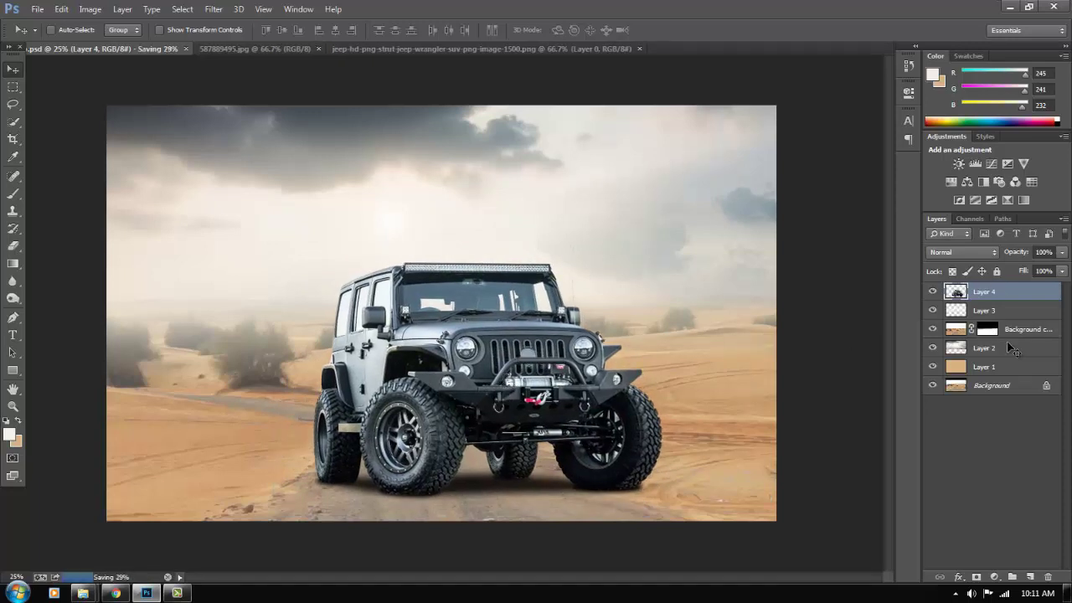
{"action": "left_click", "coordinate": [1008, 315]}
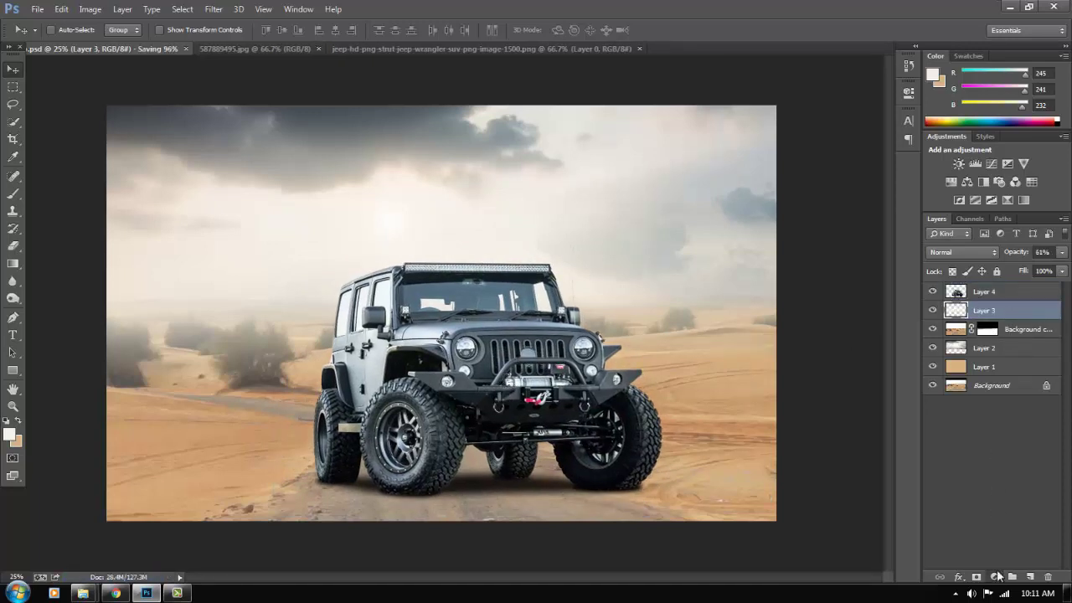
Add a Brightness/Contrast layer above Layer 3 with lowered Brightness to darken the scene.
{"action": "left_click", "coordinate": [994, 577]}
{"action": "left_click", "coordinate": [988, 332]}
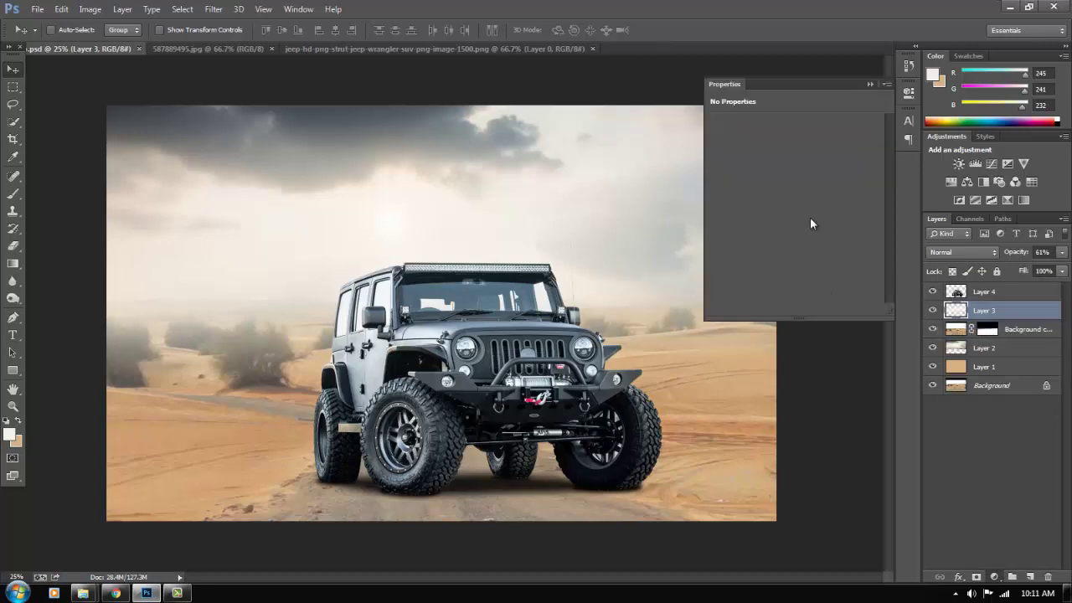
{"action": "left_click_drag", "start_coordinate": [794, 158], "coordinate": [742, 160]}
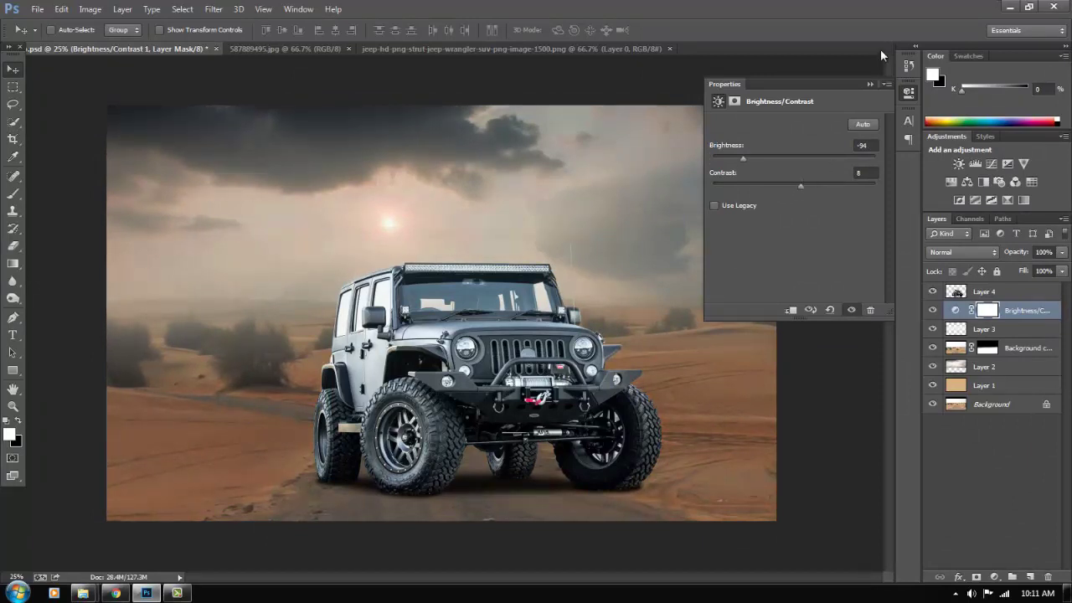
{"action": "left_click", "coordinate": [871, 85]}
Stretch and shift the adjustment's mask so a brighter glow remains around the sun, then save.
{"action": "key", "text": "b"}
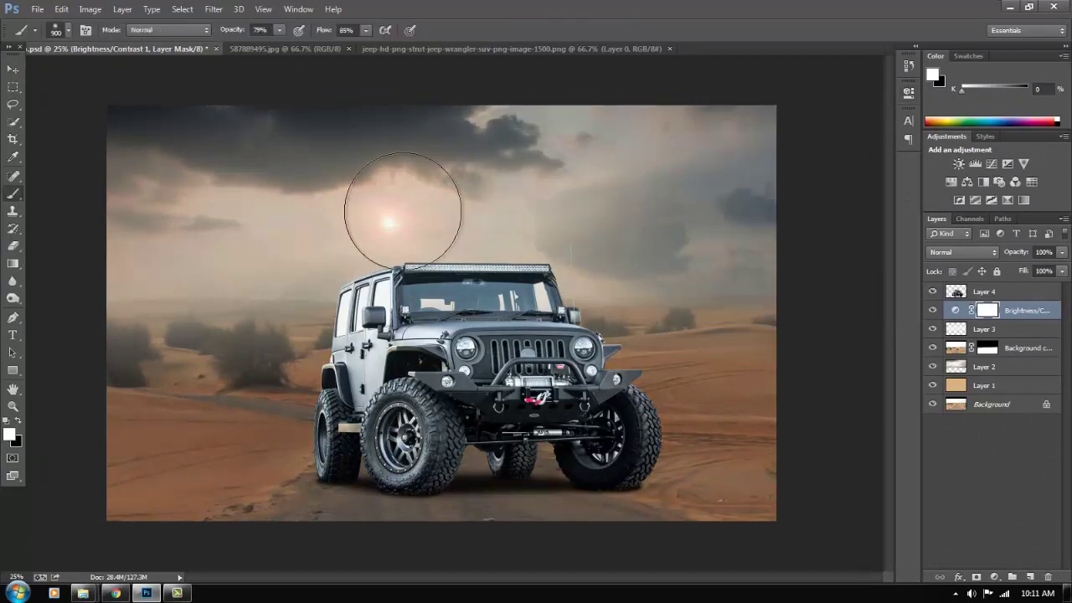
{"action": "left_click", "coordinate": [19, 422]}
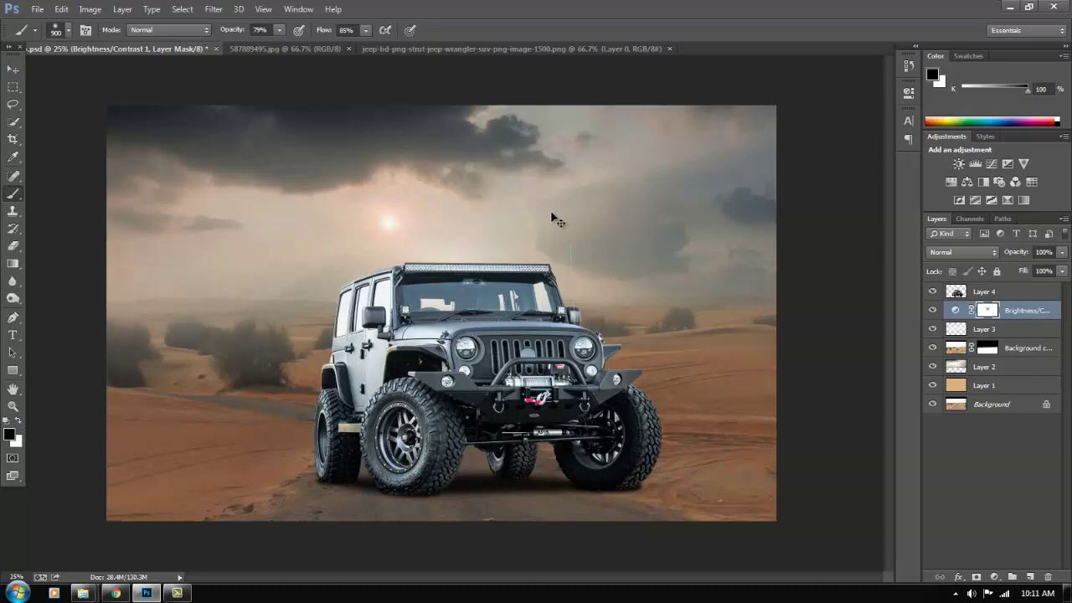
{"action": "key", "text": "ctrl+t"}
{"action": "mouse_move", "coordinate": [572, 156]}
{"action": "left_mouse_down"}
{"action": "mouse_move", "coordinate": [737, 42]}
{"action": "mouse_move", "coordinate": [955, 38]}
{"action": "mouse_move", "coordinate": [931, 73]}
{"action": "left_mouse_up"}
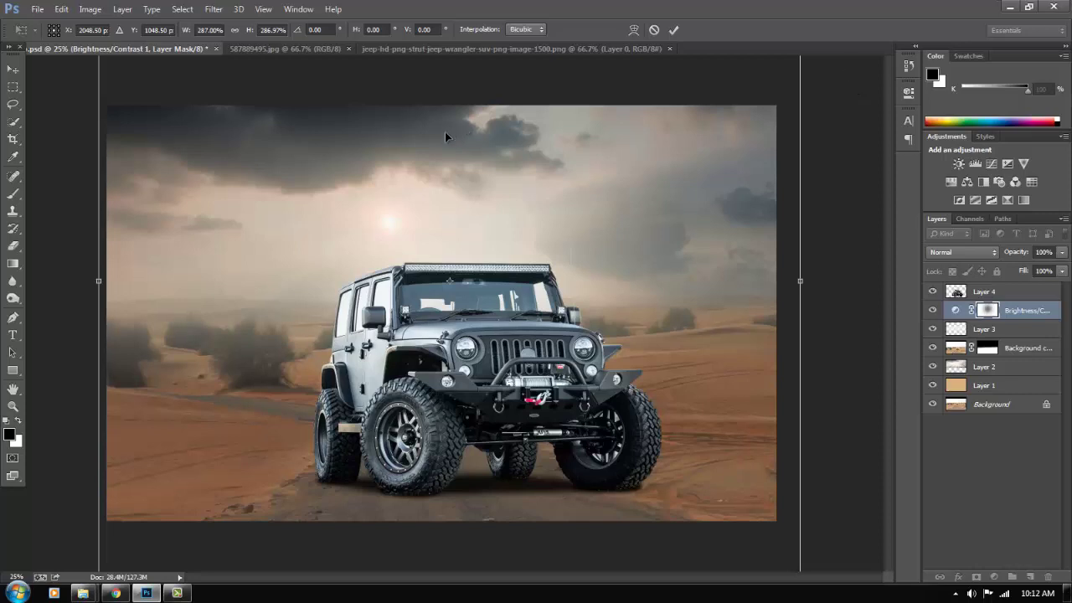
{"action": "left_click_drag", "start_coordinate": [439, 267], "coordinate": [416, 258]}
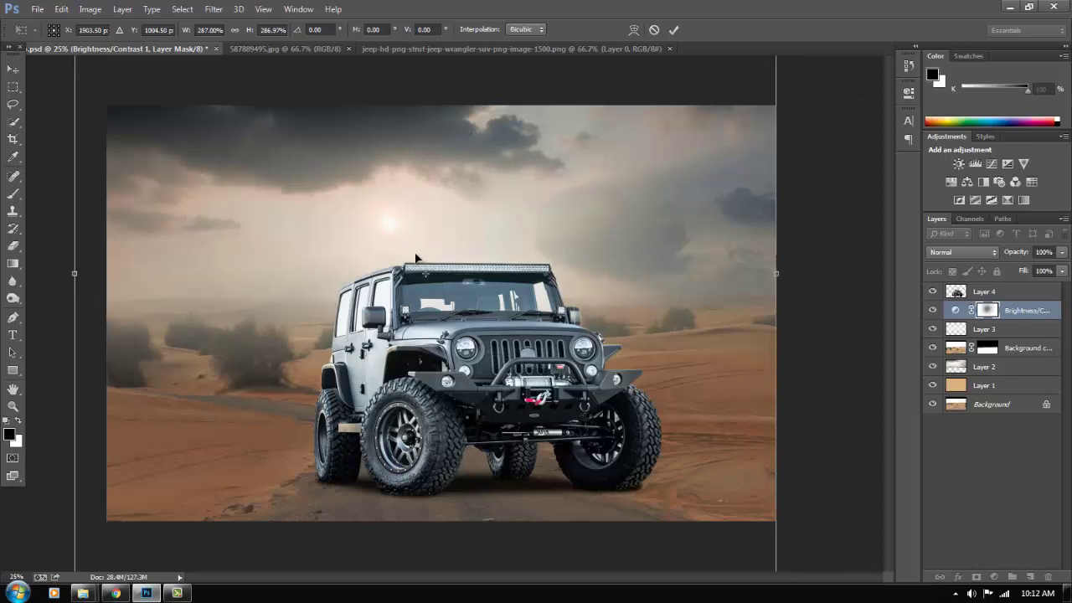
{"action": "key", "text": "Return"}
{"action": "key", "text": "b"}
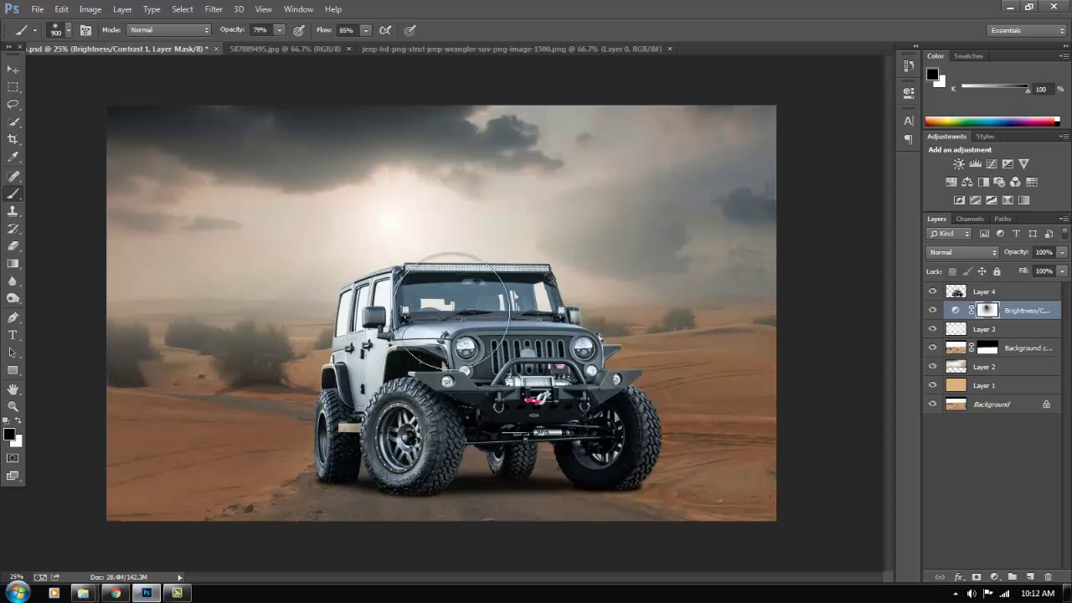
{"action": "key", "text": "ctrl+s"}
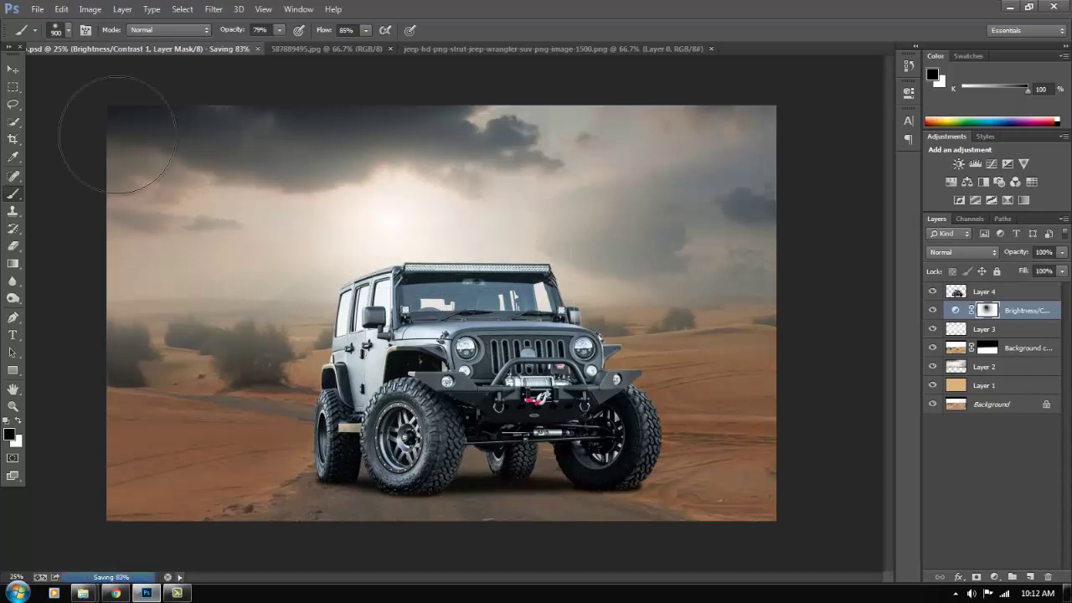
{"action": "left_click", "coordinate": [7, 73]}
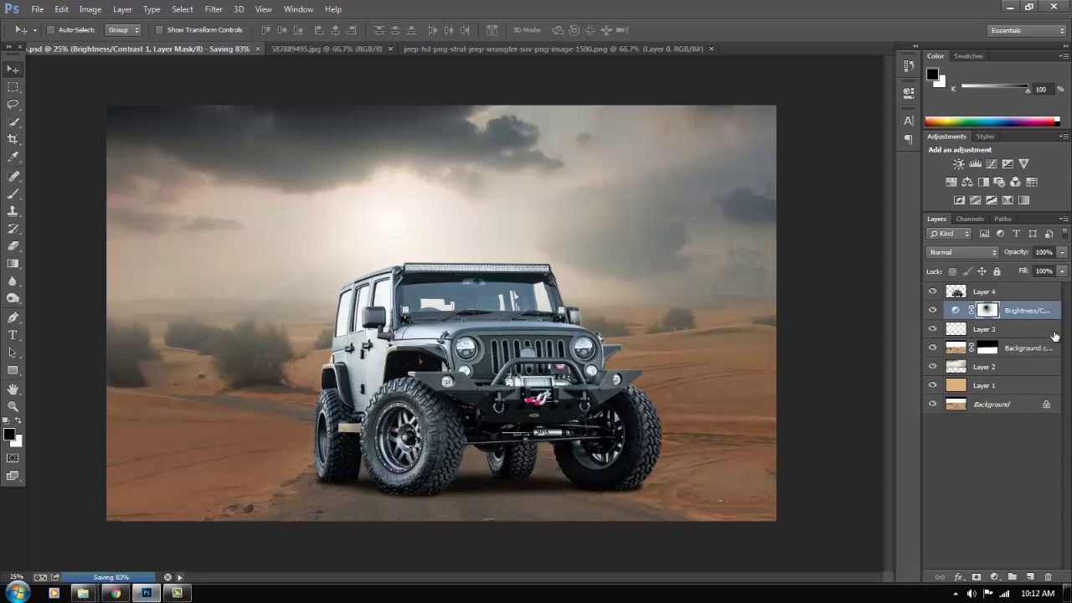
Darken the jeep with a Brightness/Contrast layer clipped to Layer 4, and nudge the jeep right and down.
{"action": "left_click", "coordinate": [1003, 293]}
{"action": "left_click", "coordinate": [995, 581]}
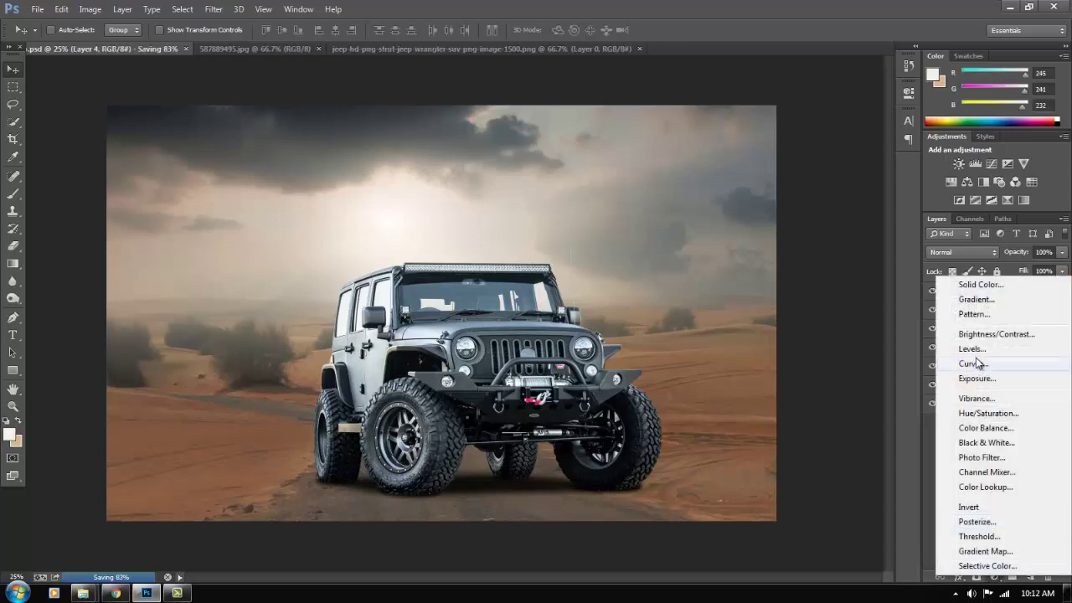
{"action": "left_click", "coordinate": [978, 333]}
{"action": "key", "text": "ctrl+alt+g"}
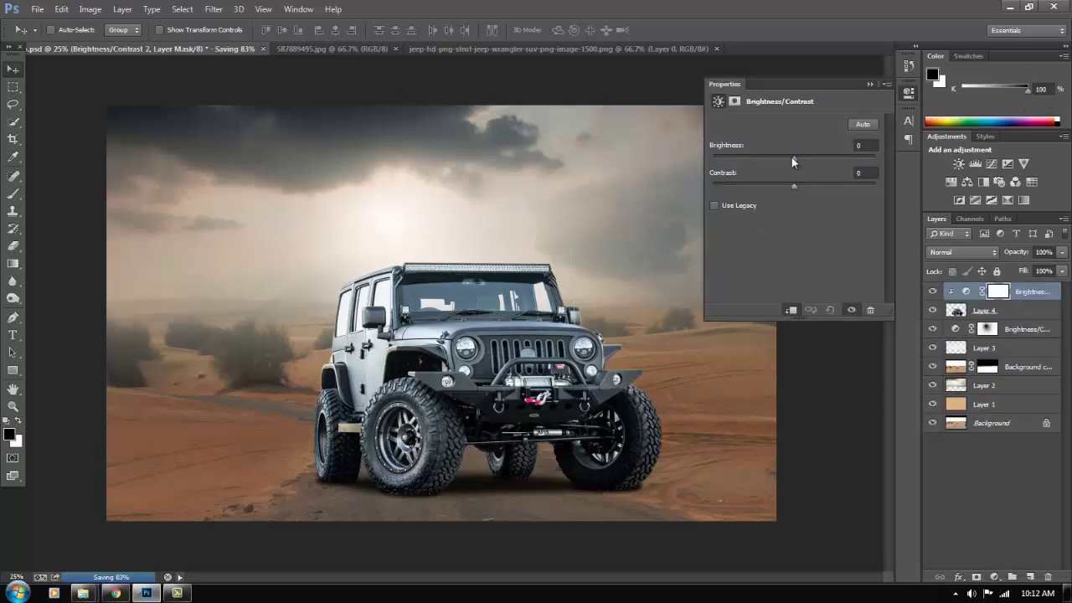
{"action": "left_click_drag", "start_coordinate": [792, 157], "coordinate": [751, 157]}
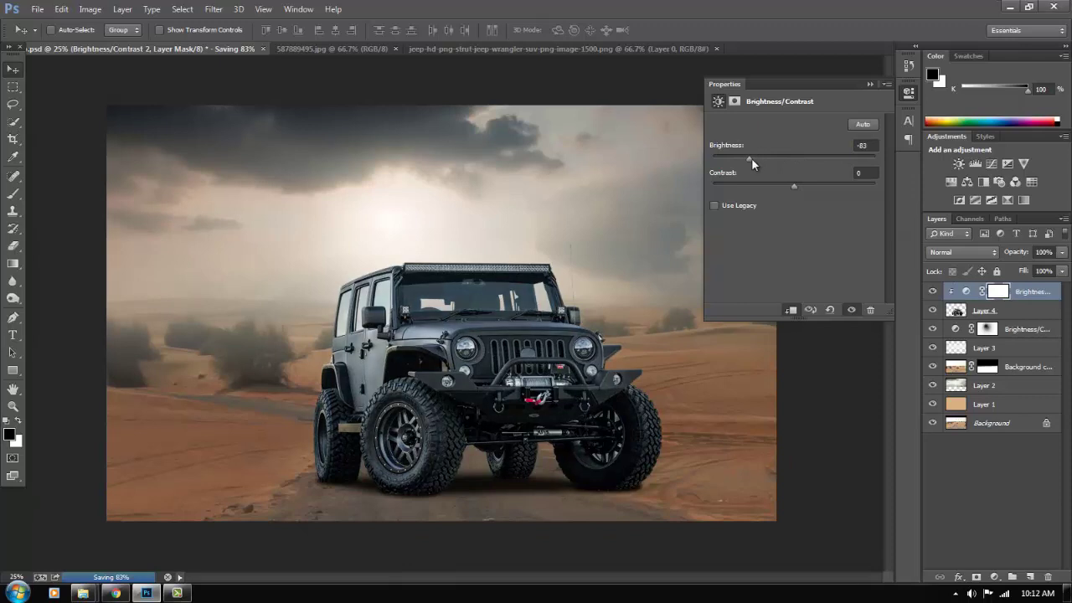
{"action": "left_click", "coordinate": [869, 85]}
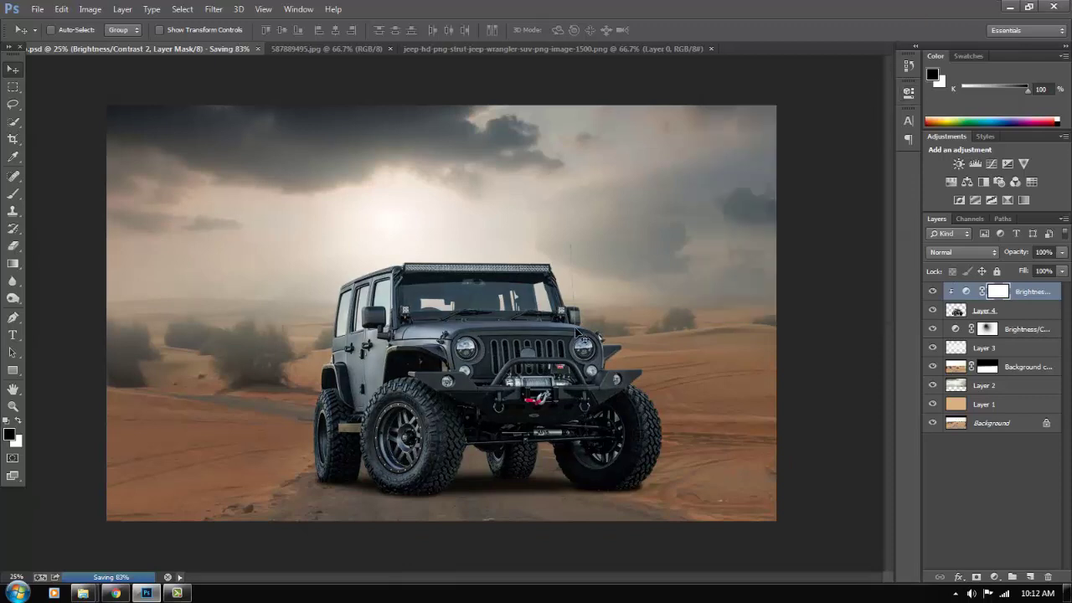
{"action": "left_click_drag", "start_coordinate": [477, 355], "coordinate": [489, 359]}
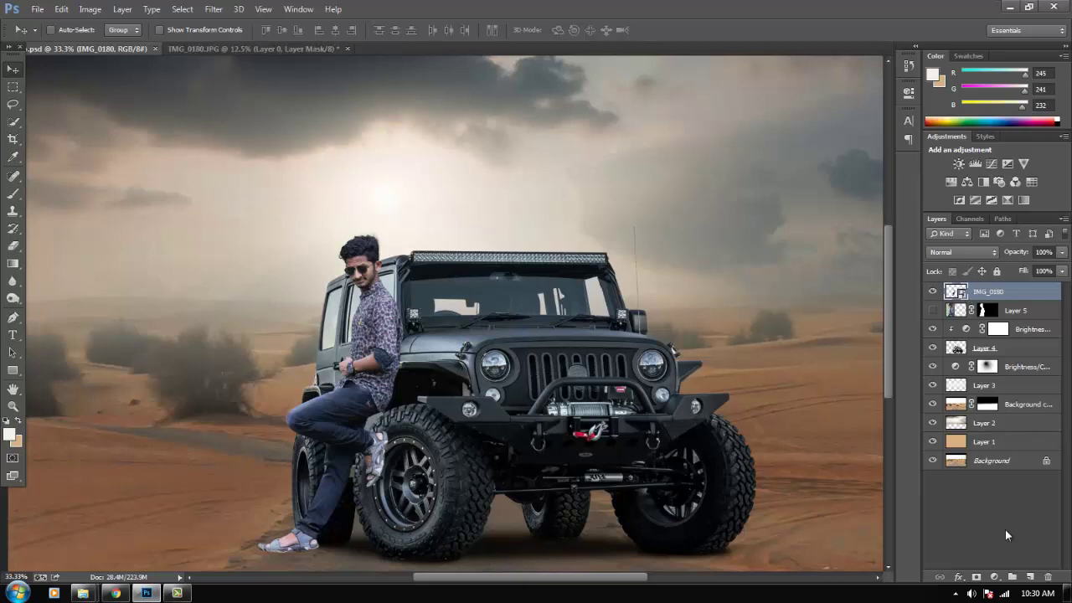
Rasterize the IMG_0180 man layer and launch the Camera Raw Filter on it.
{"action": "right_click", "coordinate": [1006, 535]}
{"action": "left_click", "coordinate": [862, 180]}
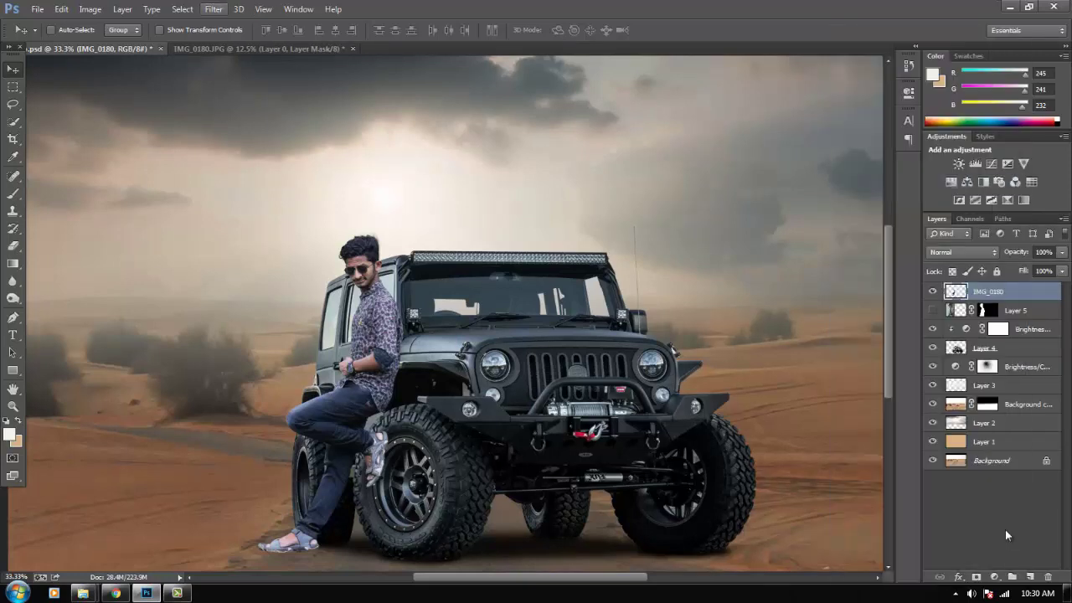
{"action": "key", "text": "alt+t"}
{"action": "key", "text": "Down"}
{"action": "key", "text": "Down"}
{"action": "key", "text": "Down"}
{"action": "key", "text": "Return"}
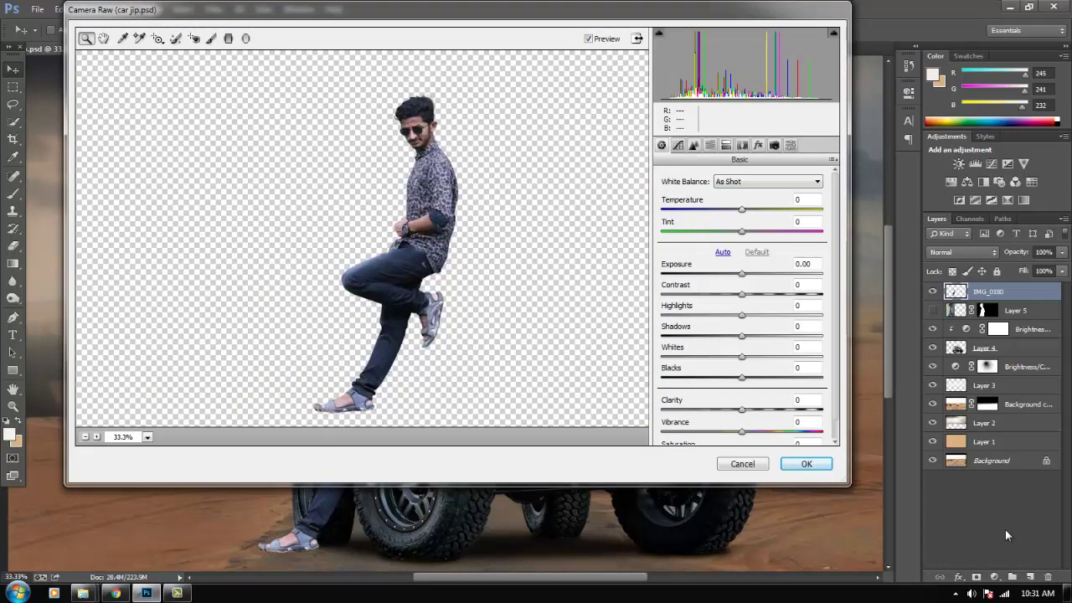
Set Highlights to -79, Shadows to 53 and Blacks to -53 in Camera Raw.
{"action": "type", "text": "-88"}
{"action": "key", "text": "shift+Up"}
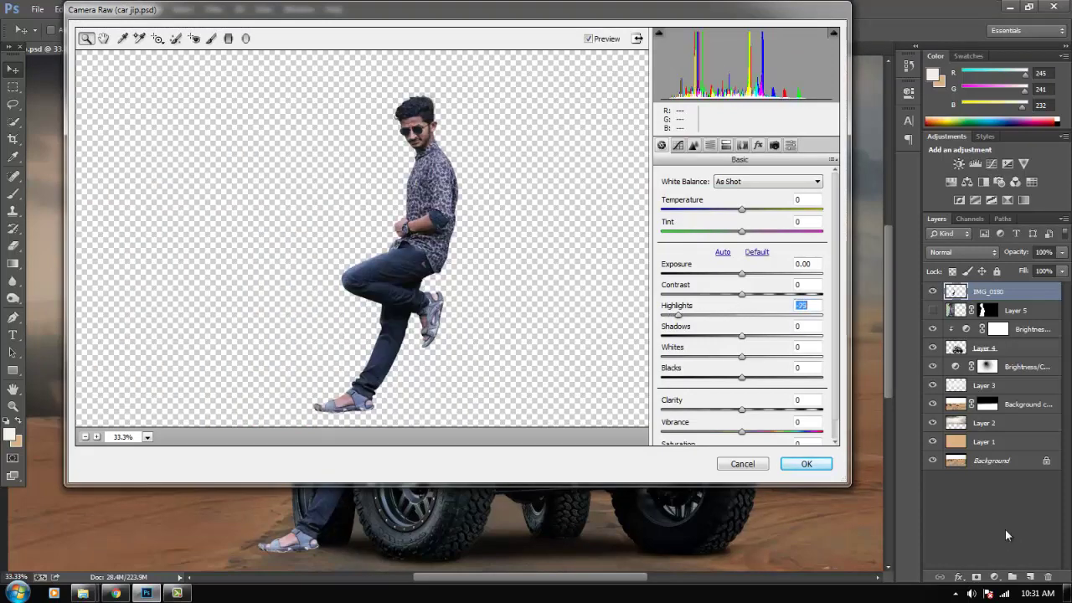
{"action": "key", "text": "Tab"}
{"action": "type", "text": "53"}
{"action": "key", "text": "Tab"}
{"action": "key", "text": "Tab"}
{"action": "type", "text": "-45"}
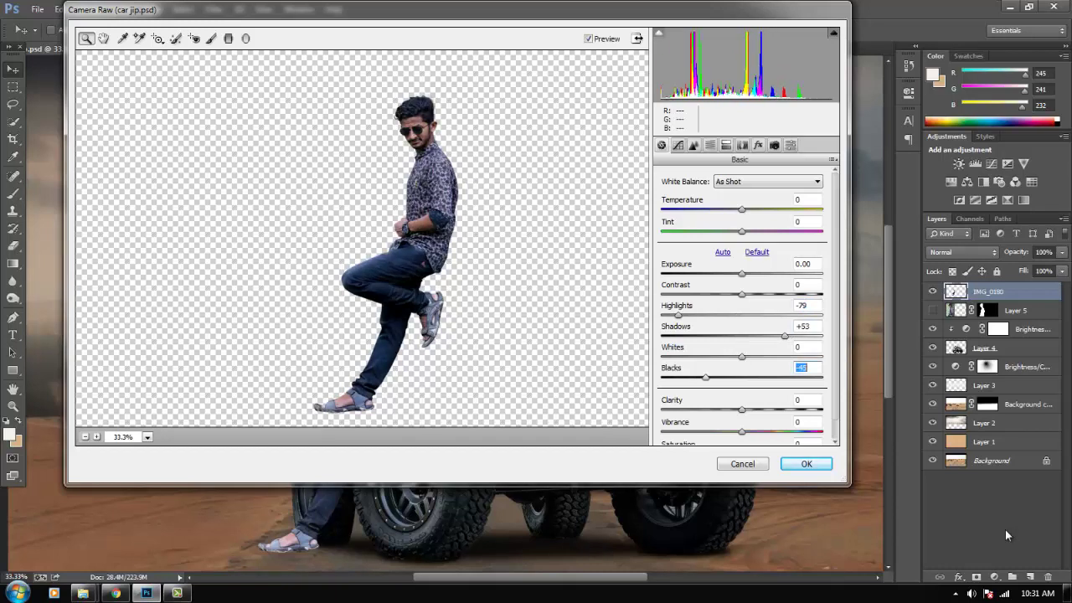
{"action": "key", "text": "Down"}
{"action": "key", "text": "Down"}
{"action": "key", "text": "Down"}
In HSL, raise Oranges luminance to +43 and Greens saturation to +75.
{"action": "key", "text": "ctrl+alt+3"}
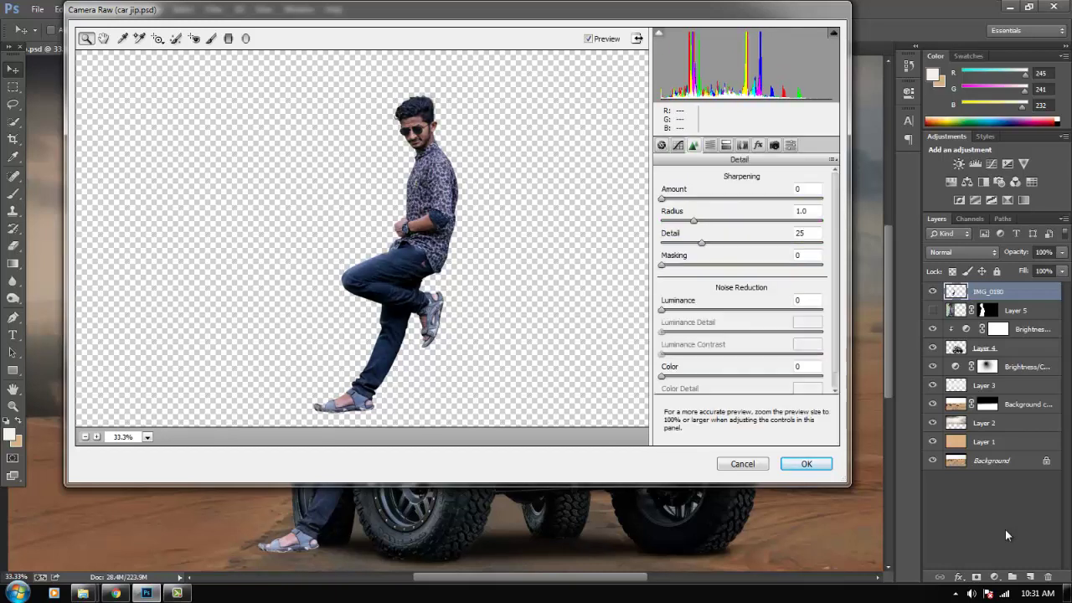
{"action": "key", "text": "ctrl+alt+4"}
{"action": "key", "text": "ctrl+alt+shift+s"}
{"action": "key", "text": "ctrl+alt+shift+l"}
{"action": "type", "text": "234"}
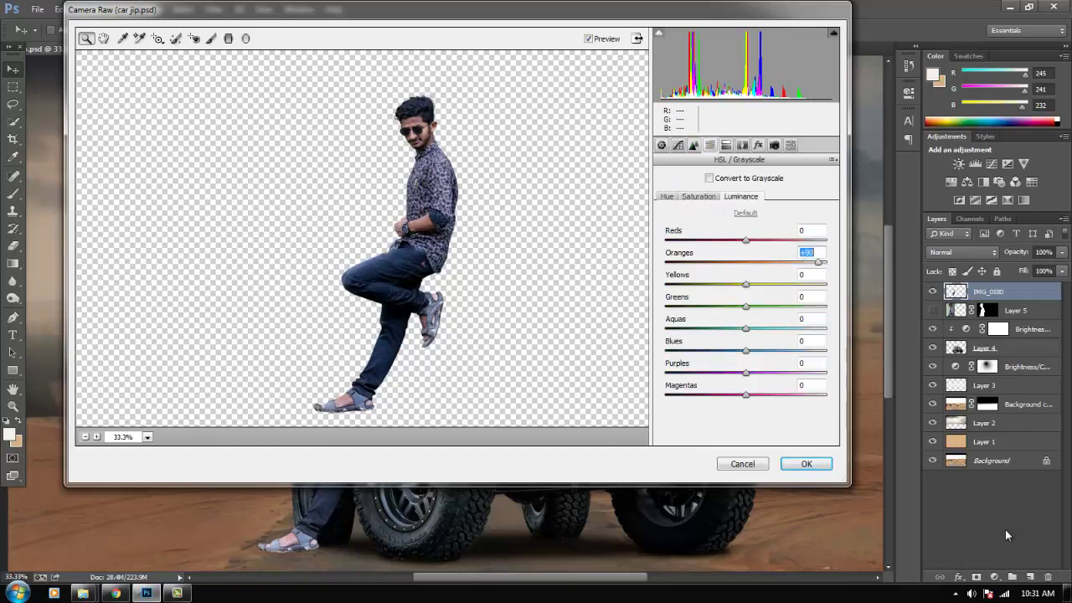
{"action": "type", "text": "3"}
{"action": "key", "text": "ctrl+equal"}
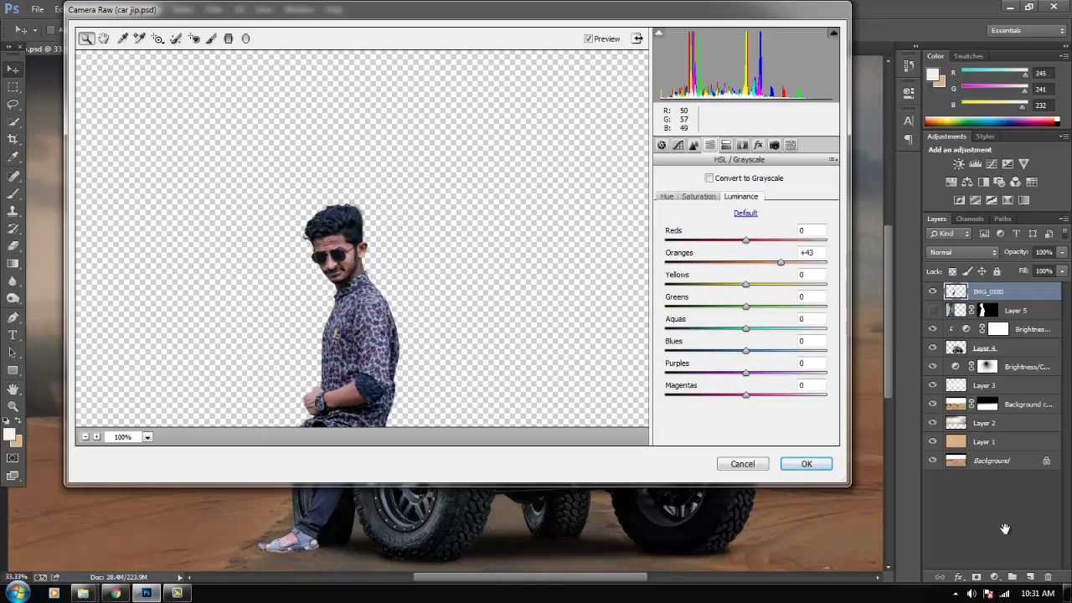
{"action": "key", "text": "ctrl+equal"}
{"action": "key", "text": "ctrl+minus"}
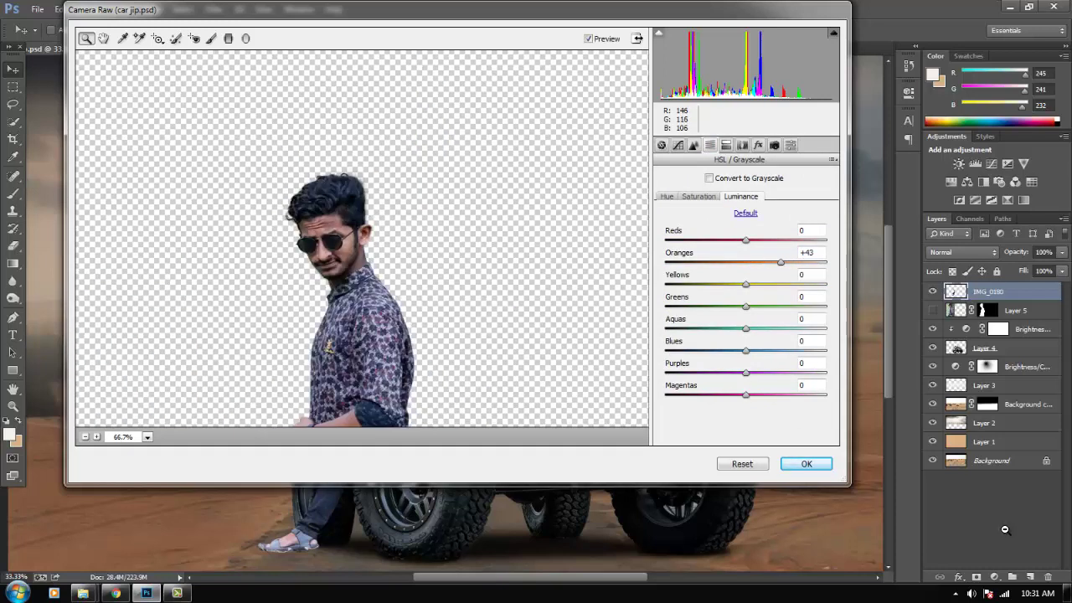
{"action": "key", "text": "ctrl+minus"}
{"action": "key", "text": "ctrl+alt+shift+s"}
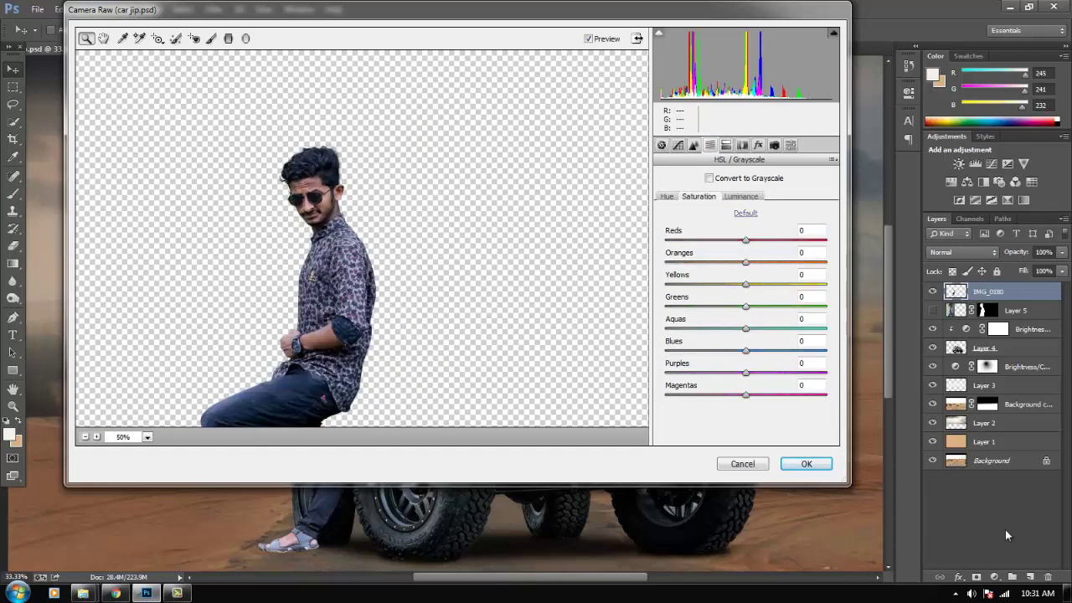
{"action": "type", "text": "75"}
{"action": "key", "text": "ctrl+minus"}
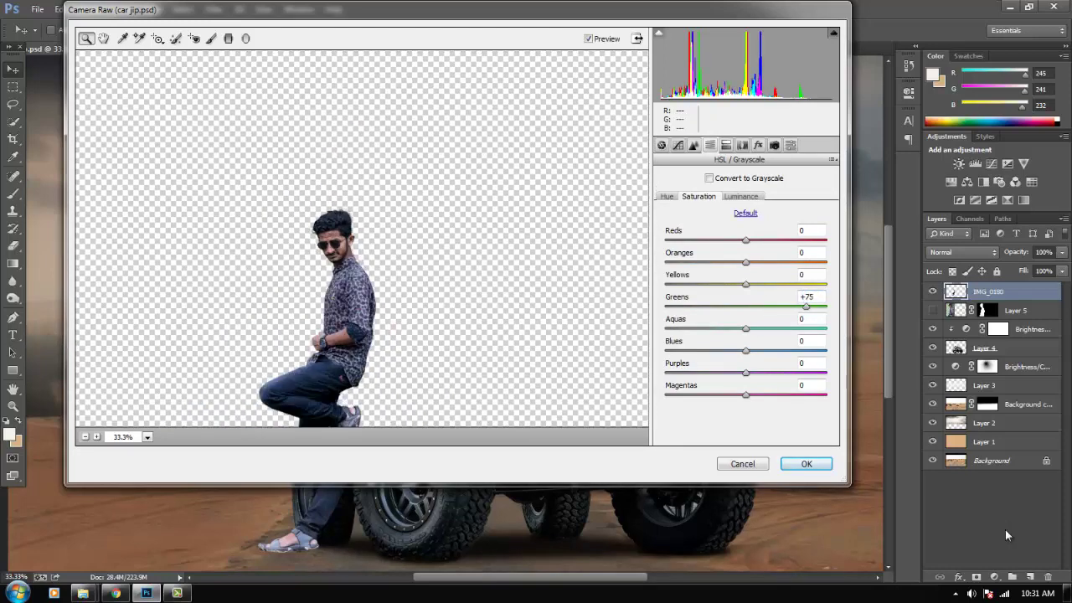
Set Exposure to +0.35, add a -0.80 exposure graduated filter over the feet, and apply.
{"action": "key", "text": "ctrl+alt+1"}
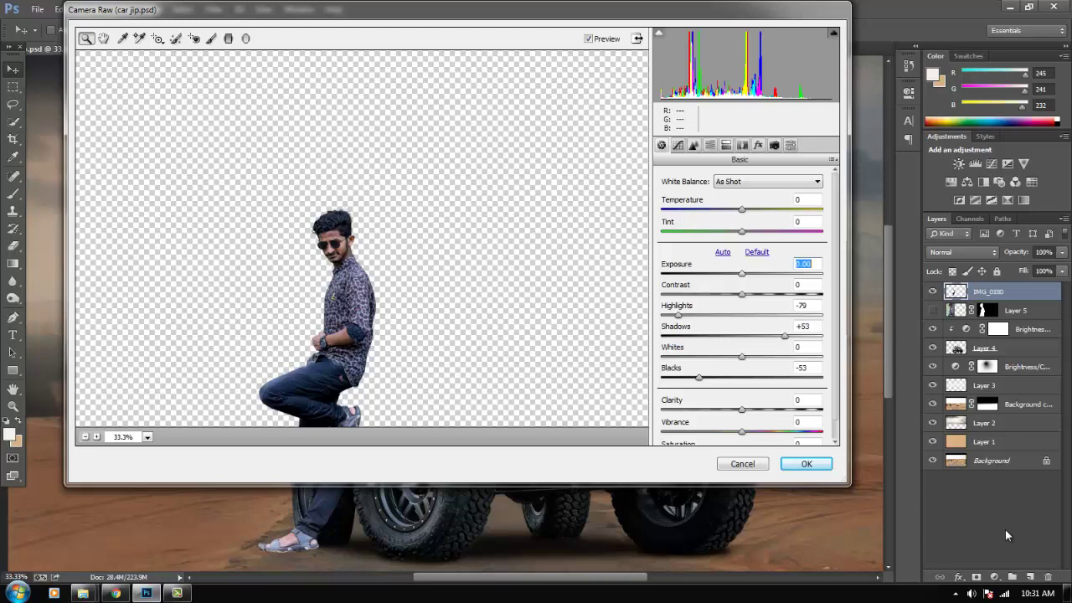
{"action": "type", "text": "0.35"}
{"action": "key", "text": "Return"}
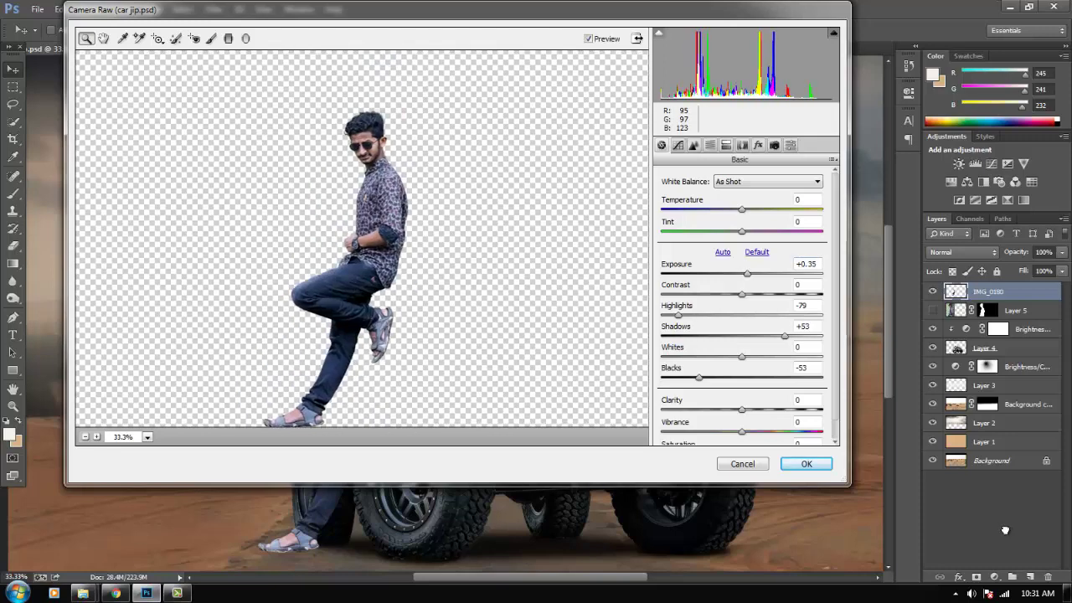
{"action": "key", "text": "g"}
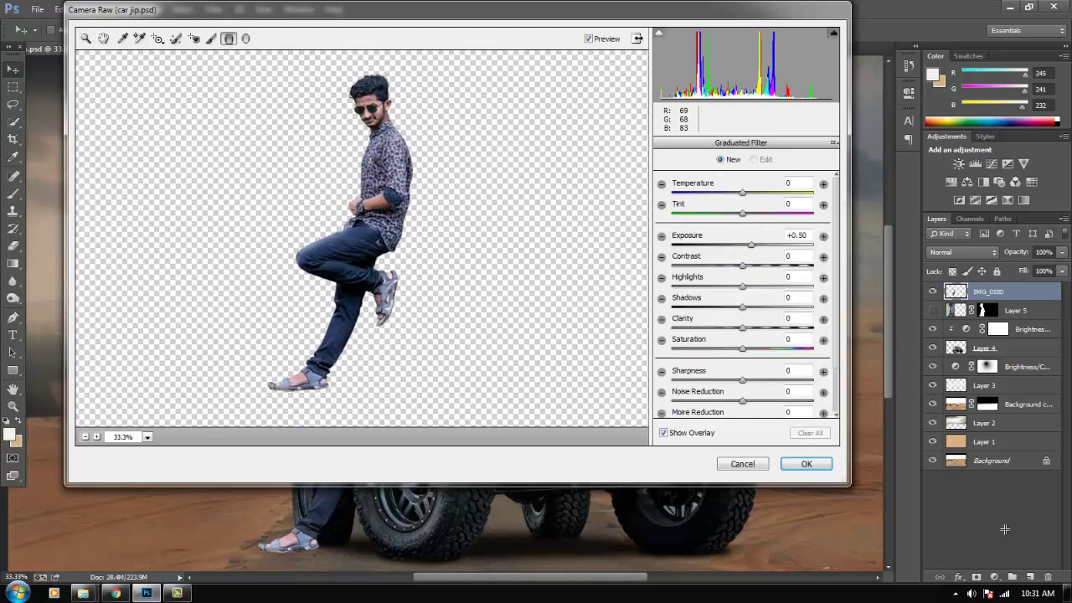
{"action": "type", "text": "-0.95"}
{"action": "key", "text": "Return"}
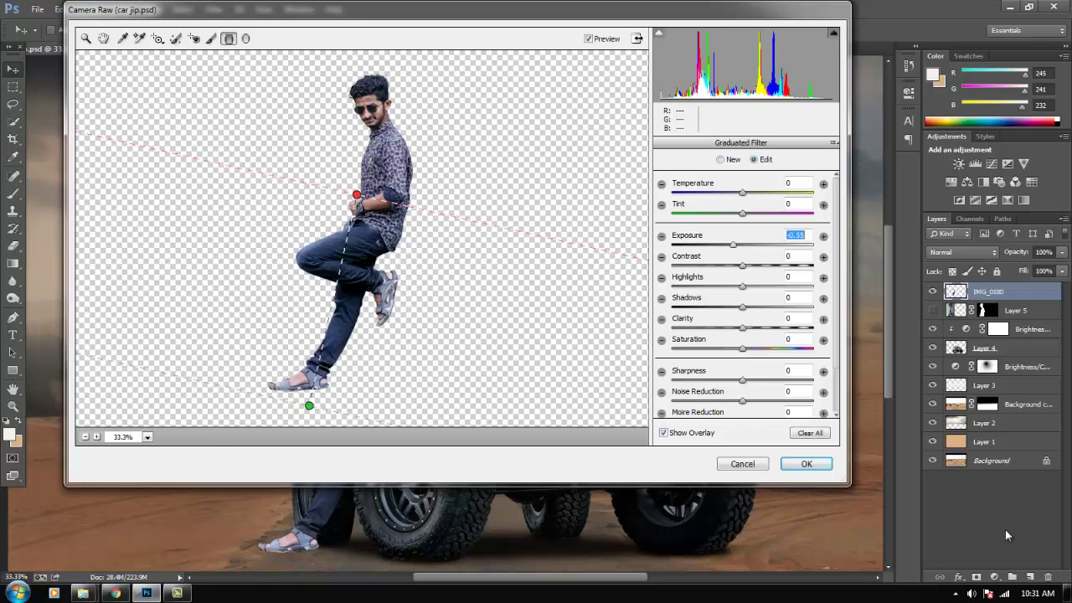
{"action": "key", "text": "Up"}
{"action": "key", "text": "Up"}
{"action": "key", "text": "Up"}
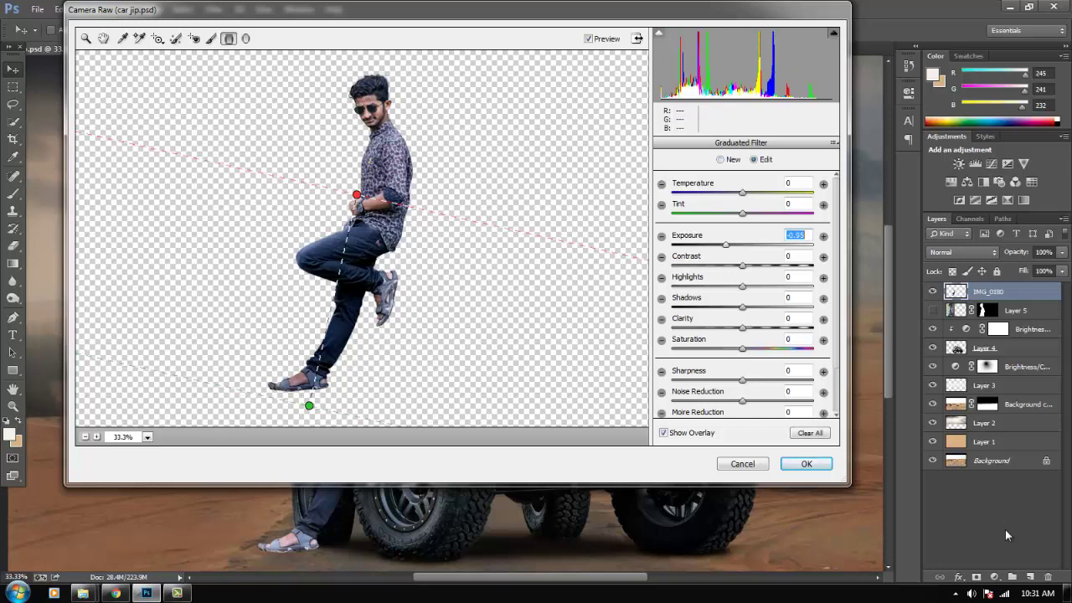
{"action": "key", "text": "Return"}
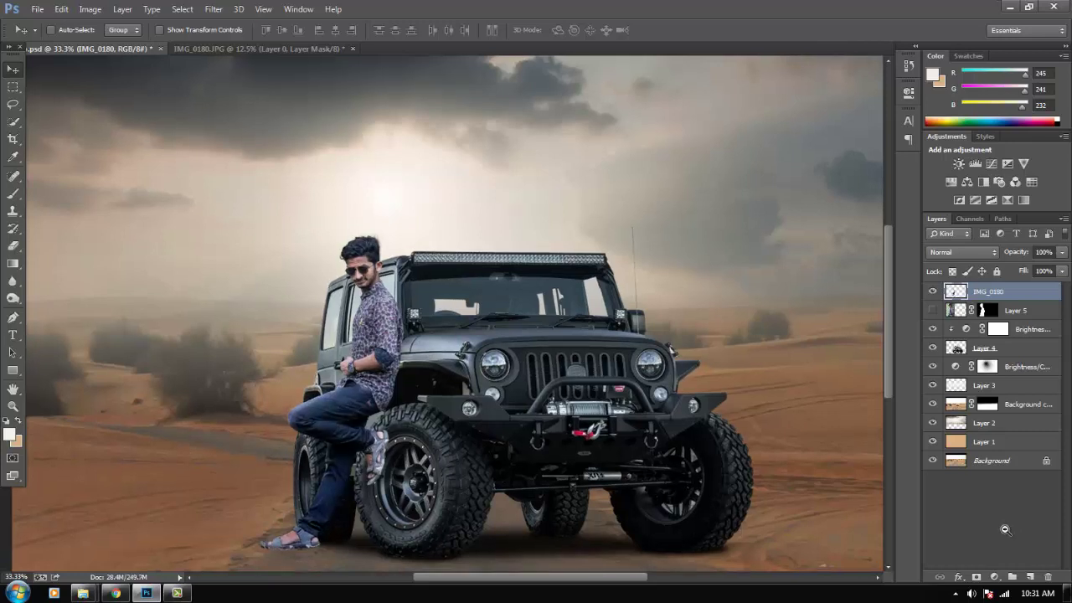
Save the document and shrink the man layer to about 96%.
{"action": "key", "text": "ctrl+minus"}
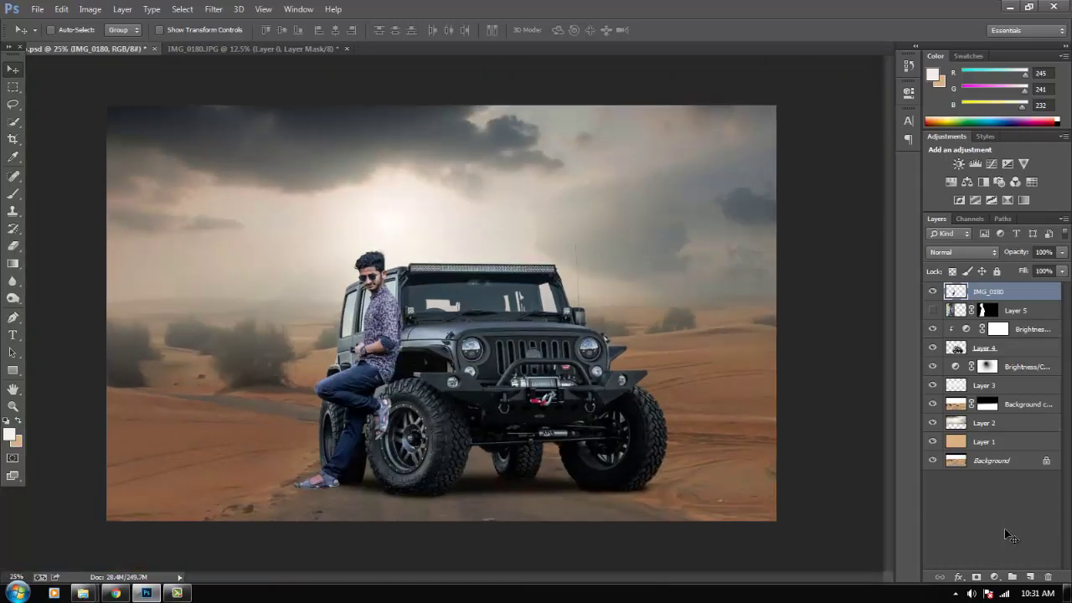
{"action": "key", "text": "ctrl+s"}
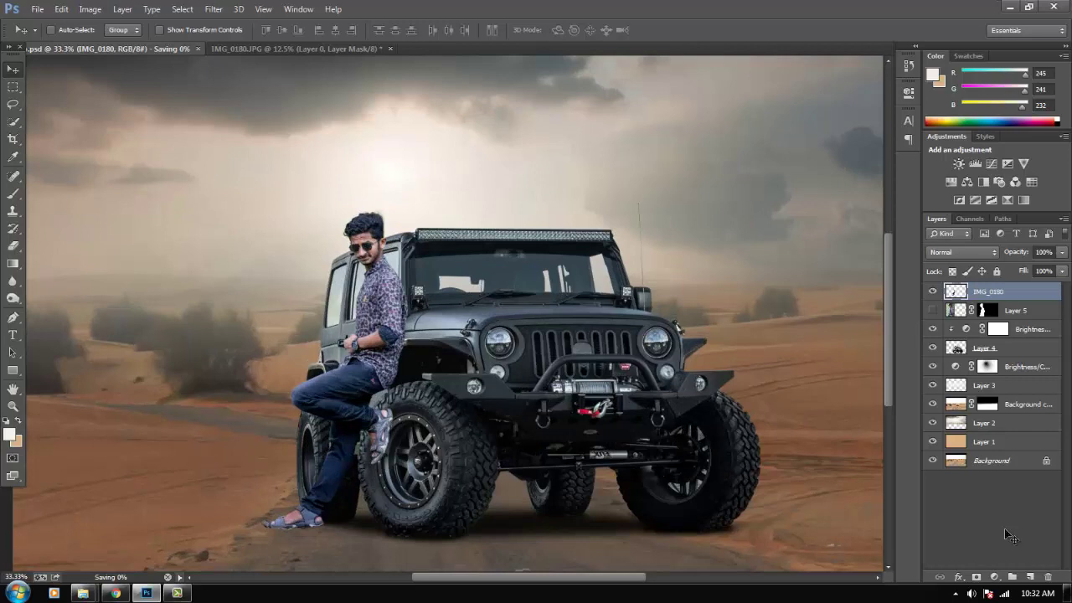
{"action": "key", "text": "ctrl+t"}
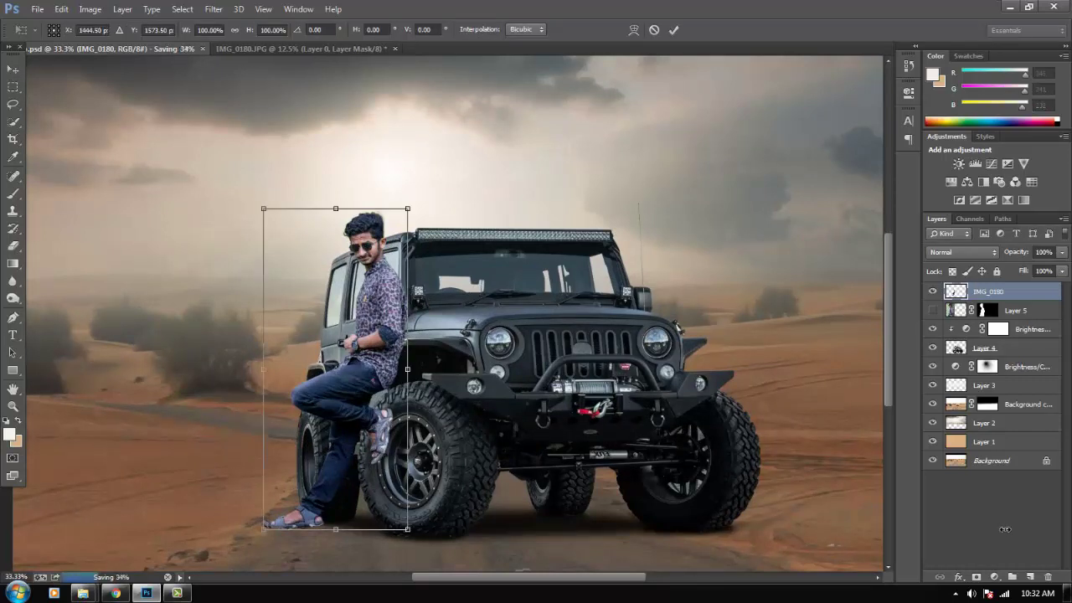
{"action": "left_click_drag", "start_coordinate": [407, 208], "coordinate": [405, 214]}
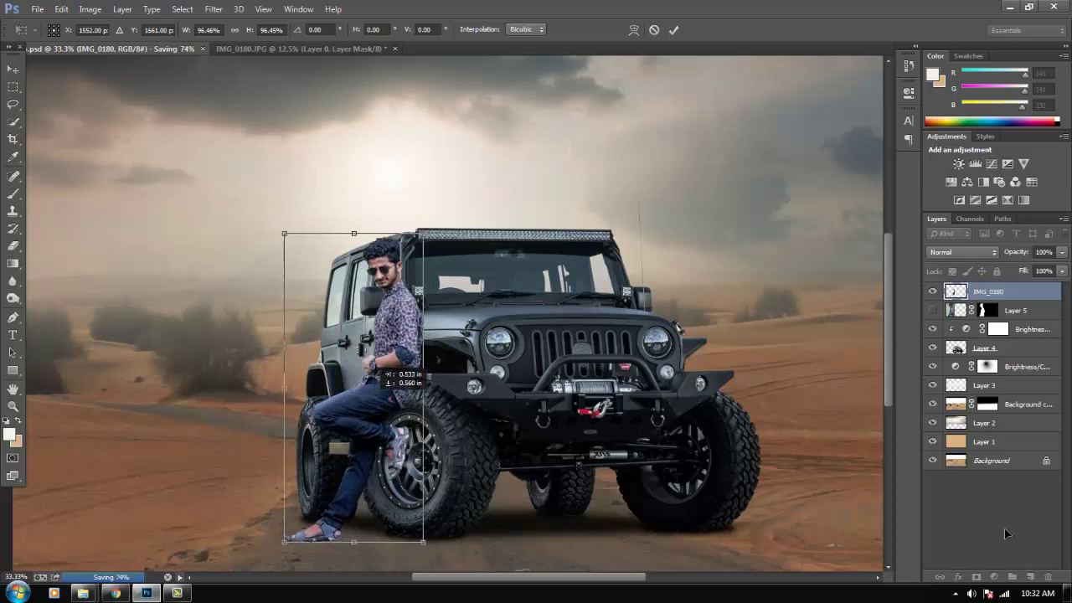
{"action": "key", "text": "Return"}
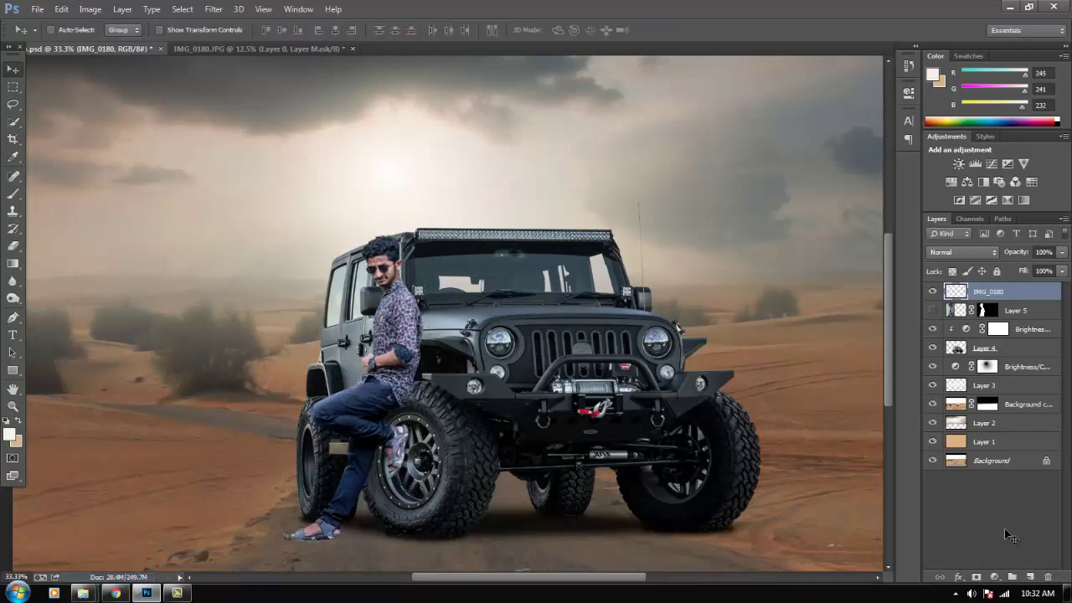
Enlarge the man by about 102.5% so he rests better against the jeep.
{"action": "key", "text": "ctrl+minus"}
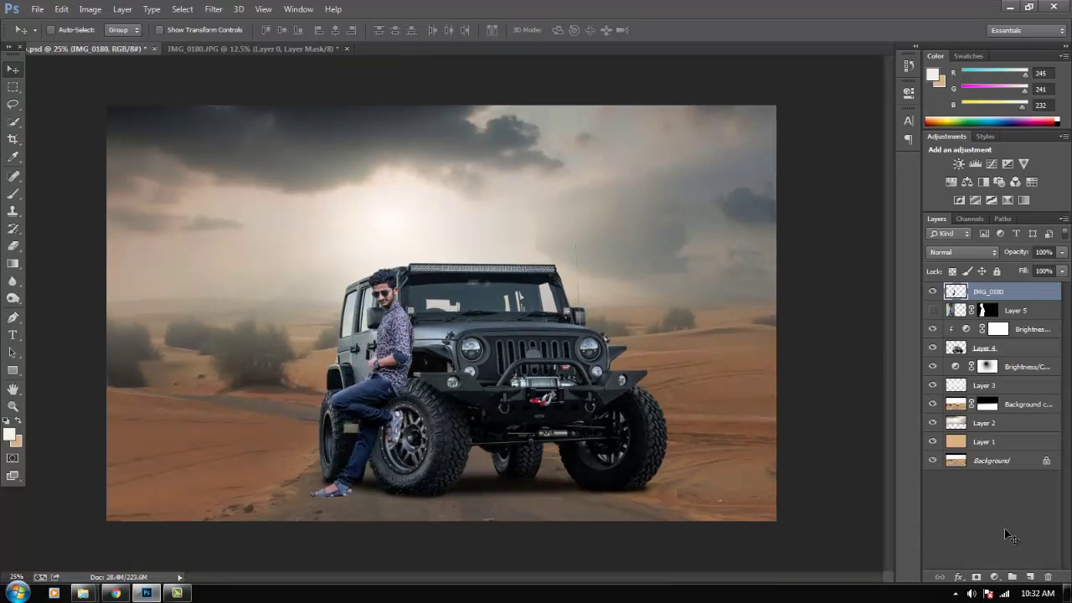
{"action": "key", "text": "ctrl+plus"}
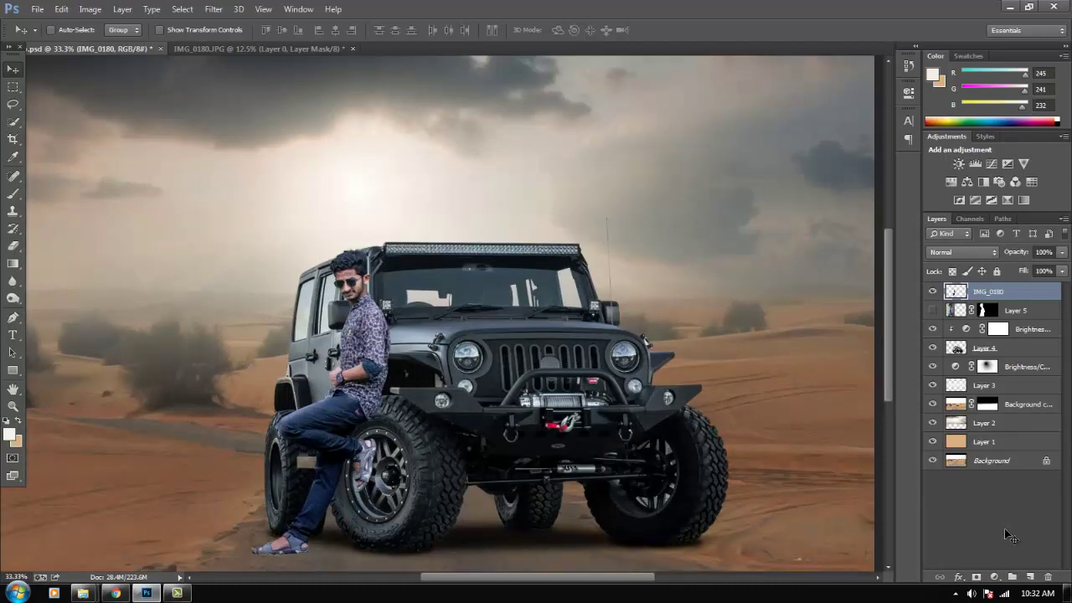
{"action": "key", "text": "ctrl+t"}
{"action": "left_click_drag", "start_coordinate": [390, 246], "coordinate": [393, 242]}
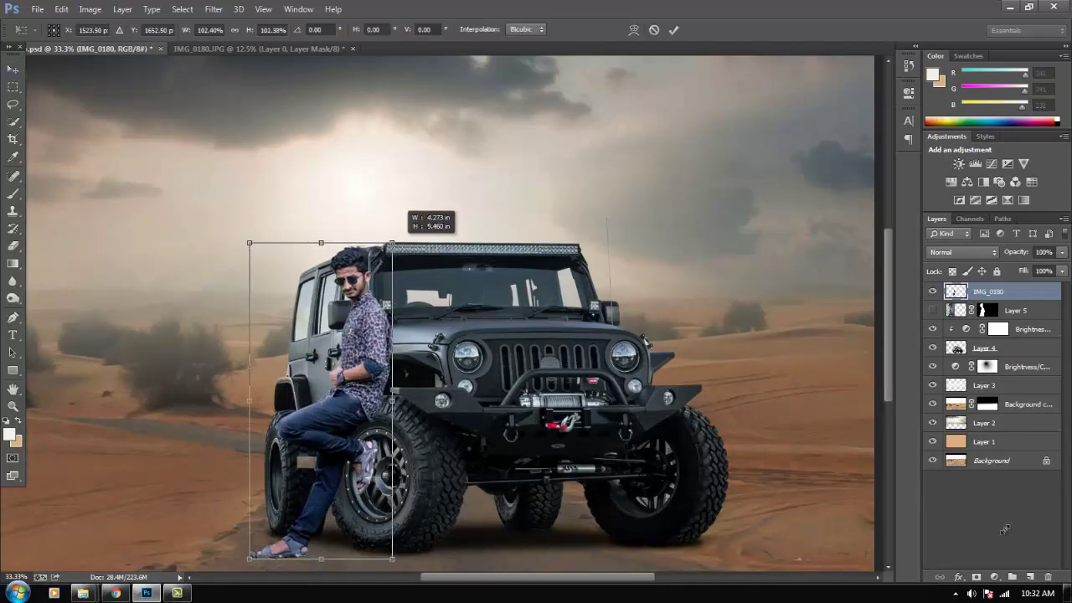
{"action": "key", "text": "Return"}
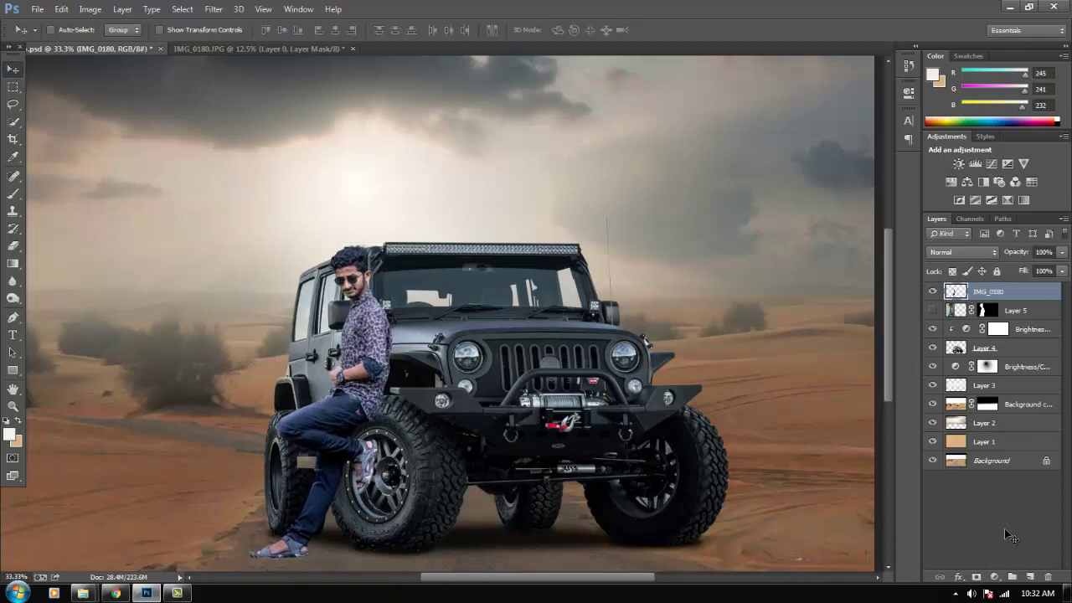
{"action": "key", "text": "ctrl+plus"}
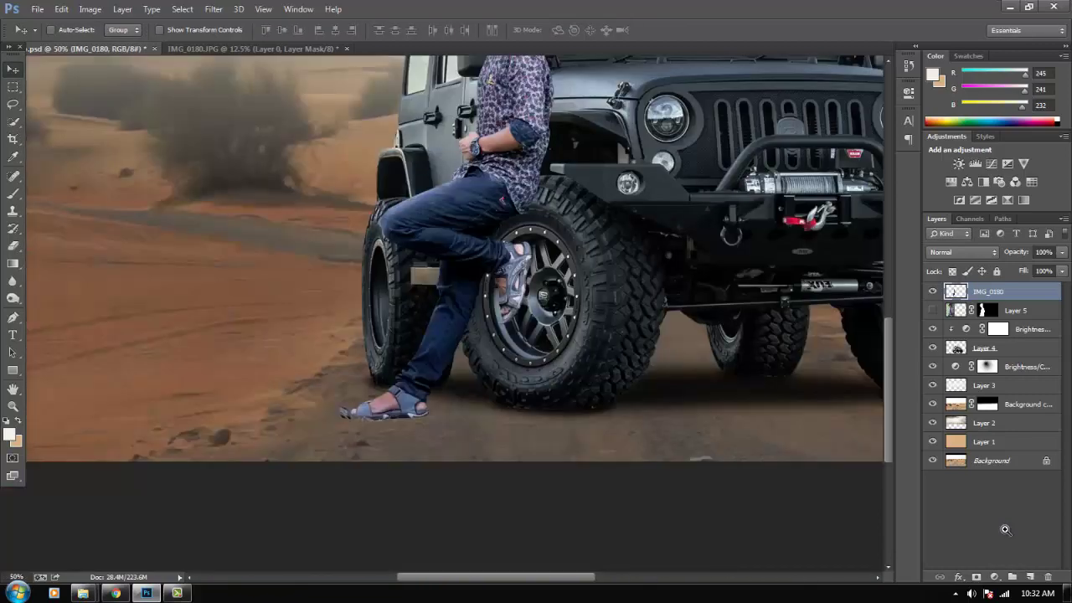
Duplicate the man's IMG_0180 layer, hide the original, and add a layer mask to the copy.
{"action": "key", "text": "ctrl+plus"}
{"action": "key", "text": "ctrl+plus"}
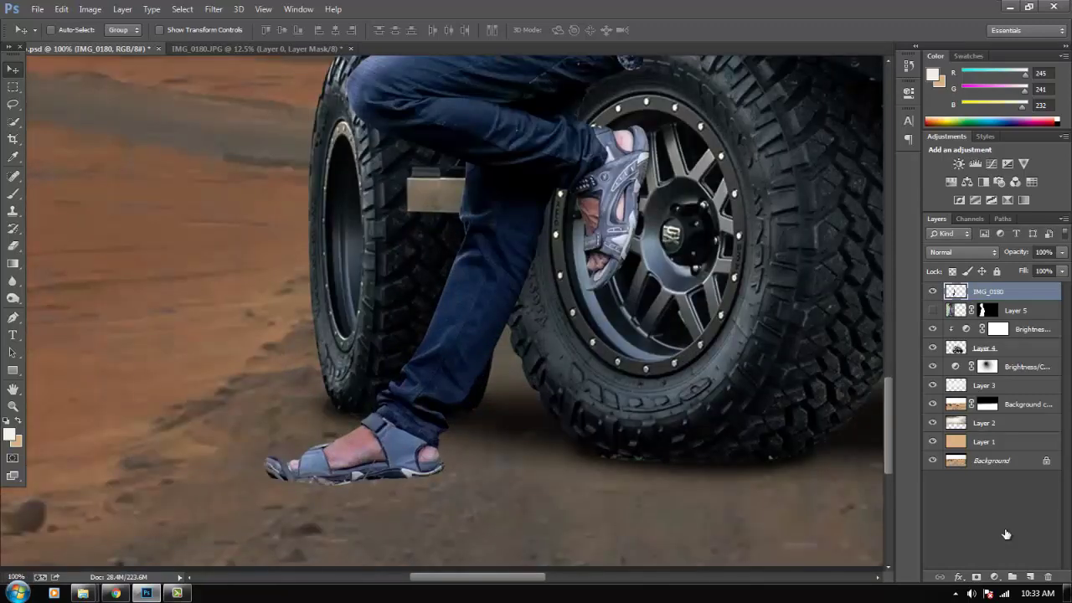
{"action": "key", "text": "ctrl+j"}
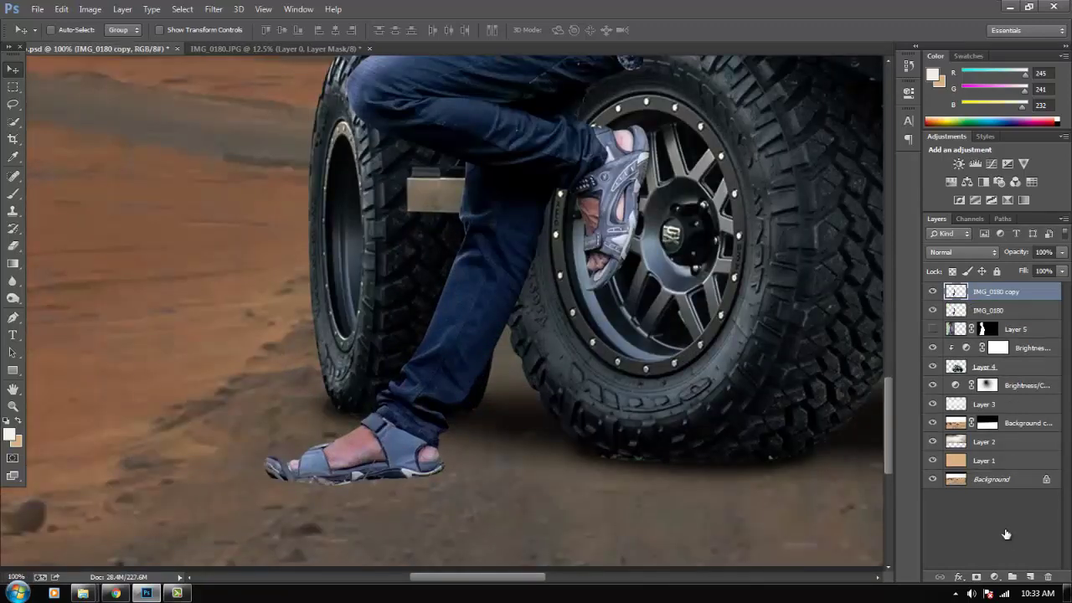
{"action": "left_click", "coordinate": [932, 310]}
{"action": "left_click", "coordinate": [976, 577]}
Paint black on the mask to hide the white edge under the sandal sole.
{"action": "key", "text": "b"}
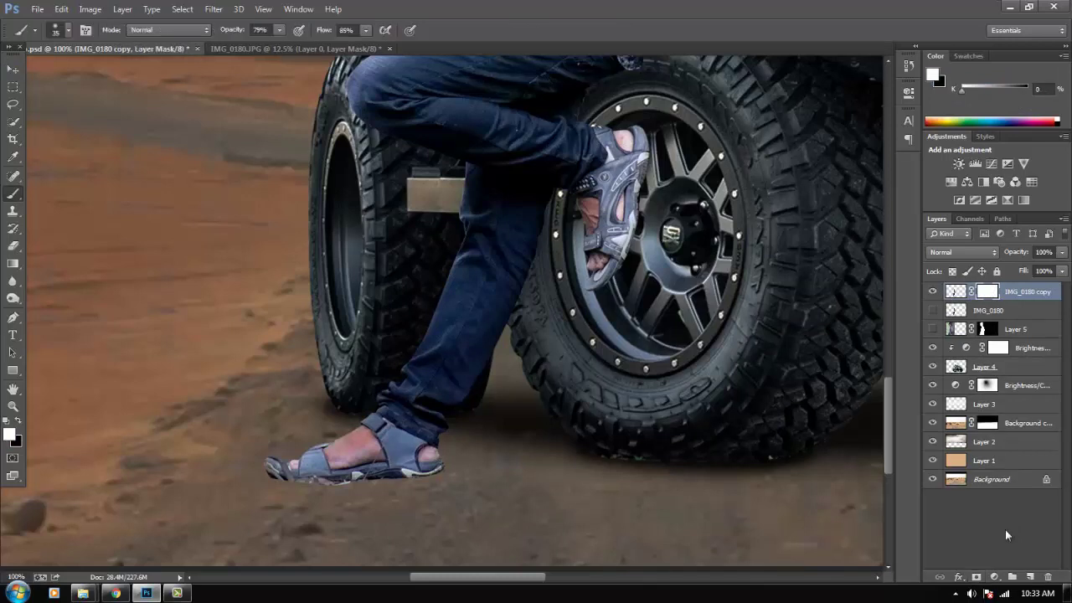
{"action": "key", "text": "x"}
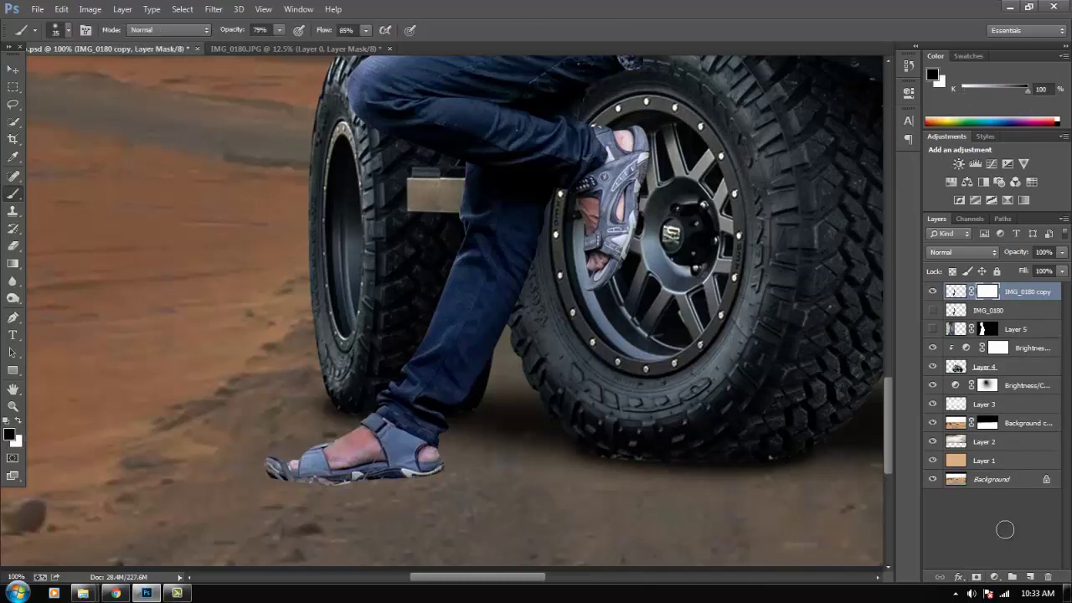
{"action": "left_click_drag", "start_coordinate": [318, 479], "coordinate": [442, 470]}
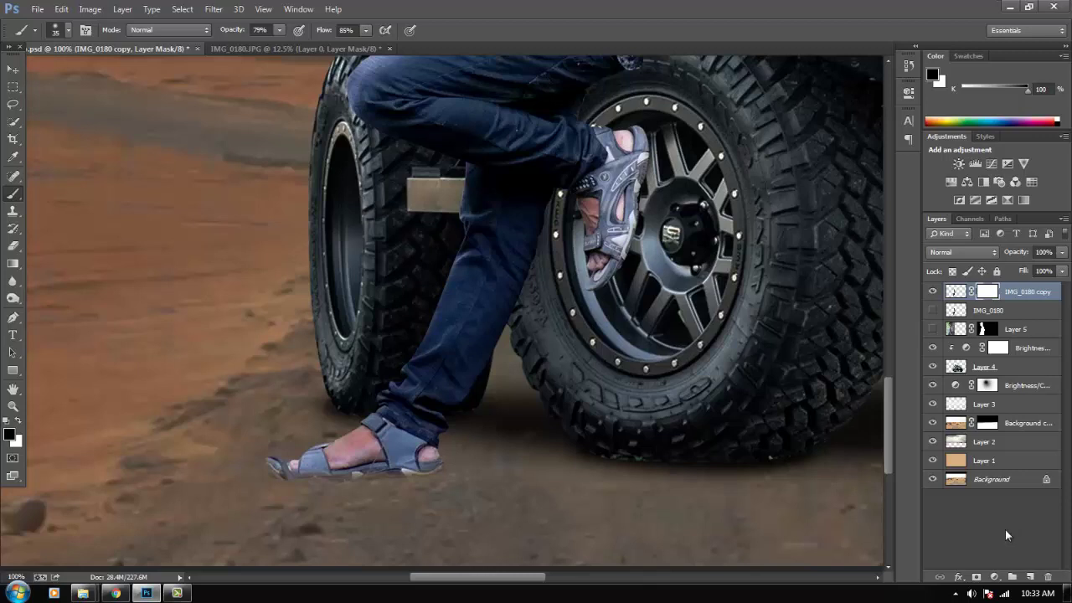
{"action": "key", "text": "x"}
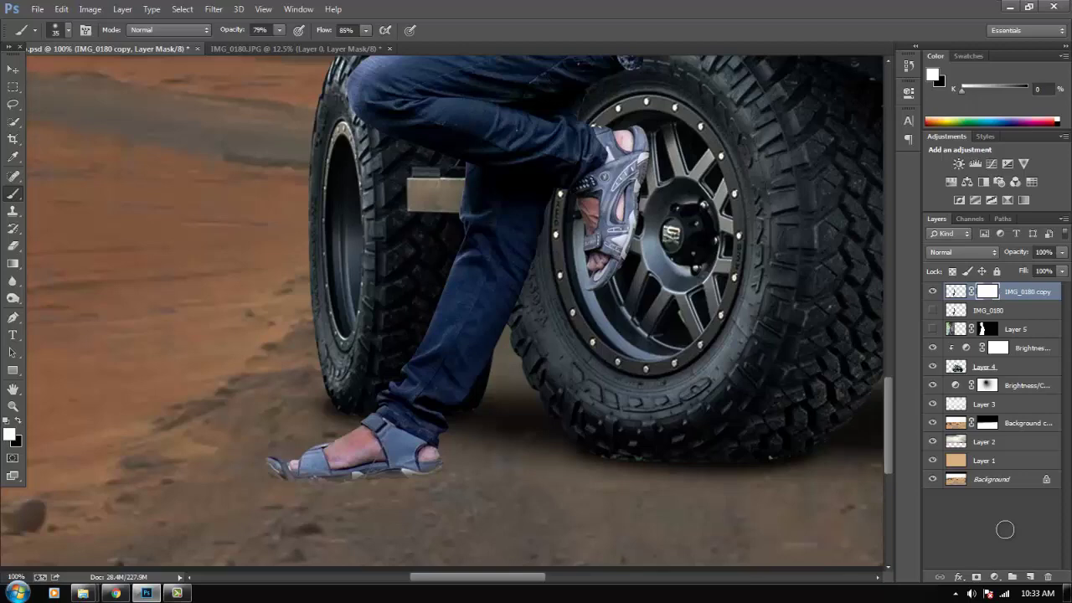
{"action": "left_click_drag", "start_coordinate": [1005, 530], "coordinate": [1005, 529]}
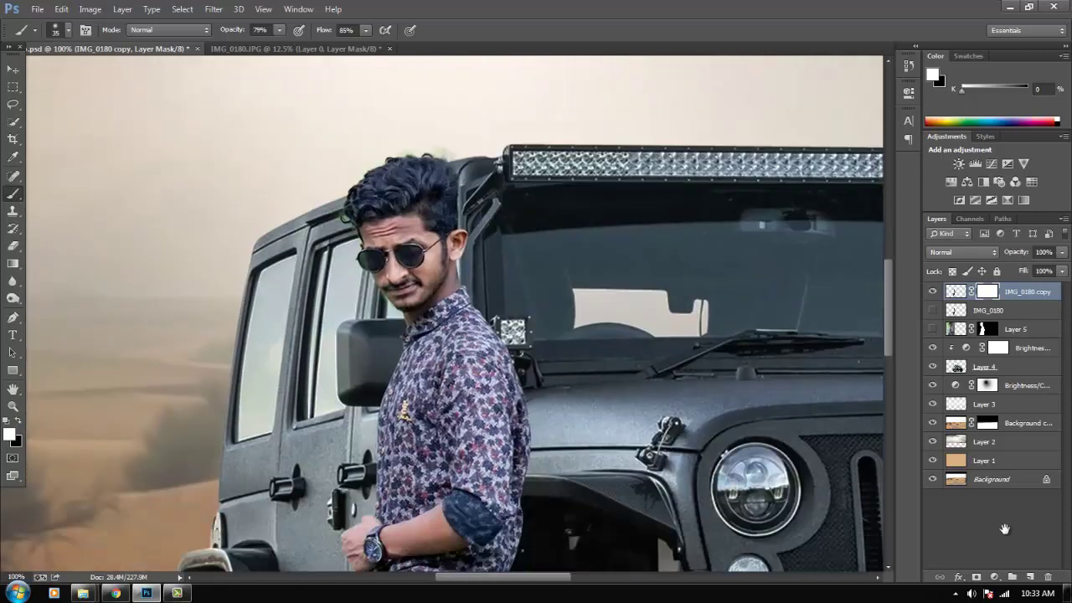
{"action": "key", "text": "ctrl+minus"}
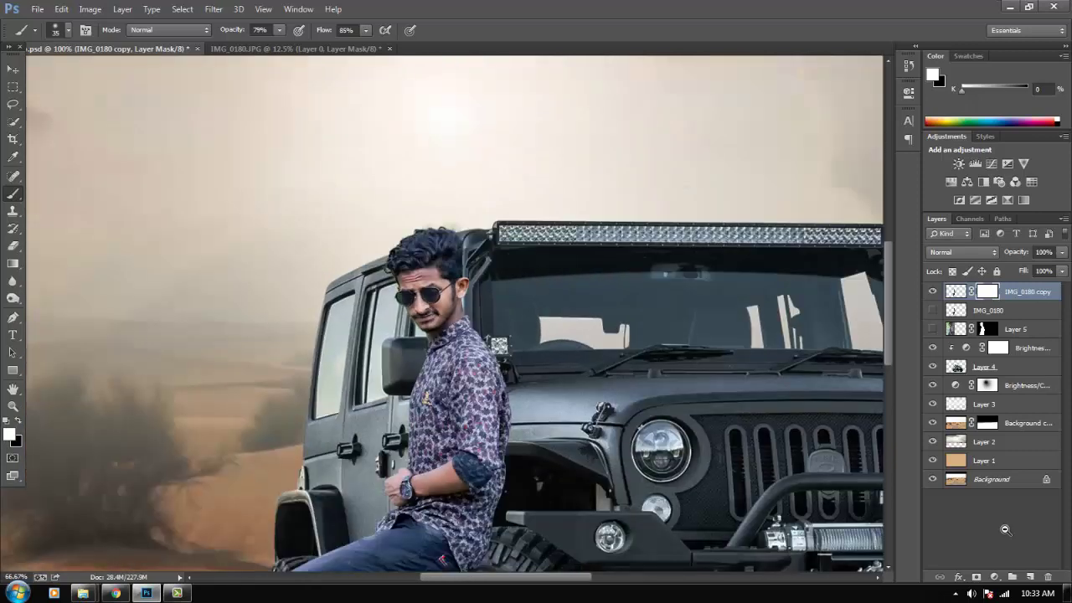
{"action": "key", "text": "ctrl+minus"}
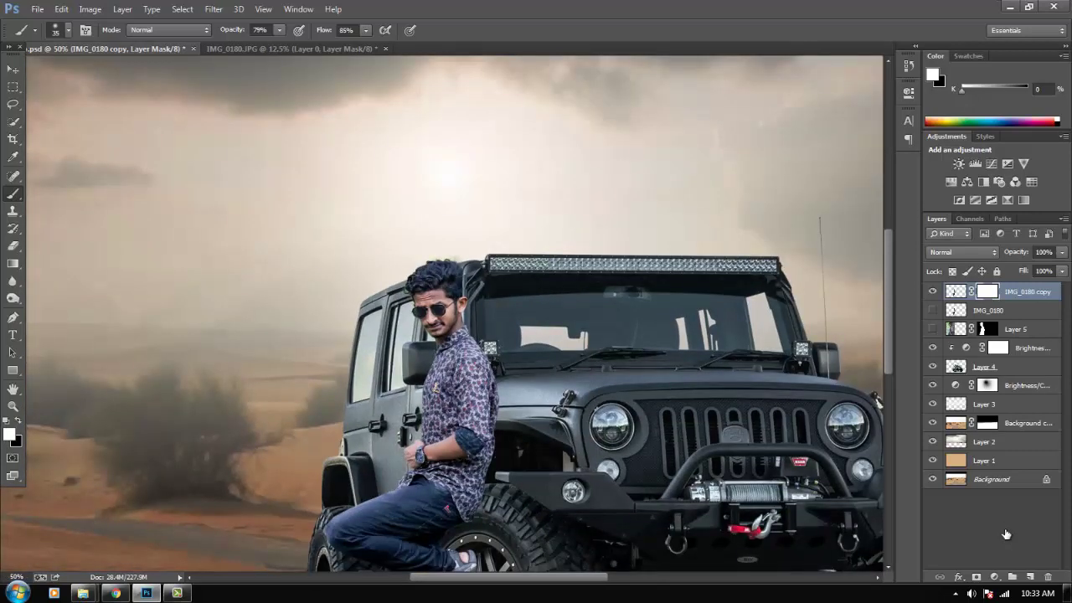
{"action": "key", "text": "ctrl+2"}
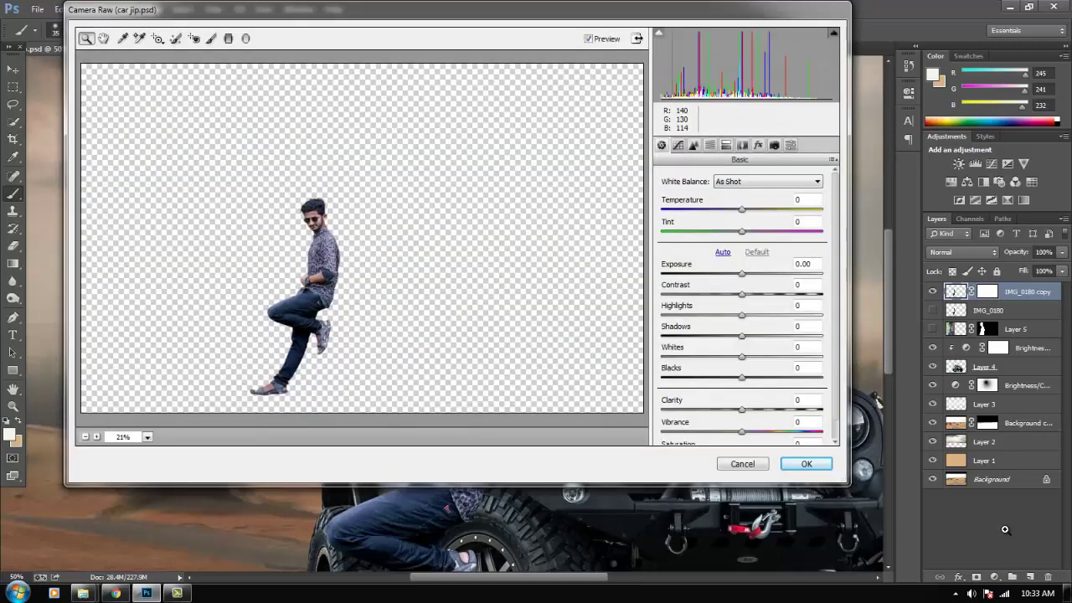
In Camera Raw HSL, set Greens saturation to -100 and Oranges luminance to +30.
{"action": "key", "text": "ctrl+plus"}
{"action": "key", "text": "ctrl+plus"}
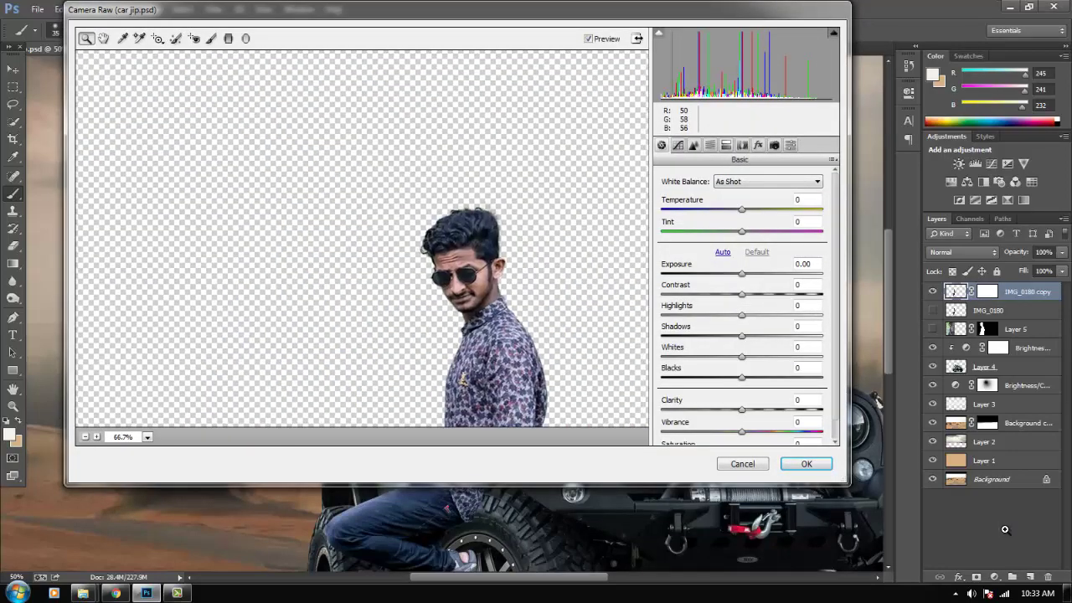
{"action": "key", "text": "ctrl+plus"}
{"action": "key", "text": "ctrl+plus"}
{"action": "key", "text": "ctrl+plus"}
{"action": "key", "text": "ctrl+alt+4"}
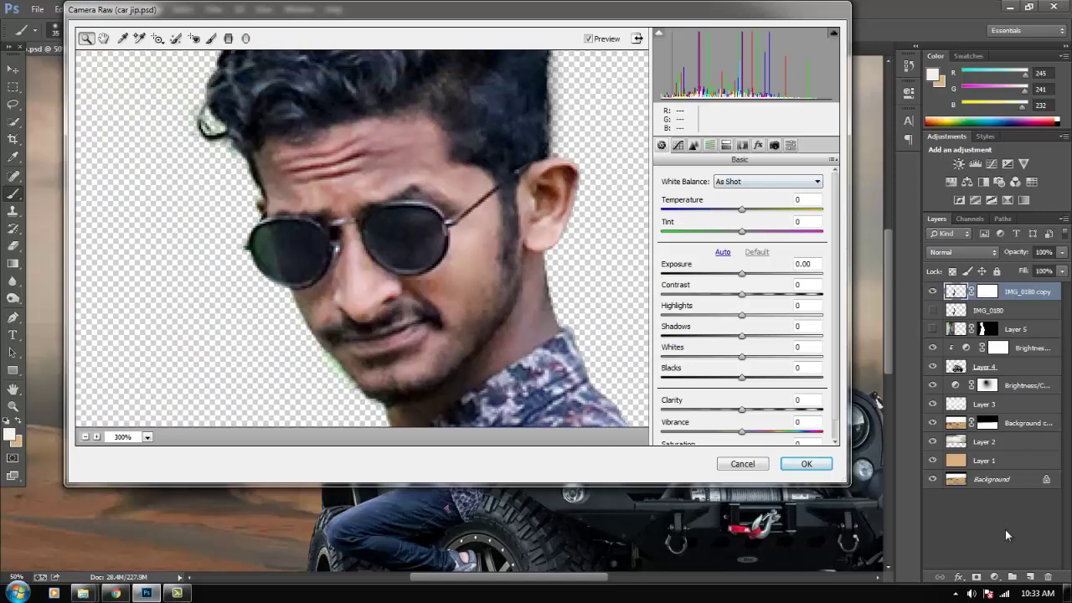
{"action": "key", "text": "ctrl+alt+shift+s"}
{"action": "type", "text": "-100"}
{"action": "key", "text": "Return"}
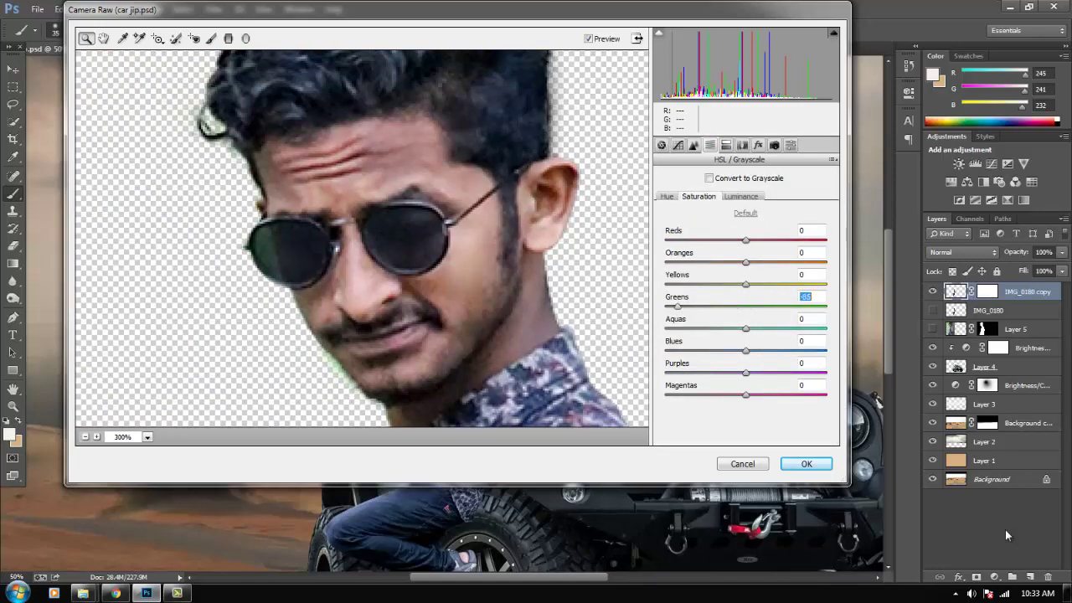
{"action": "key", "text": "ctrl+minus"}
{"action": "key", "text": "ctrl+minus"}
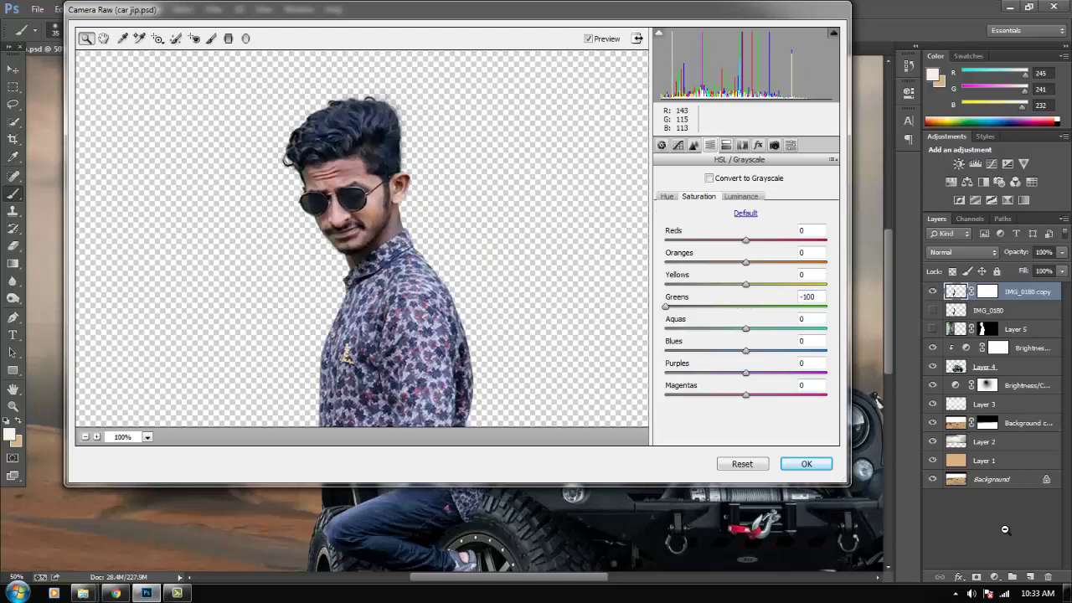
{"action": "key", "text": "ctrl+minus"}
{"action": "key", "text": "ctrl+minus"}
{"action": "key", "text": "ctrl+alt+shift+l"}
{"action": "type", "text": "+30"}
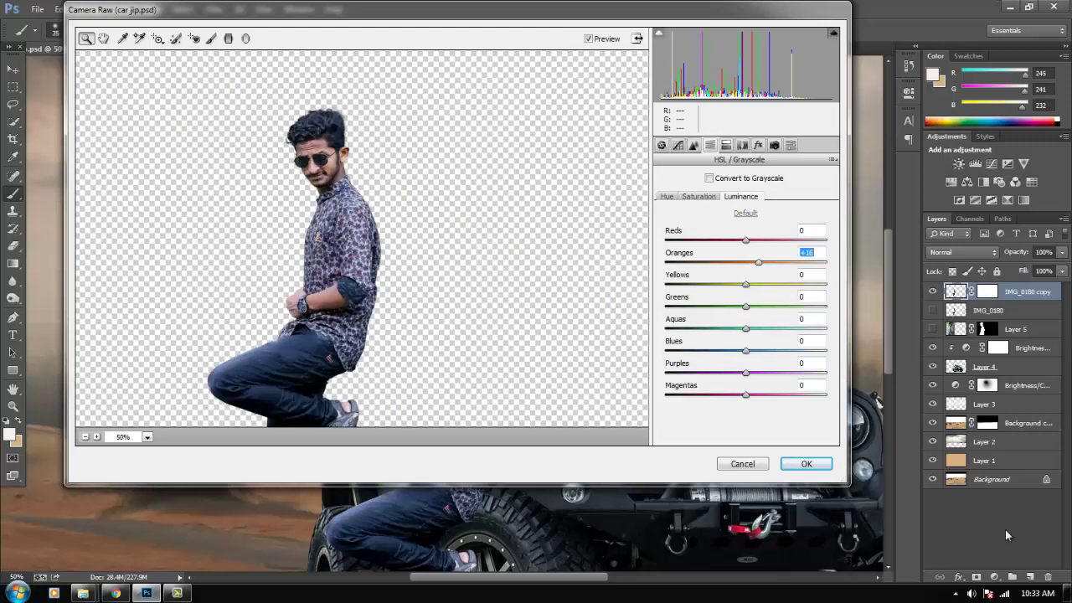
{"action": "key", "text": "Page_Down"}
Add a graduated filter from the feet to the knees at -1.50 exposure and apply.
{"action": "key", "text": "g"}
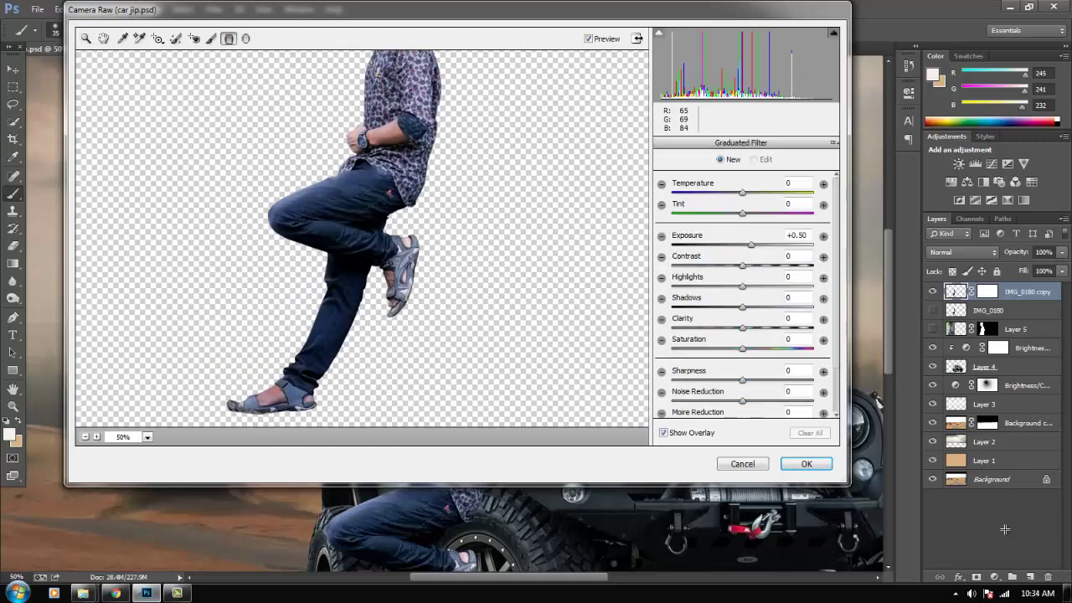
{"action": "left_click_drag", "start_coordinate": [272, 416], "coordinate": [297, 280]}
{"action": "key", "text": "shift+Down"}
{"action": "key", "text": "shift+Down"}
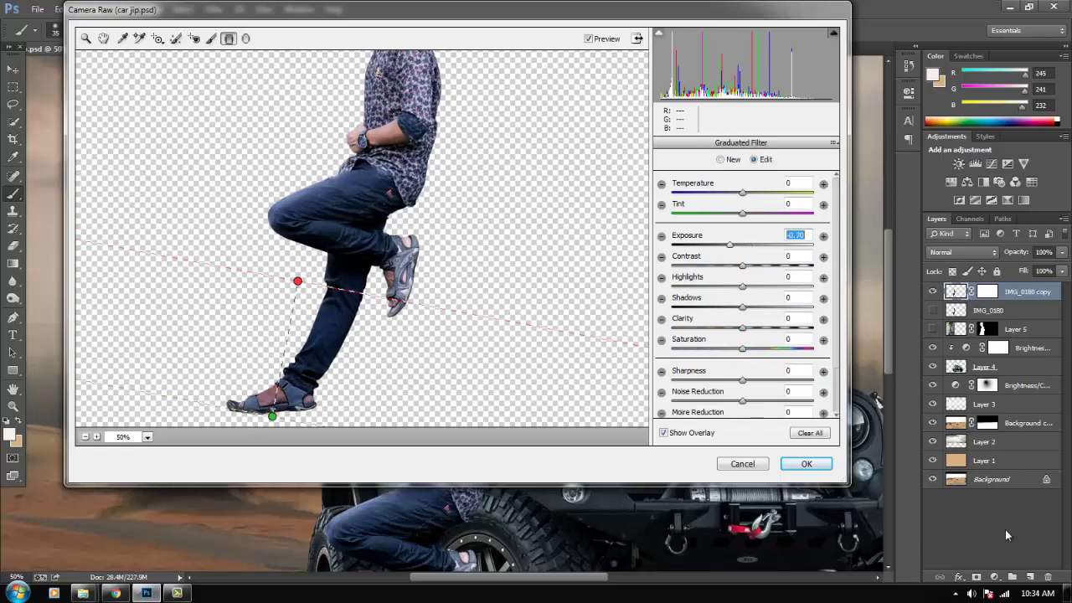
{"action": "key", "text": "shift+Down"}
{"action": "key", "text": "shift+Down"}
{"action": "key", "text": "Return"}
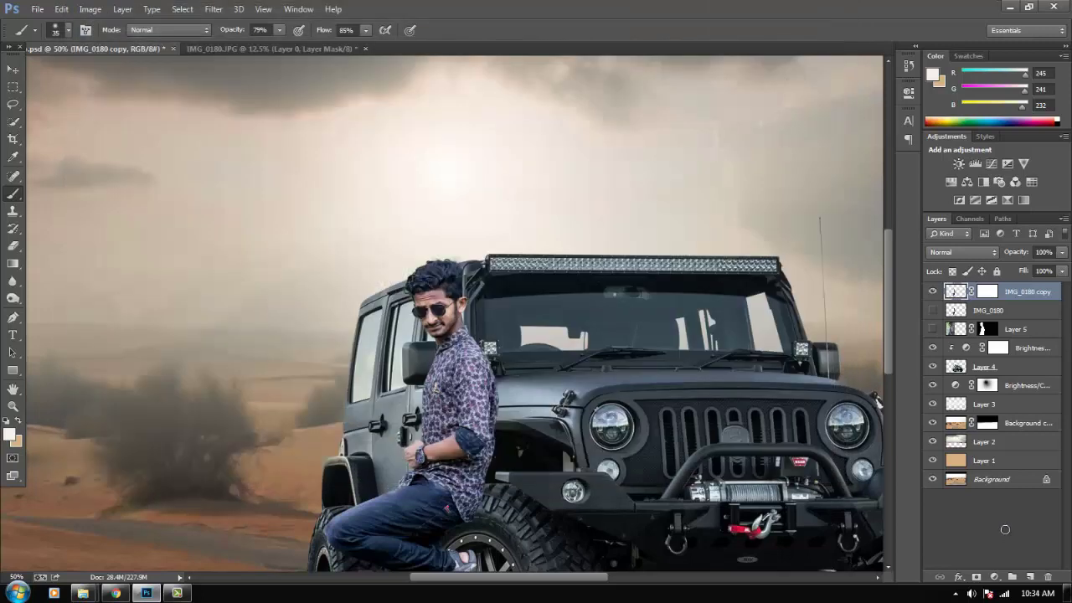
Save the composite.
{"action": "key", "text": "Page_Down"}
{"action": "key", "text": "Page_Up"}
{"action": "key", "text": "Page_Up"}
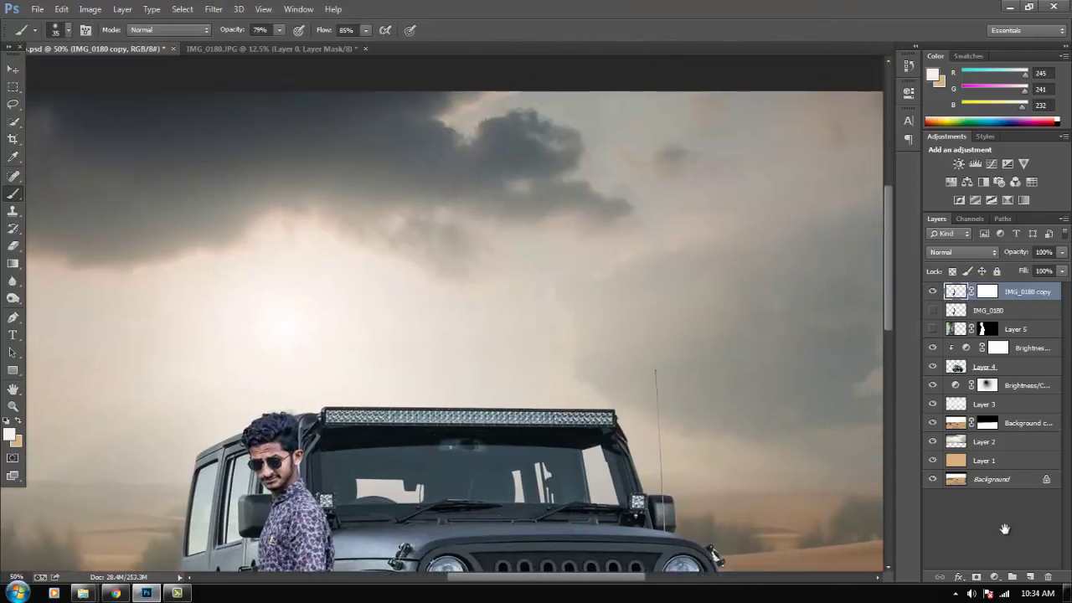
{"action": "key", "text": "ctrl+minus"}
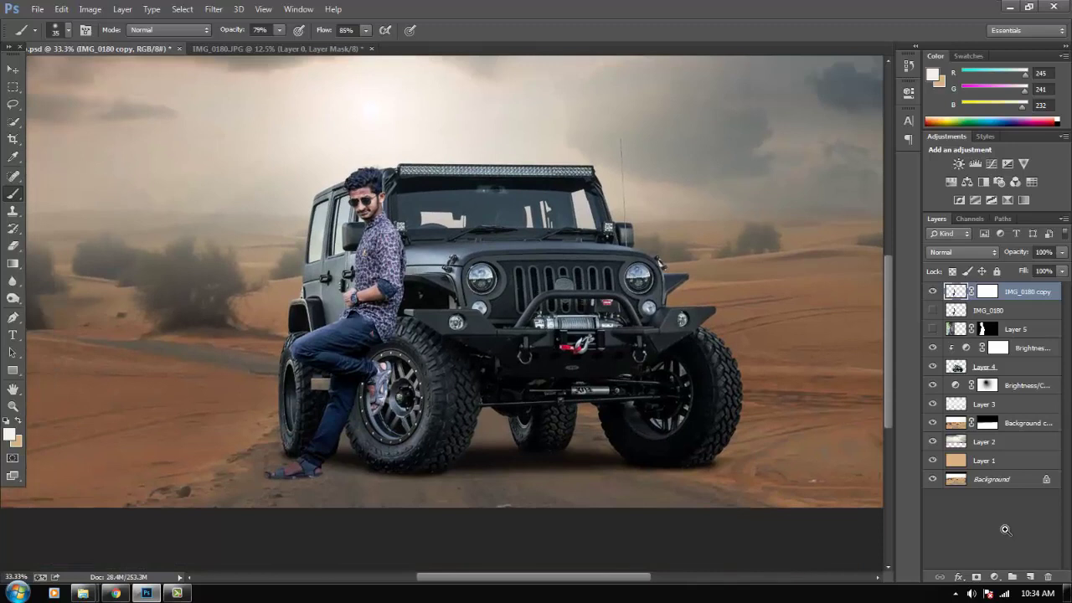
{"action": "key", "text": "ctrl+s"}
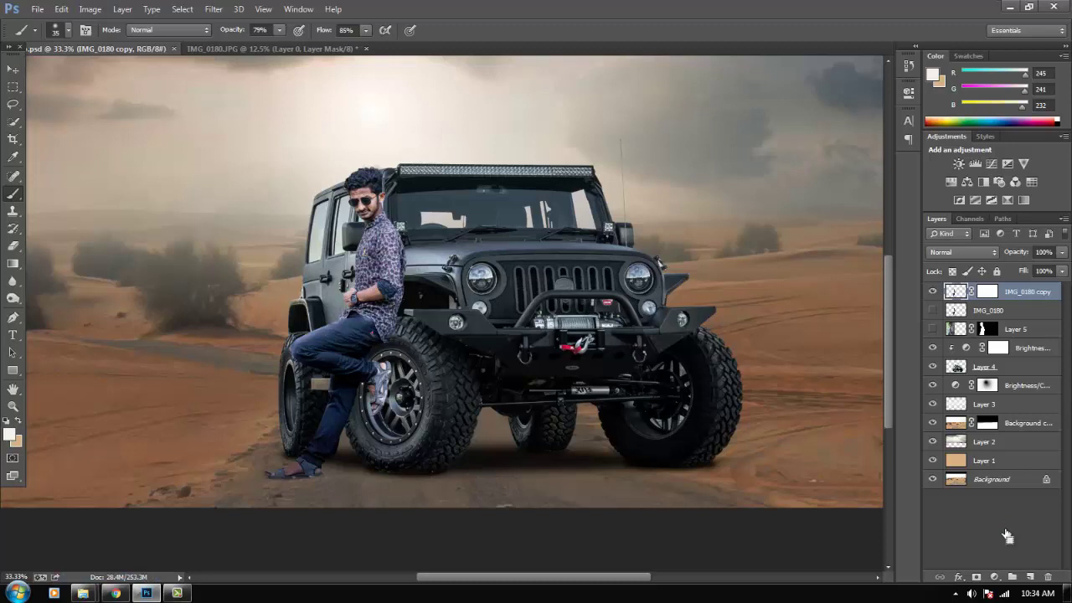
Rotate the man about -2.6° and nudge him right to lean against the Jeep.
{"action": "key", "text": "ctrl+t"}
{"action": "left_click_drag", "start_coordinate": [624, 94], "coordinate": [611, 79]}
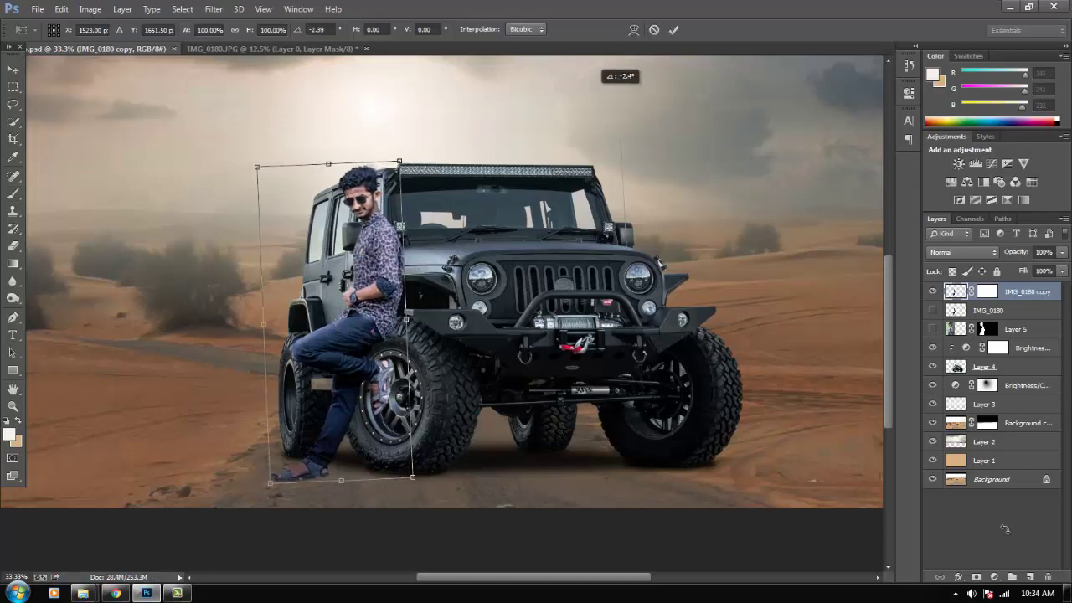
{"action": "key", "text": "Right"}
{"action": "key", "text": "Right"}
{"action": "key", "text": "Right"}
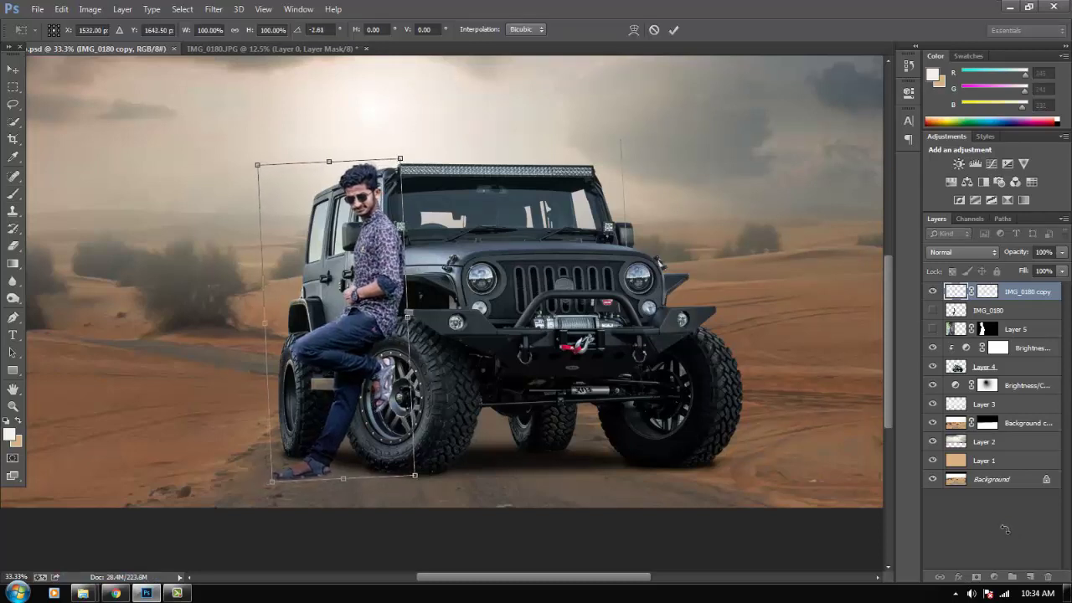
{"action": "key", "text": "b"}
{"action": "key", "text": "Return"}
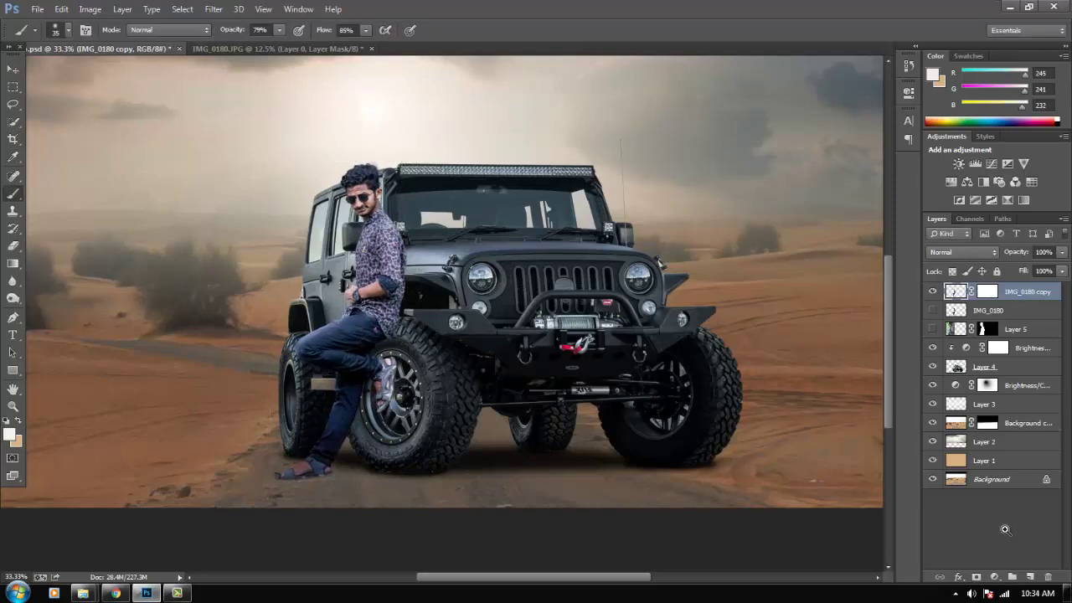
{"action": "key", "text": "ctrl+minus"}
{"action": "key", "text": "ctrl+plus"}
{"action": "key", "text": "ctrl+plus"}
{"action": "key", "text": "ctrl+plus"}
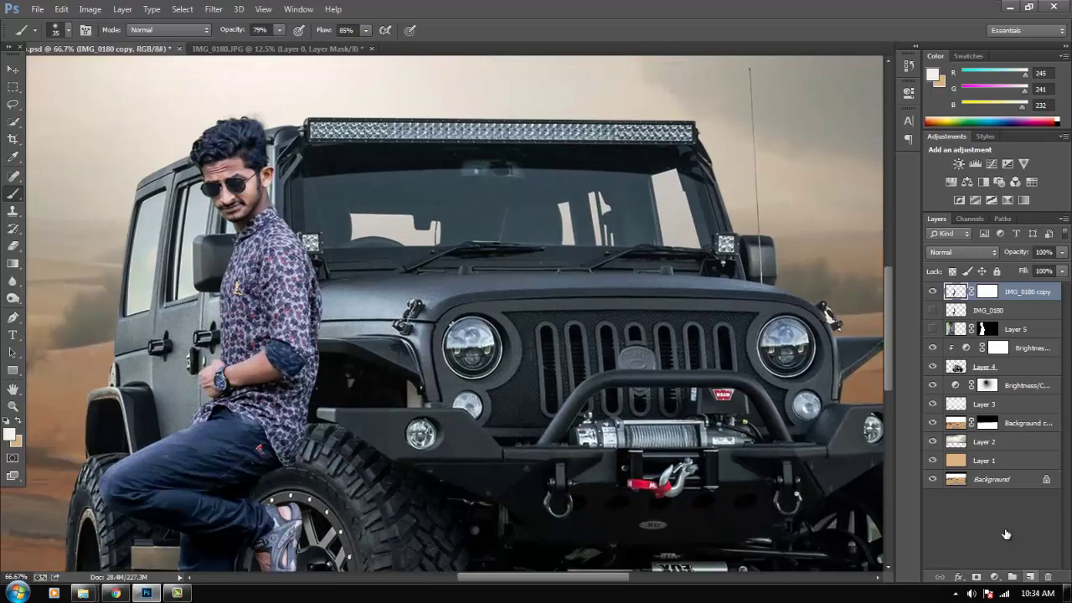
Add a new Layer 6 beneath the man's copy layer and prepare a larger black brush.
{"action": "left_click", "coordinate": [1030, 577]}
{"action": "left_click_drag", "start_coordinate": [1004, 529], "coordinate": [1005, 534]}
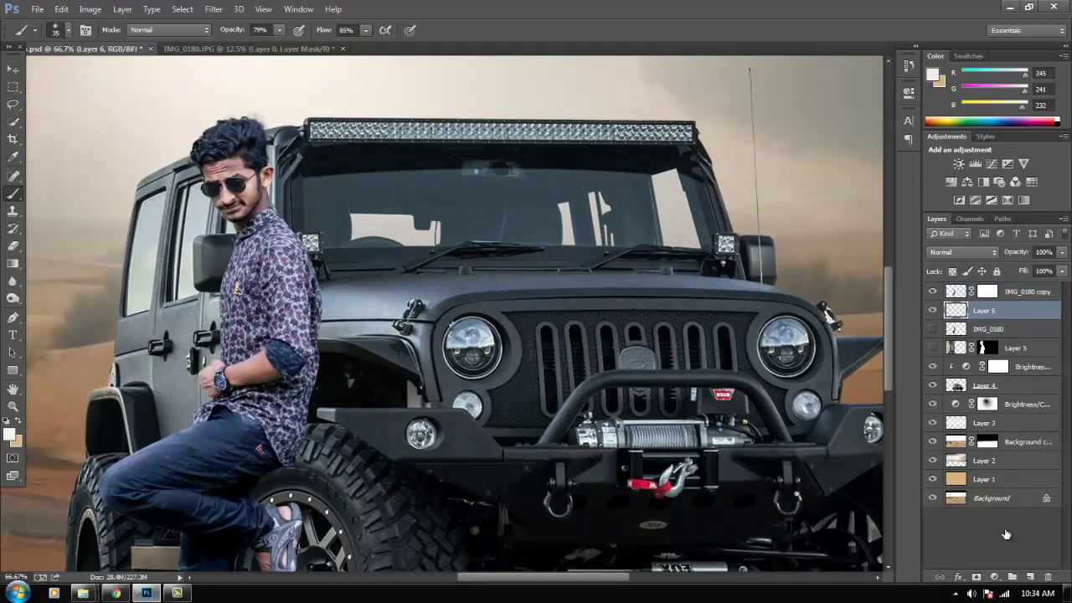
{"action": "key", "text": "bracketright"}
{"action": "key", "text": "bracketright"}
{"action": "key", "text": "bracketright"}
{"action": "key", "text": "d"}
{"action": "key", "text": "x"}
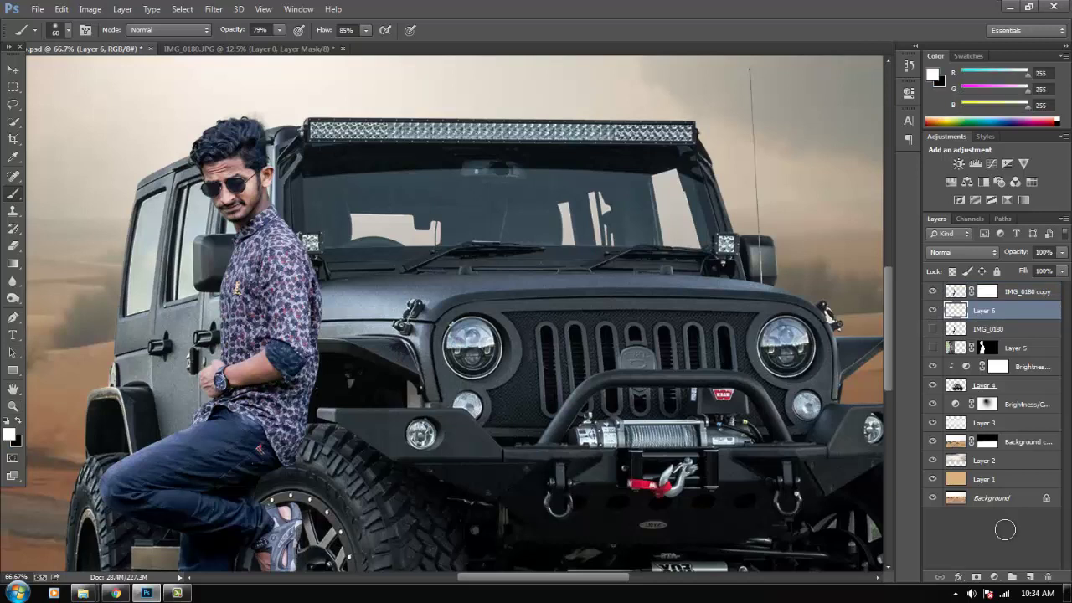
{"action": "key", "text": "x"}
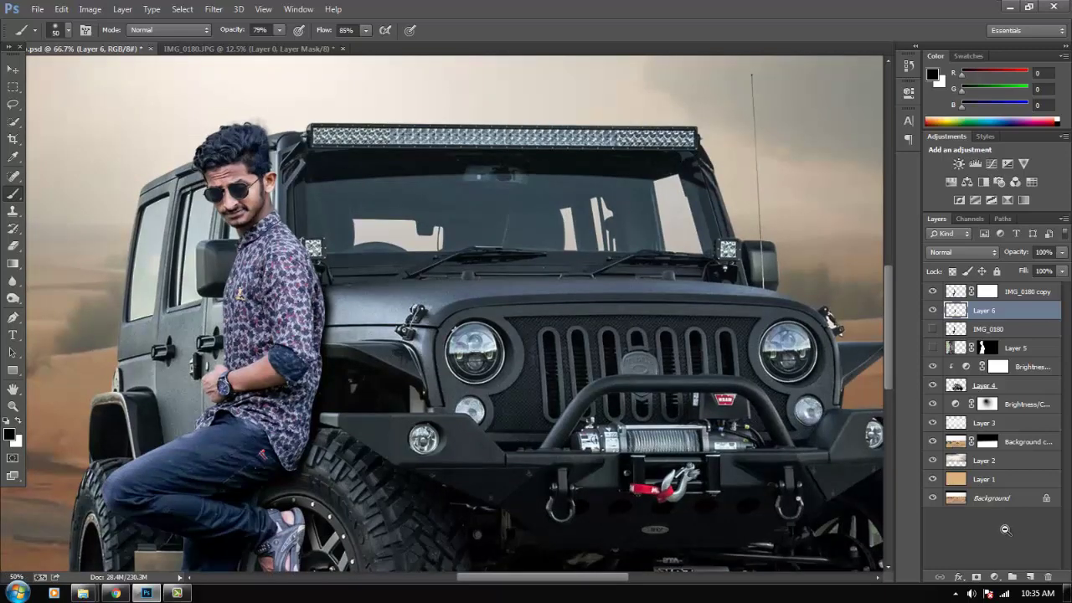
Set Layer 6's opacity to 85% and give it a layer mask.
{"action": "key", "text": "ctrl+minus"}
{"action": "key", "text": "ctrl+minus"}
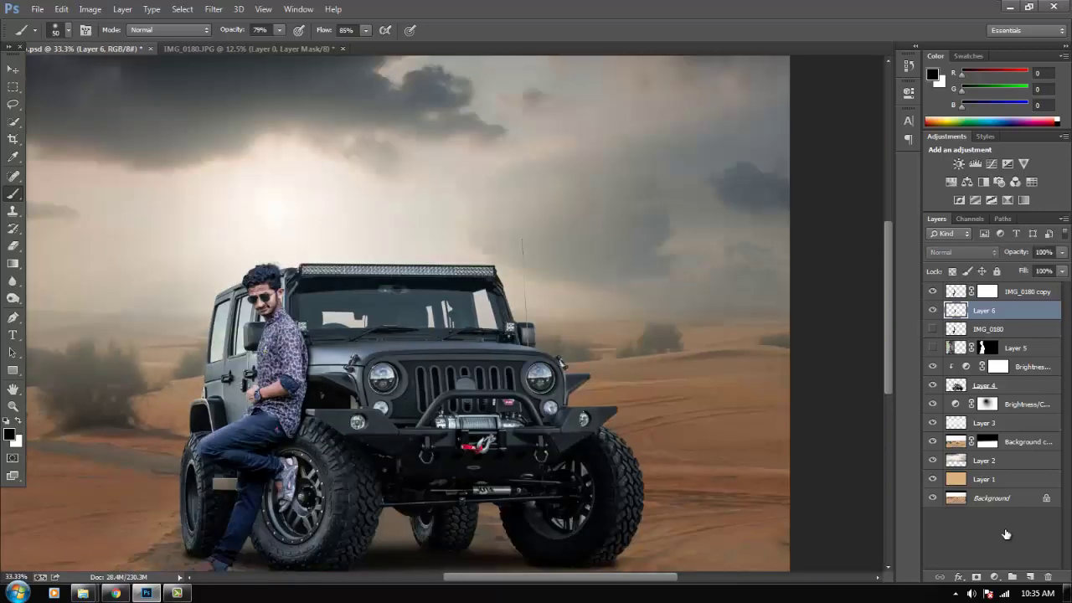
{"action": "key", "text": "ctrl+comma"}
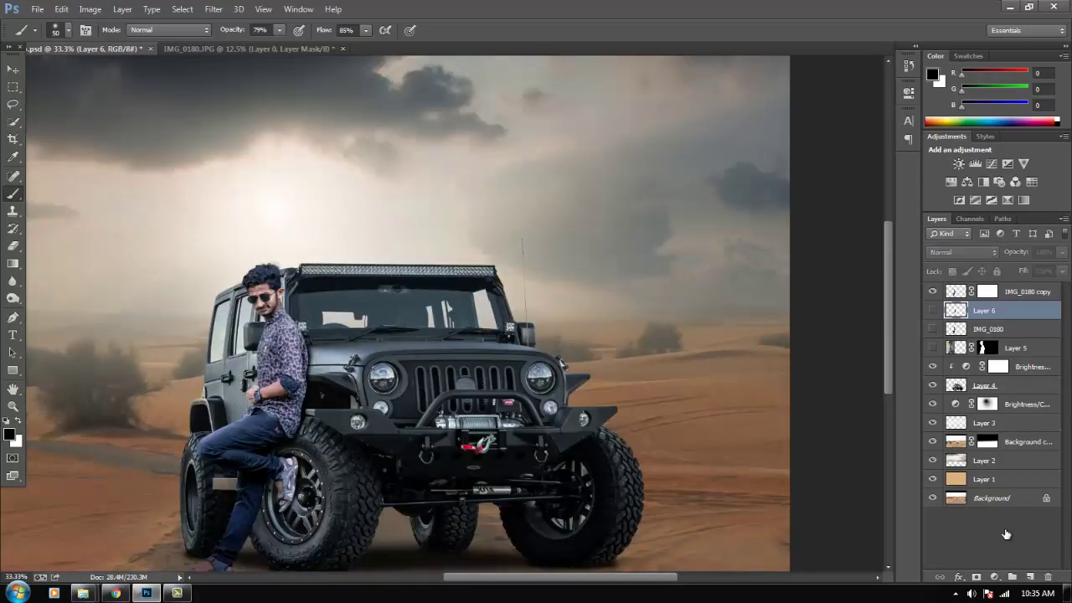
{"action": "key", "text": "ctrl+comma"}
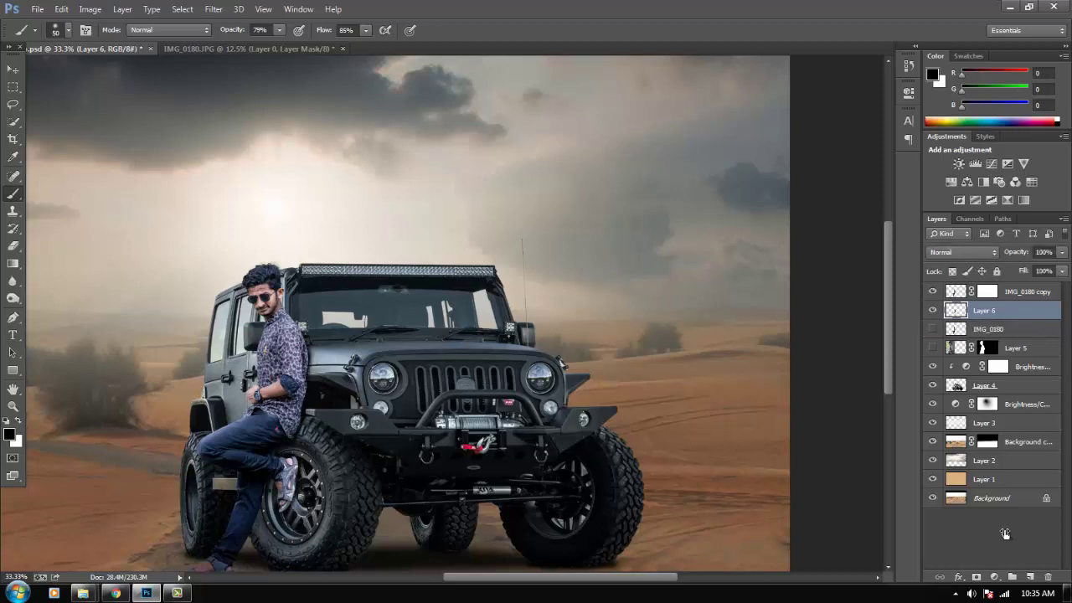
{"action": "type", "text": "80"}
{"action": "key", "text": "Return"}
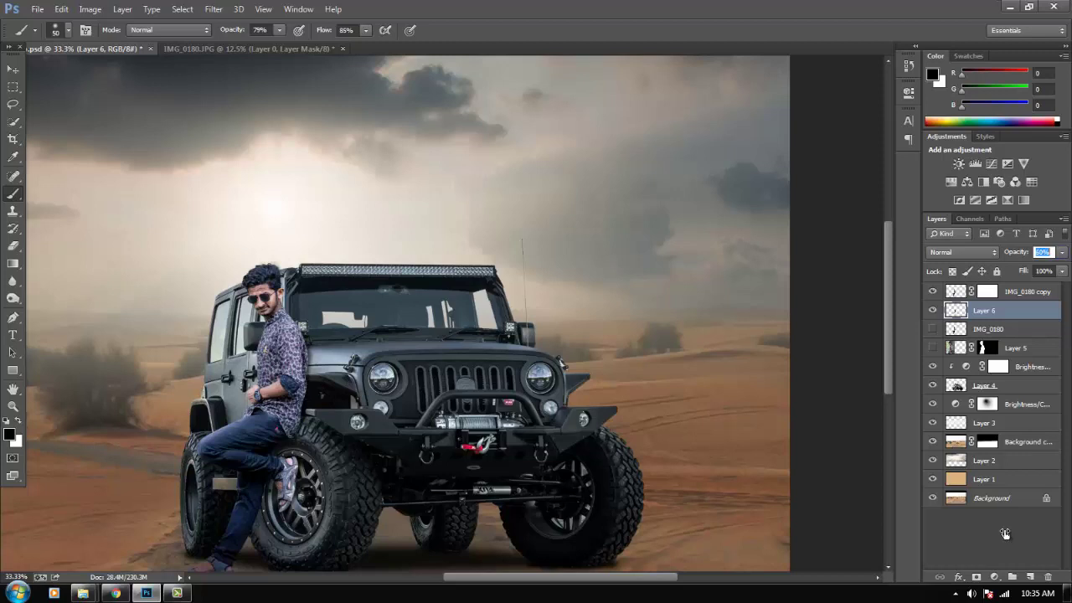
{"action": "type", "text": "35"}
{"action": "type", "text": "85"}
{"action": "key", "text": "Return"}
{"action": "left_click", "coordinate": [976, 577]}
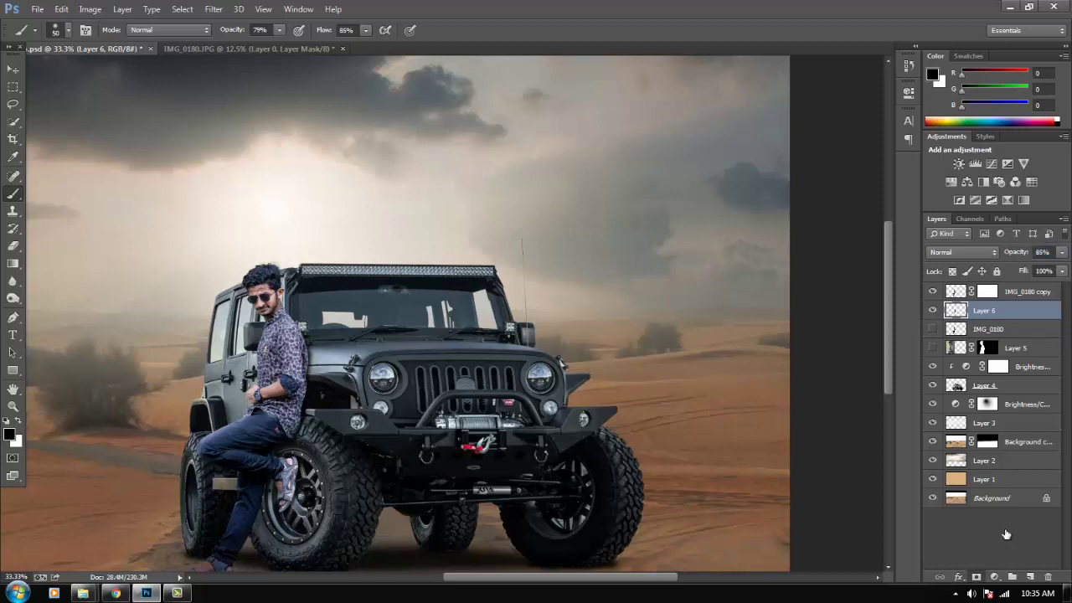
{"action": "key", "text": "x"}
{"action": "key", "text": "ctrl+plus"}
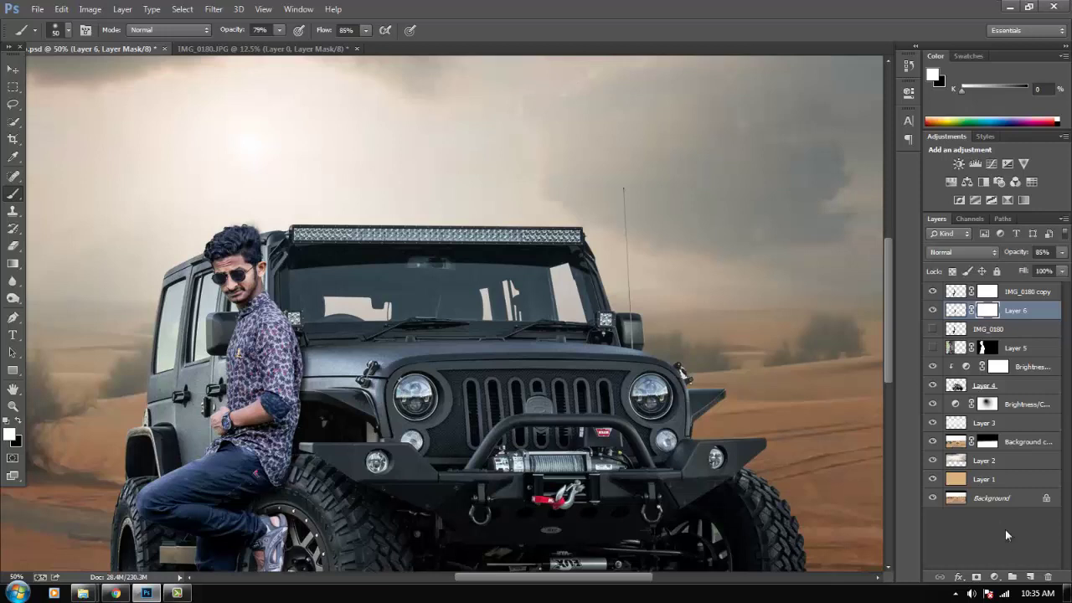
Save the composite and select the man's copy layer above Layer 6.
{"action": "key", "text": "x"}
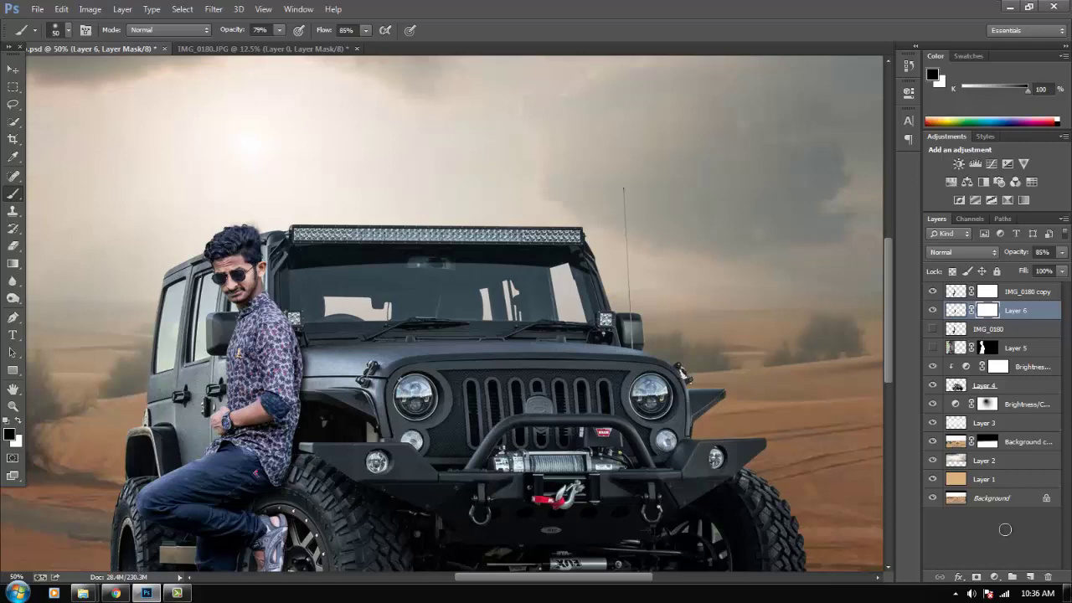
{"action": "key", "text": "ctrl+minus"}
{"action": "key", "text": "ctrl+minus"}
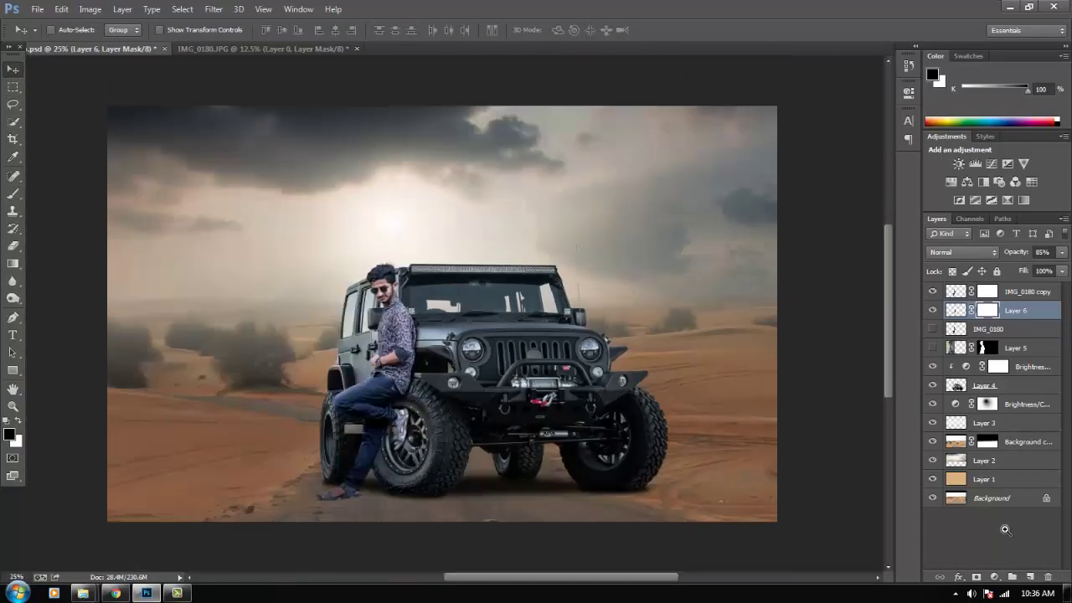
{"action": "key", "text": "ctrl+s"}
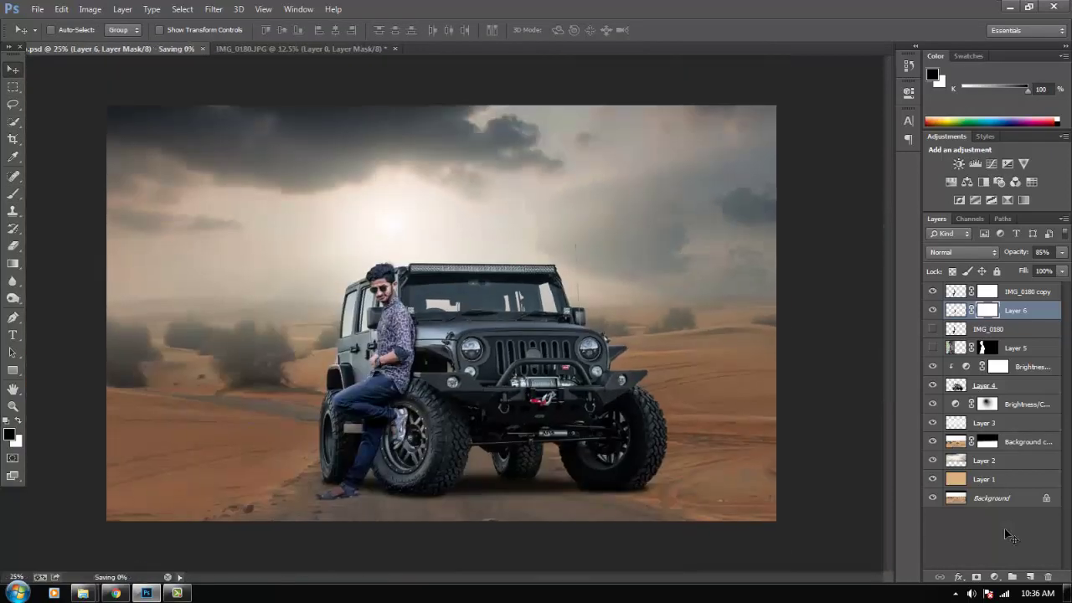
{"action": "key", "text": "ctrl+plus"}
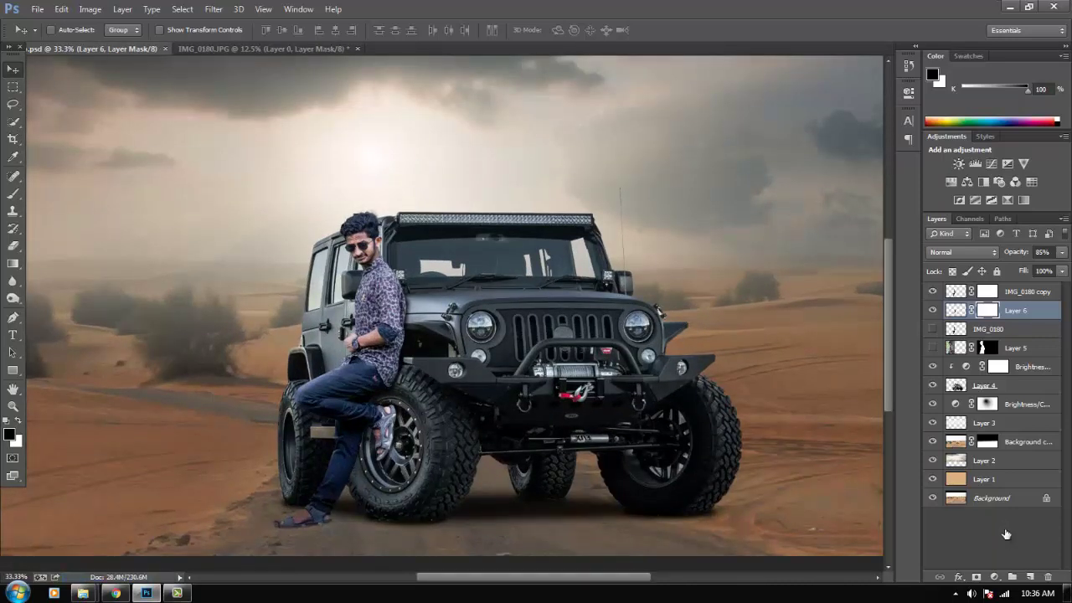
{"action": "key", "text": "alt+bracketright"}
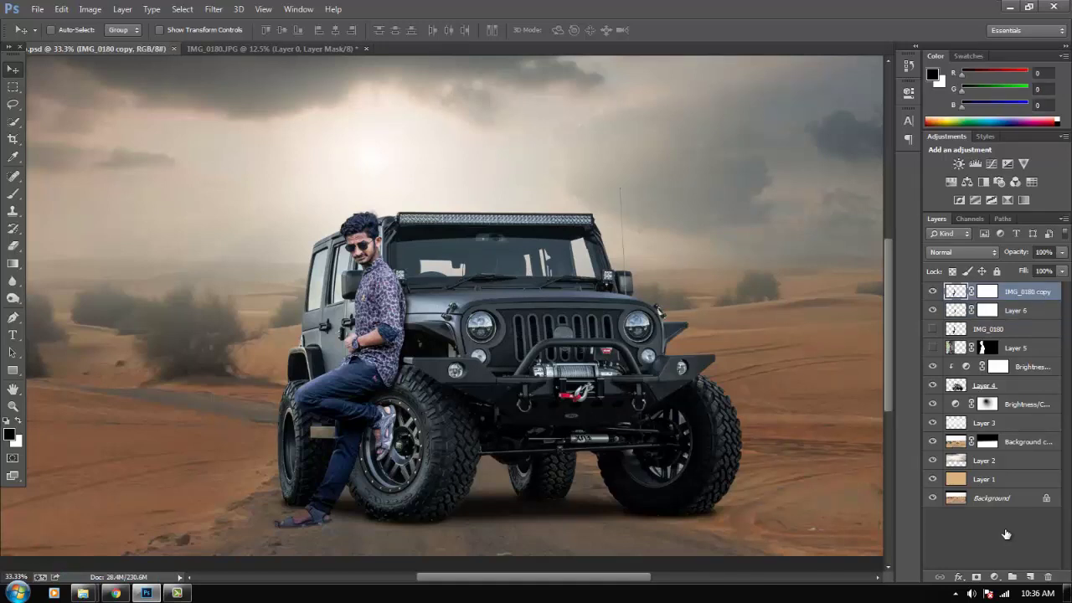
Apply the man's layer mask, duplicate the layer, fill the copy black, and move it beneath him.
{"action": "key", "text": "ctrl+backslash"}
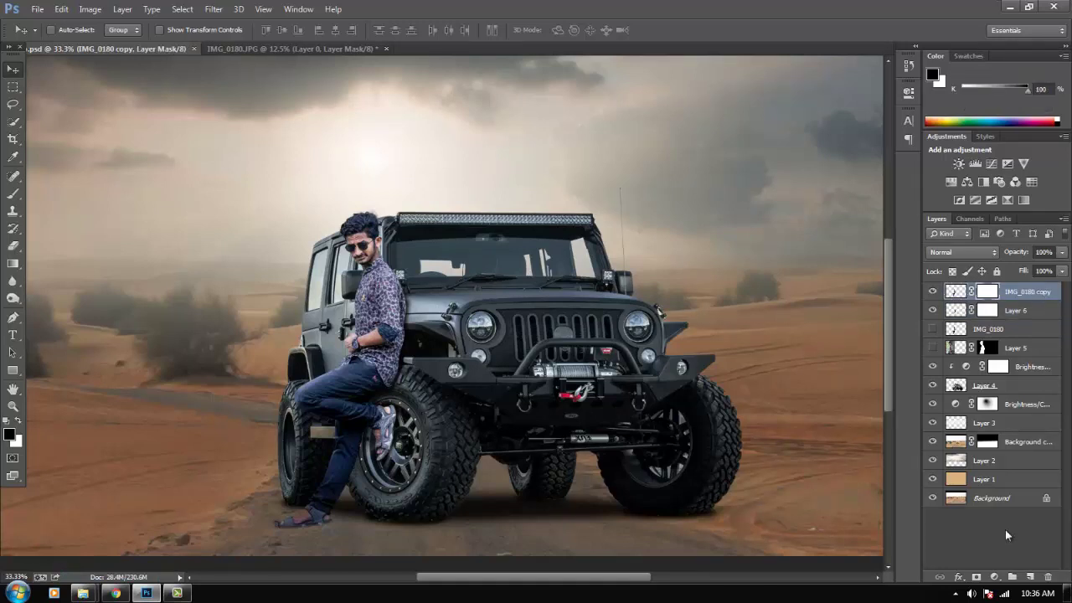
{"action": "right_click", "coordinate": [987, 292]}
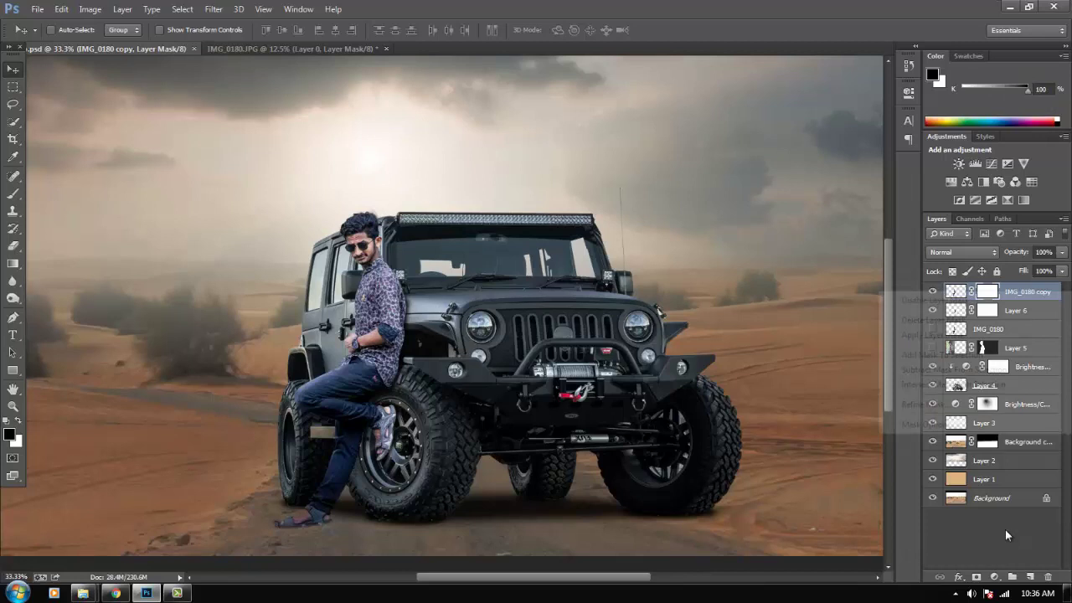
{"action": "left_click", "coordinate": [921, 335]}
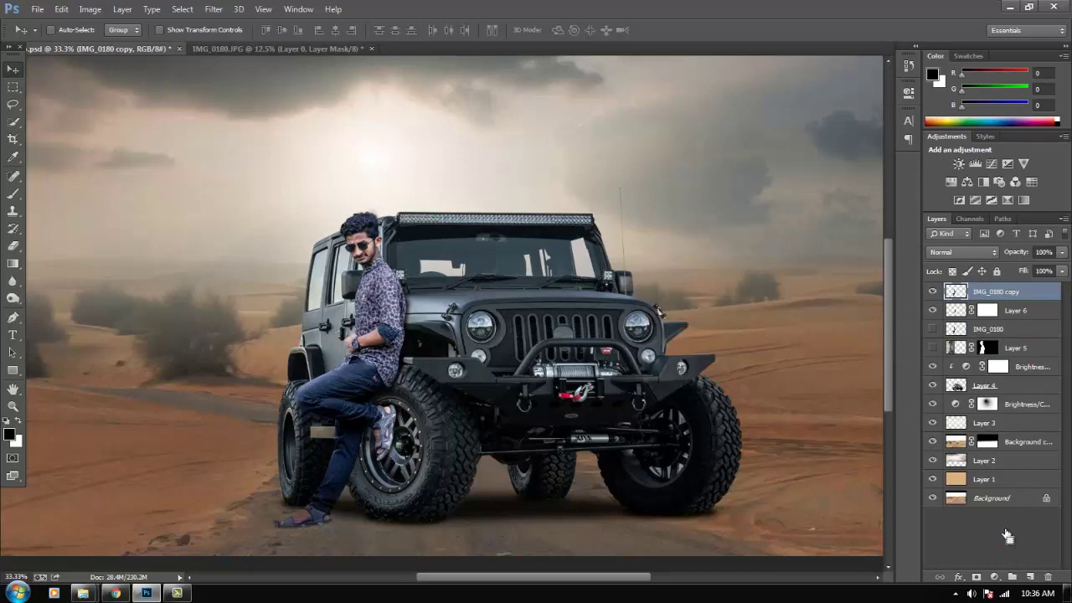
{"action": "key", "text": "ctrl+j"}
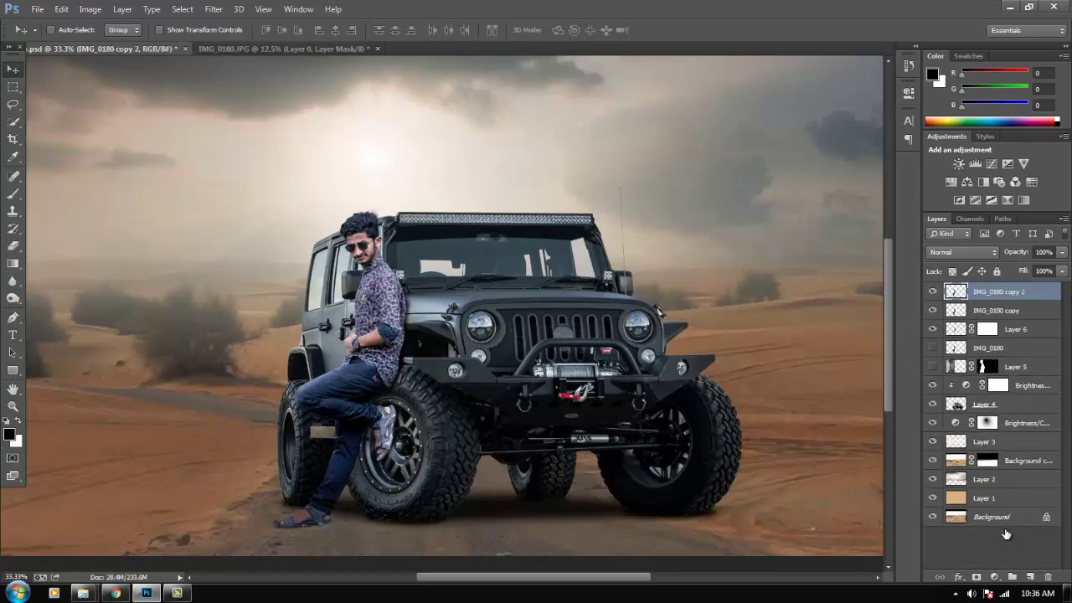
{"action": "left_click", "coordinate": [955, 291], "text": "ctrl"}
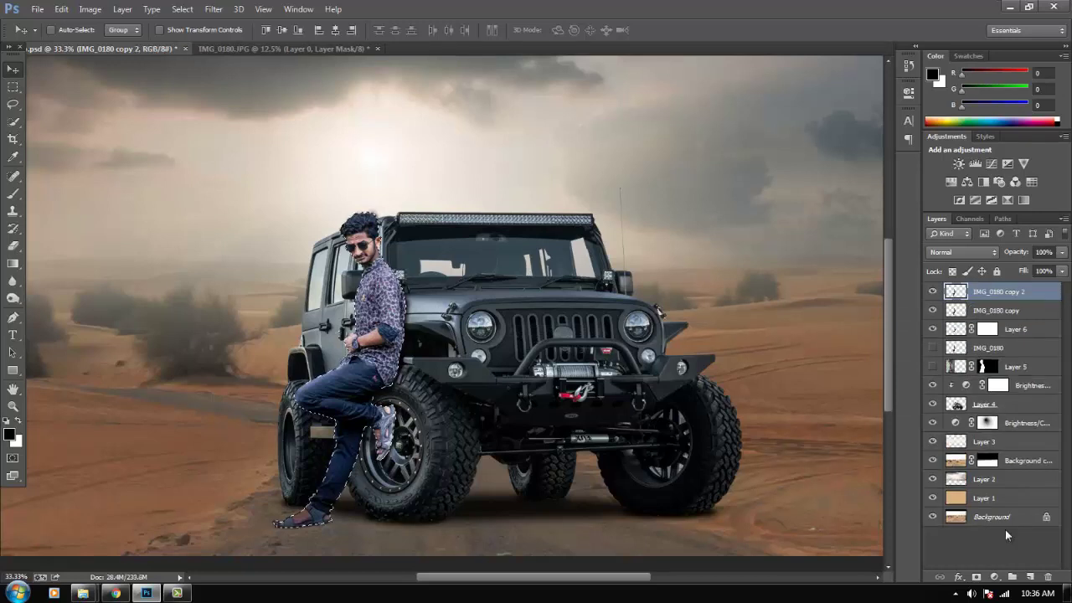
{"action": "key", "text": "x"}
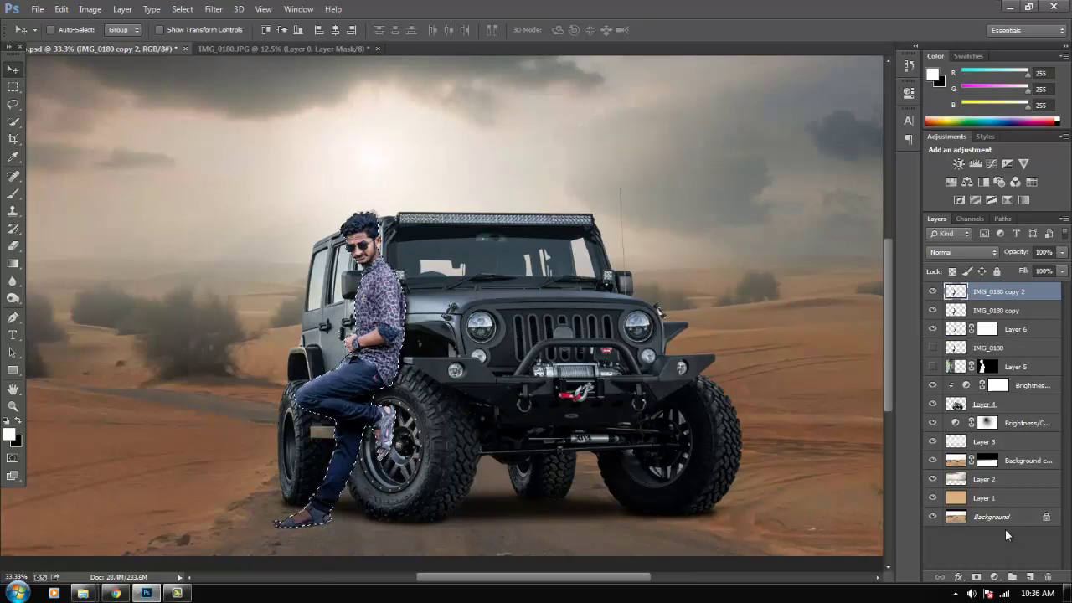
{"action": "key", "text": "ctrl+BackSpace"}
{"action": "key", "text": "ctrl+d"}
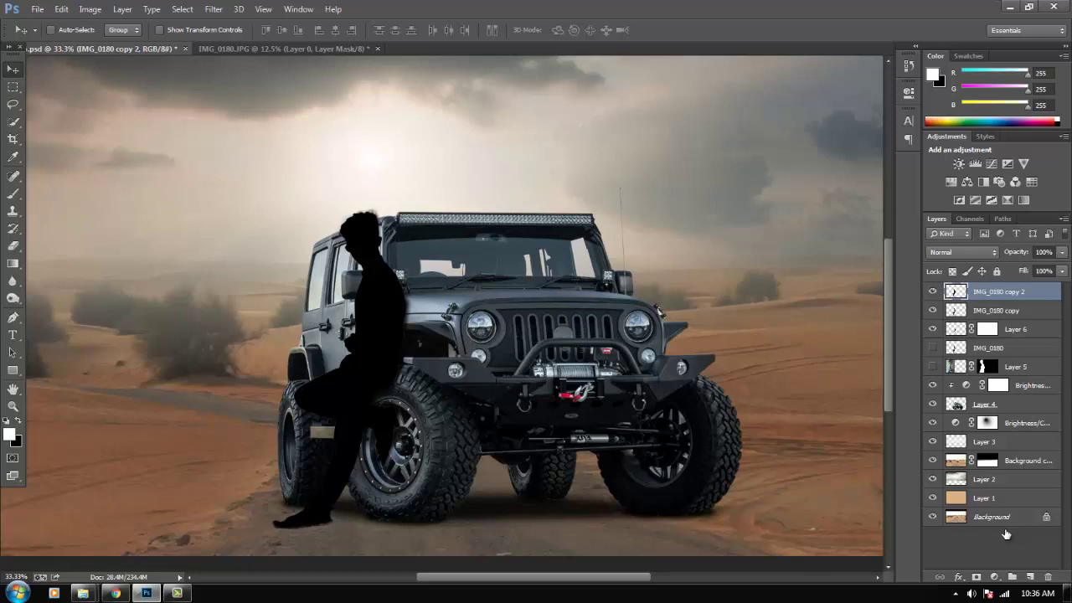
{"action": "key", "text": "ctrl+bracketleft"}
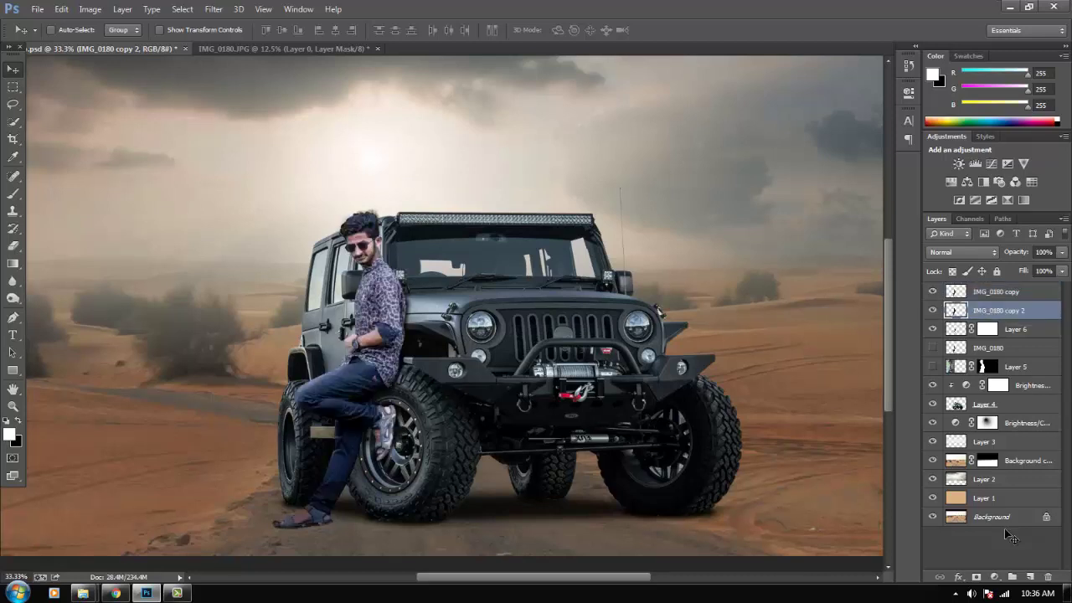
Skew the black silhouette into a shadow across the jeep and lower its opacity.
{"action": "key", "text": "ctrl+t"}
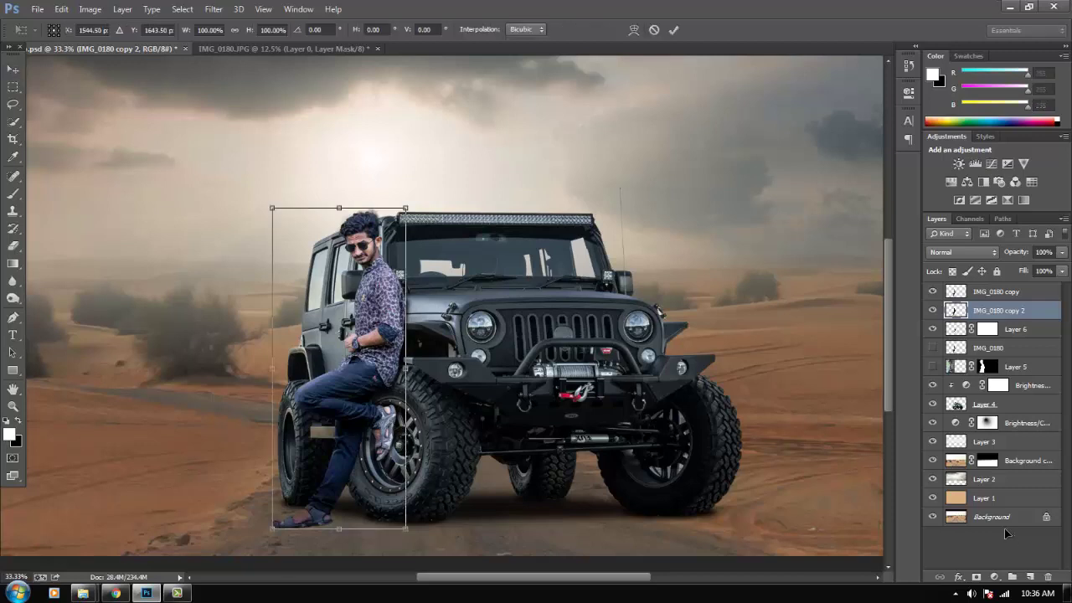
{"action": "left_click_drag", "start_coordinate": [380, 259], "coordinate": [393, 265]}
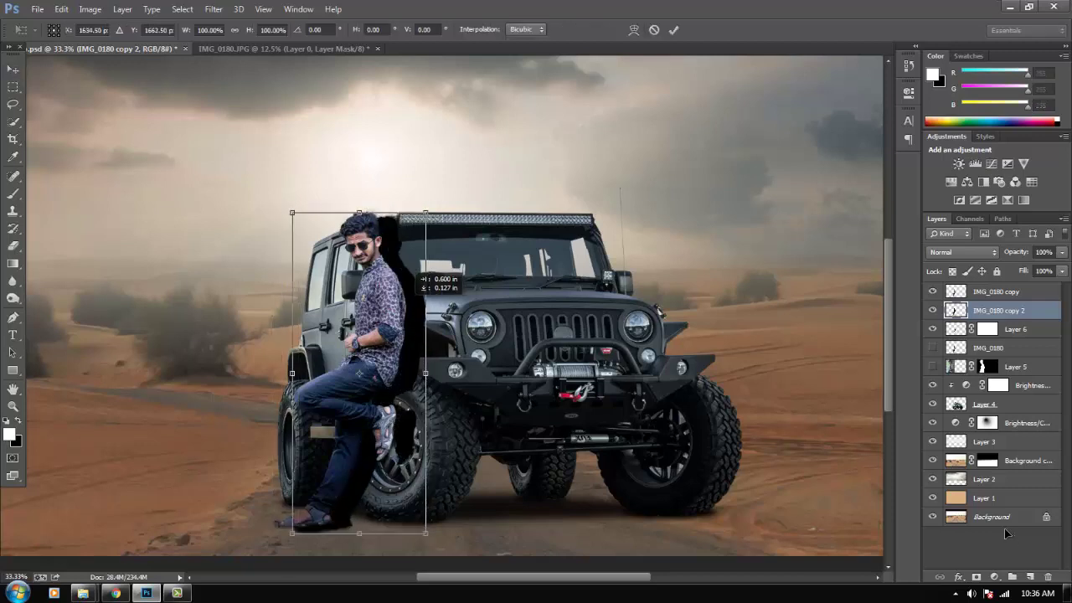
{"action": "key", "text": "Left"}
{"action": "key", "text": "Left"}
{"action": "key", "text": "Left"}
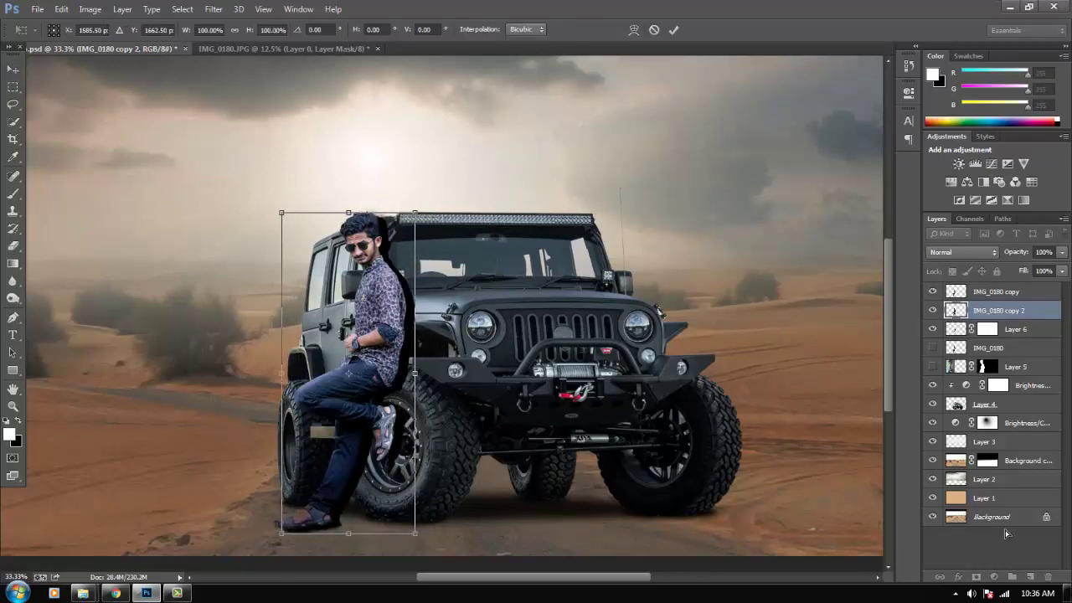
{"action": "left_click_drag", "start_coordinate": [414, 212], "coordinate": [513, 239]}
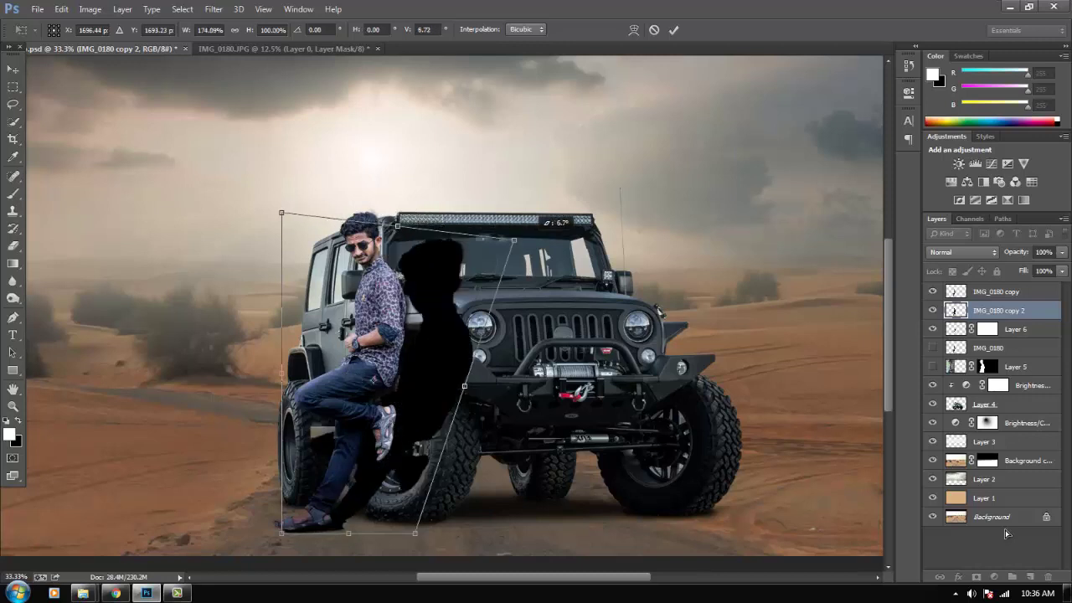
{"action": "mouse_move", "coordinate": [514, 239]}
{"action": "left_mouse_down"}
{"action": "mouse_move", "coordinate": [462, 213]}
{"action": "mouse_move", "coordinate": [489, 283]}
{"action": "left_mouse_up"}
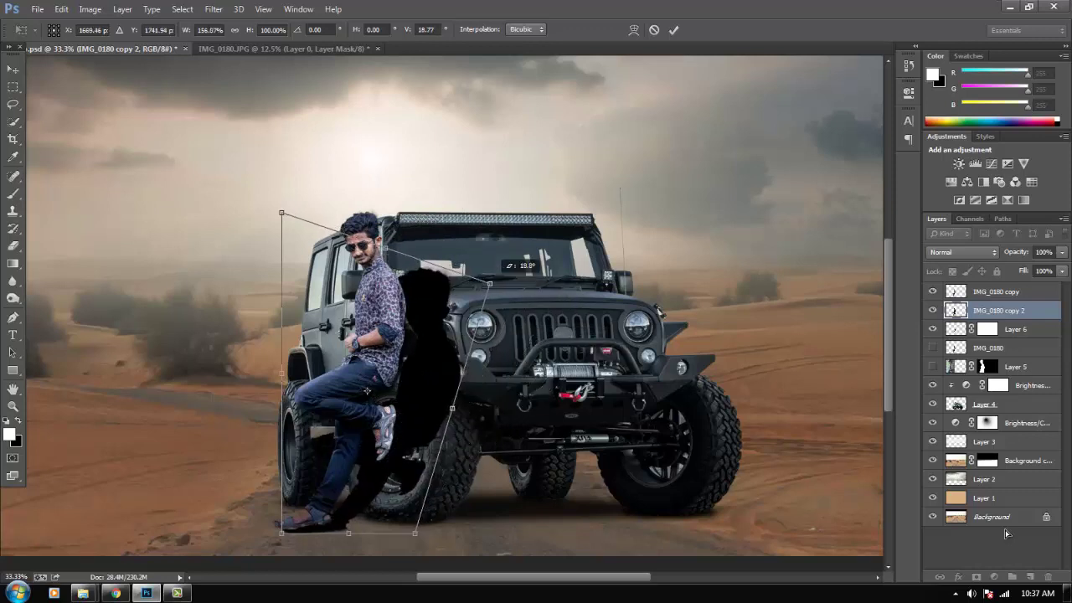
{"action": "key", "text": "Return"}
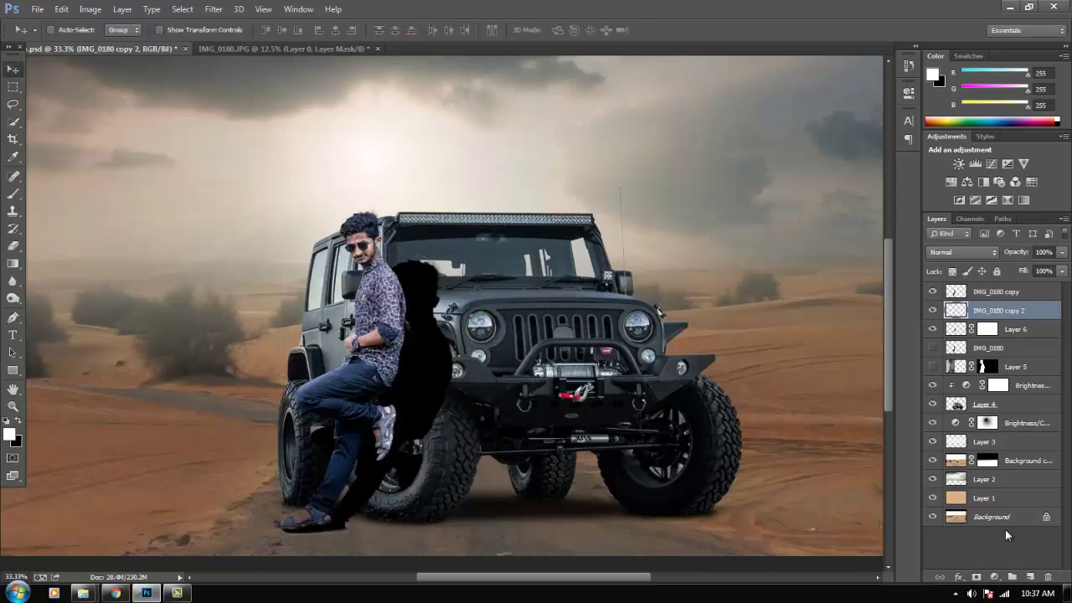
{"action": "key", "text": "4"}
{"action": "key", "text": "4"}
{"action": "type", "text": "23"}
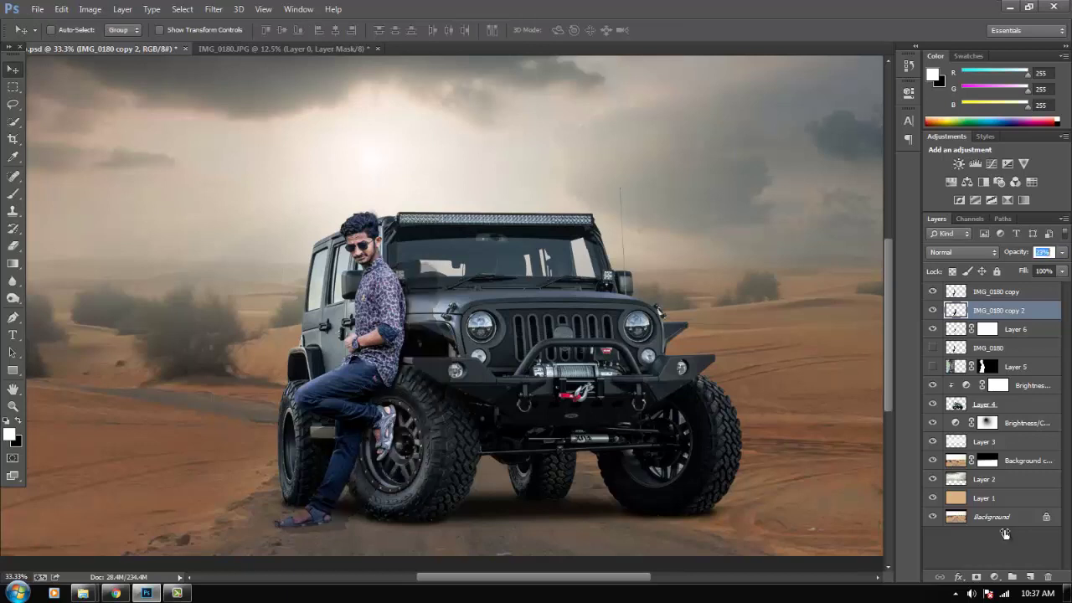
{"action": "key", "text": "ctrl+t"}
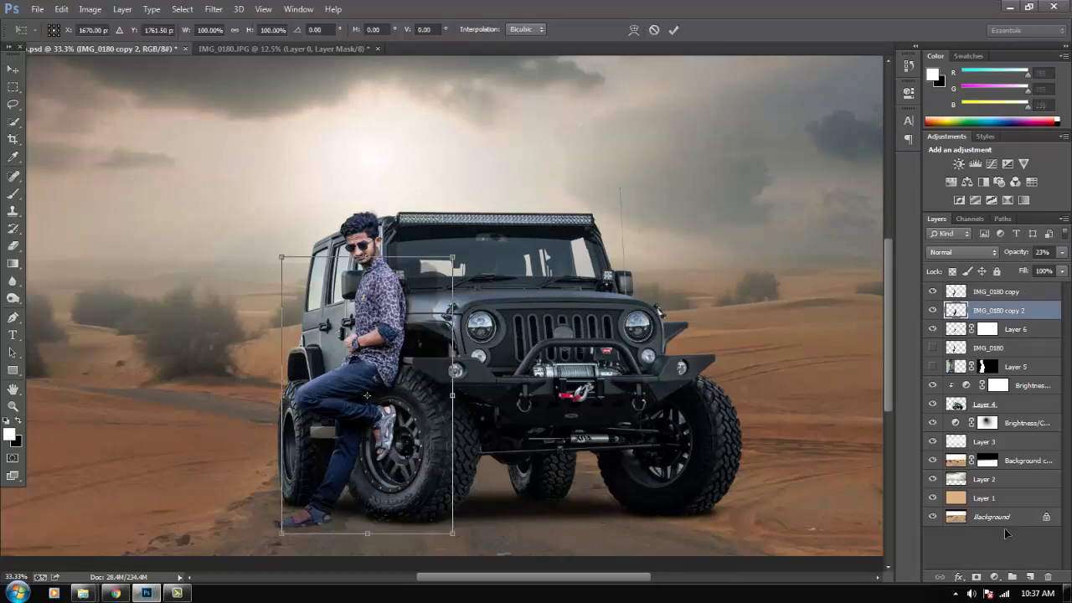
{"action": "left_click_drag", "start_coordinate": [452, 258], "coordinate": [431, 208]}
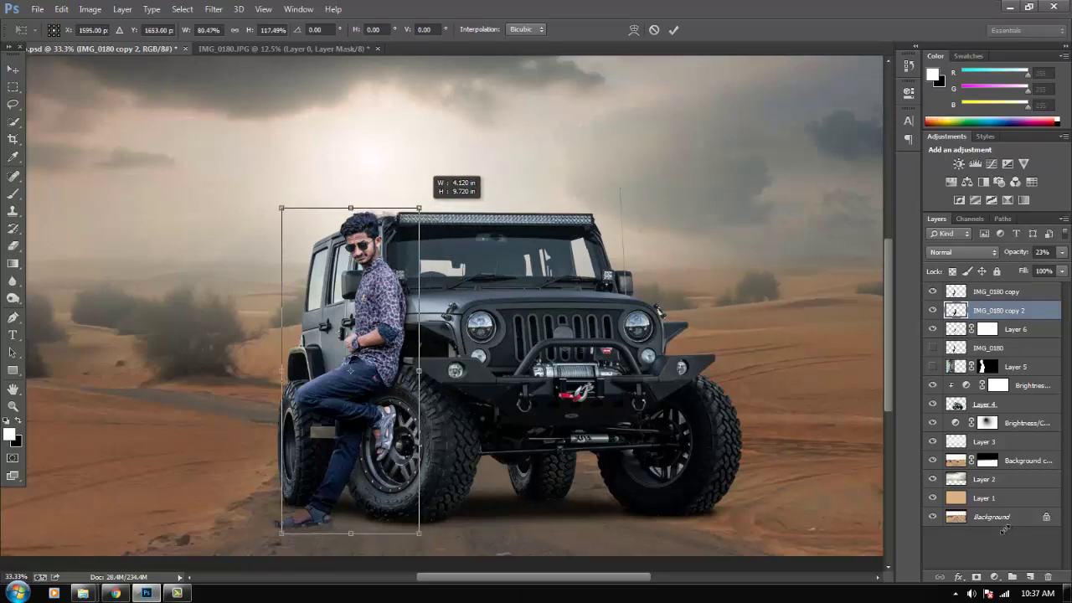
{"action": "key", "text": "Return"}
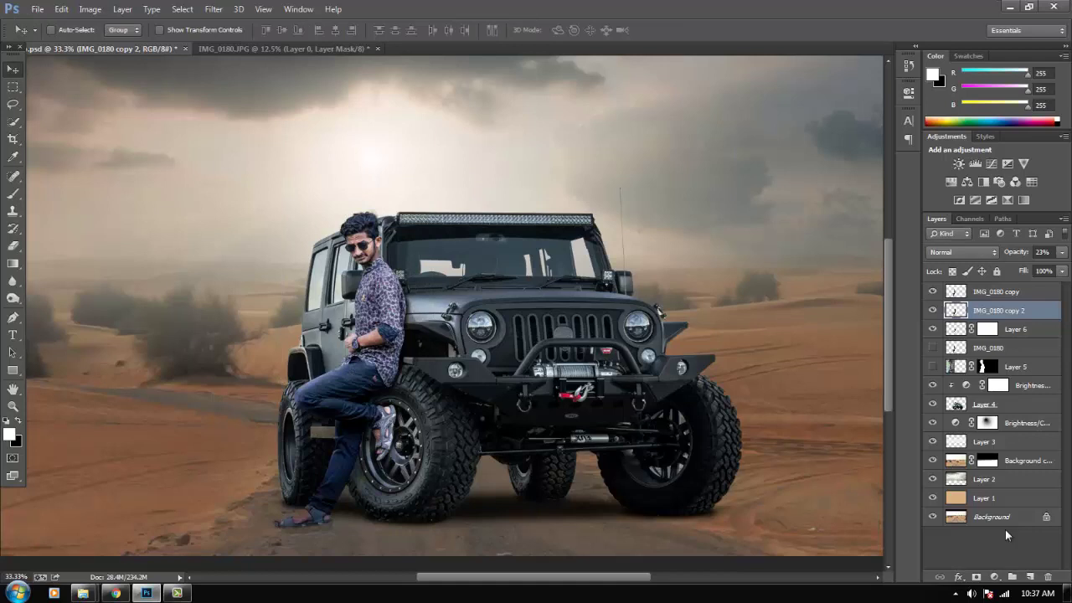
Navigate to the Blur filters in the Filter menu for the shadow.
{"action": "key", "text": "alt+t"}
{"action": "key", "text": "b"}
{"action": "key", "text": "Right"}
{"action": "key", "text": "Down"}
{"action": "key", "text": "Down"}
Apply a 10 px Gaussian Blur to the shadow and set its opacity to 32%.
{"action": "key", "text": "Down"}
{"action": "key", "text": "Down"}
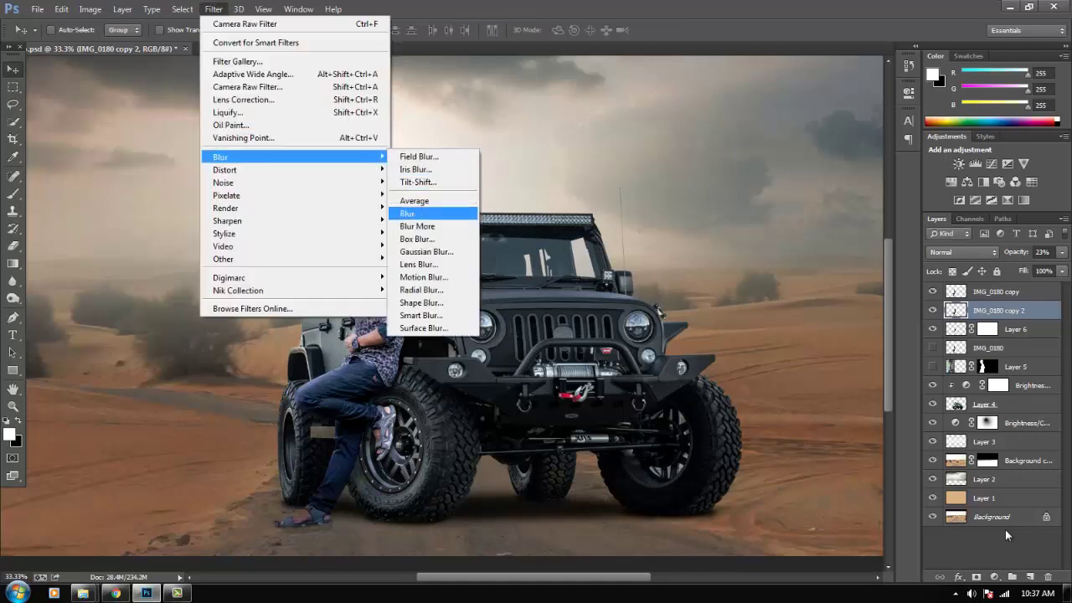
{"action": "key", "text": "Down"}
{"action": "key", "text": "Down"}
{"action": "key", "text": "Down"}
{"action": "key", "text": "Return"}
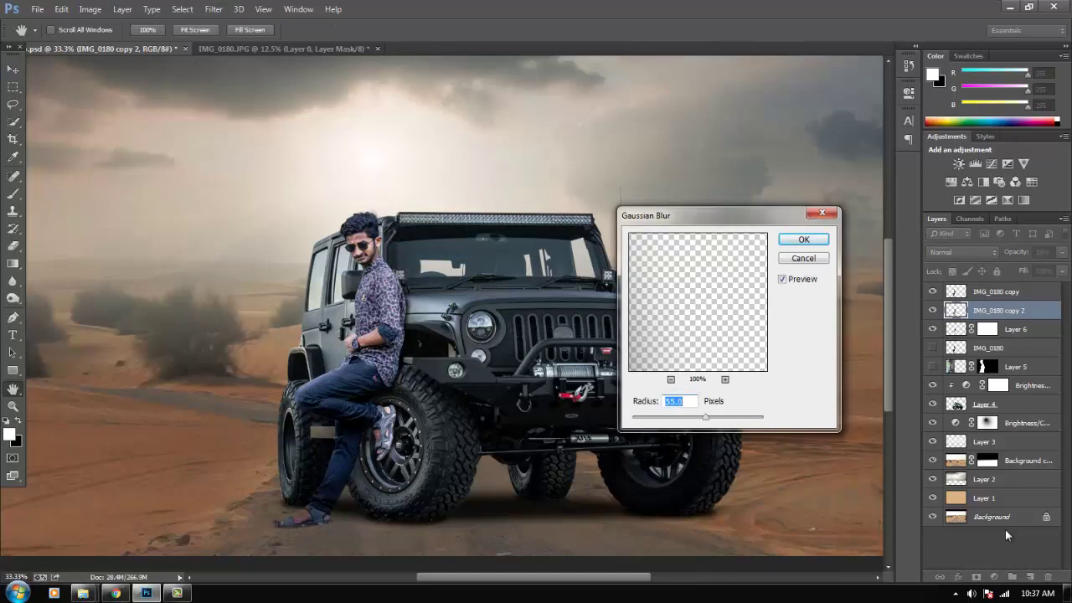
{"action": "type", "text": "10"}
{"action": "key", "text": "Return"}
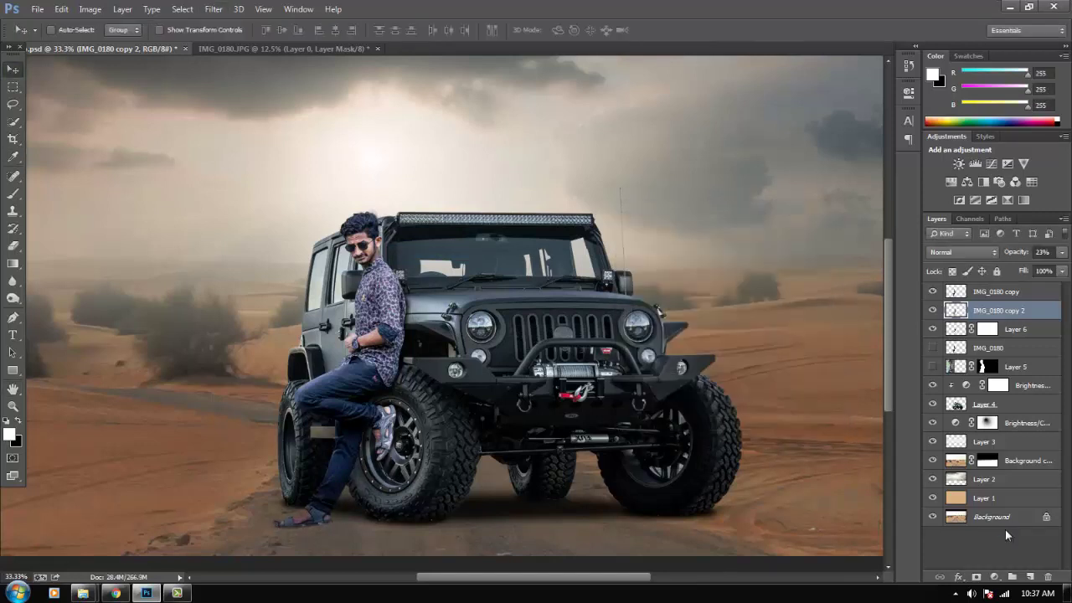
{"action": "key", "text": "3"}
{"action": "key", "text": "2"}
{"action": "key", "text": "Return"}
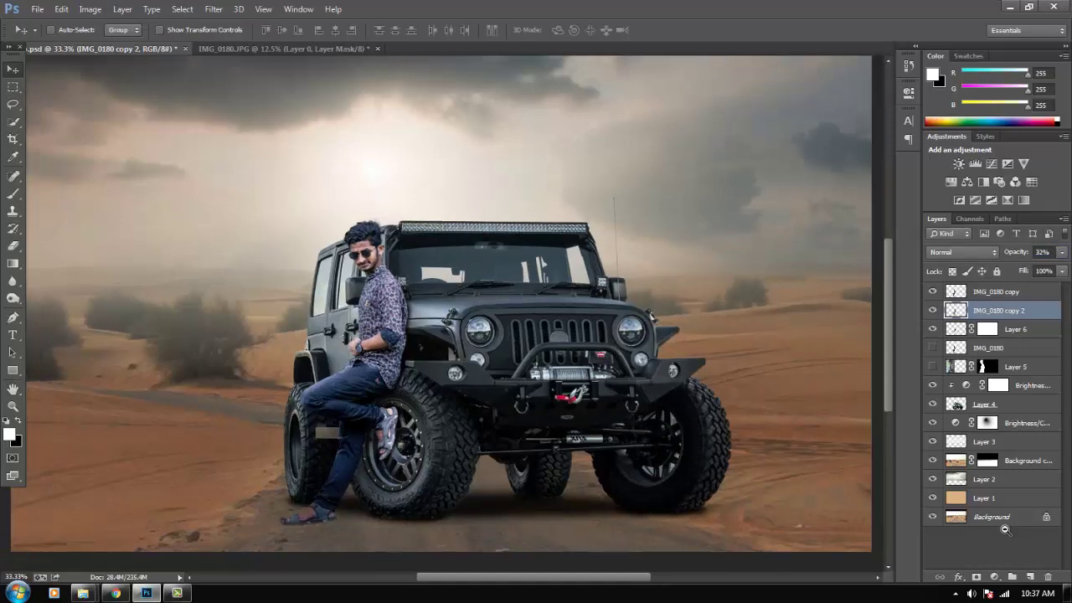
Save the document and add an empty Layer 7 for the ground shadow.
{"action": "key", "text": "ctrl+minus"}
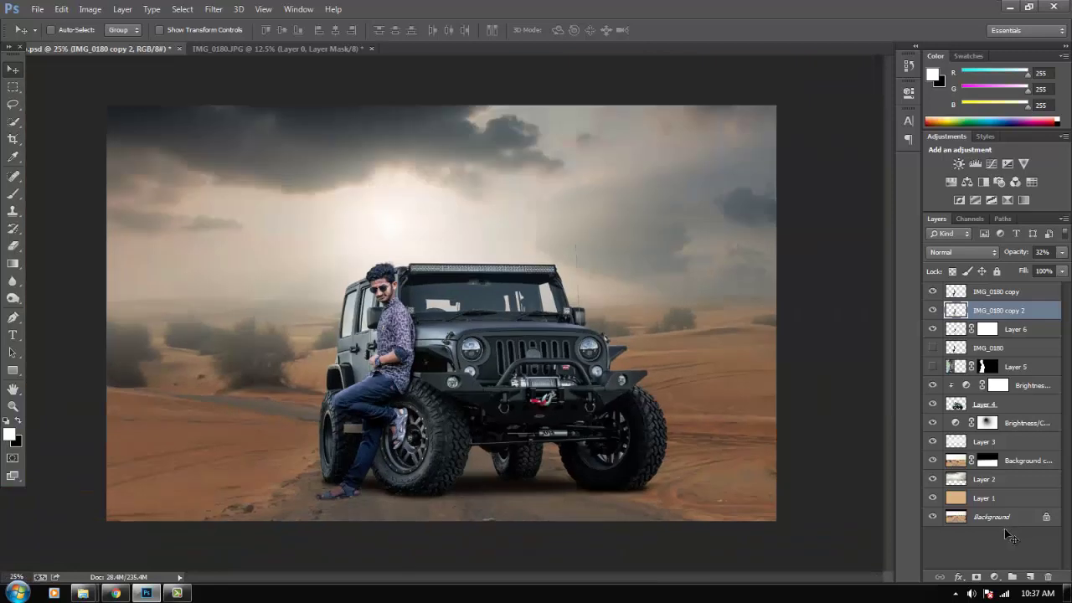
{"action": "key", "text": "ctrl+s"}
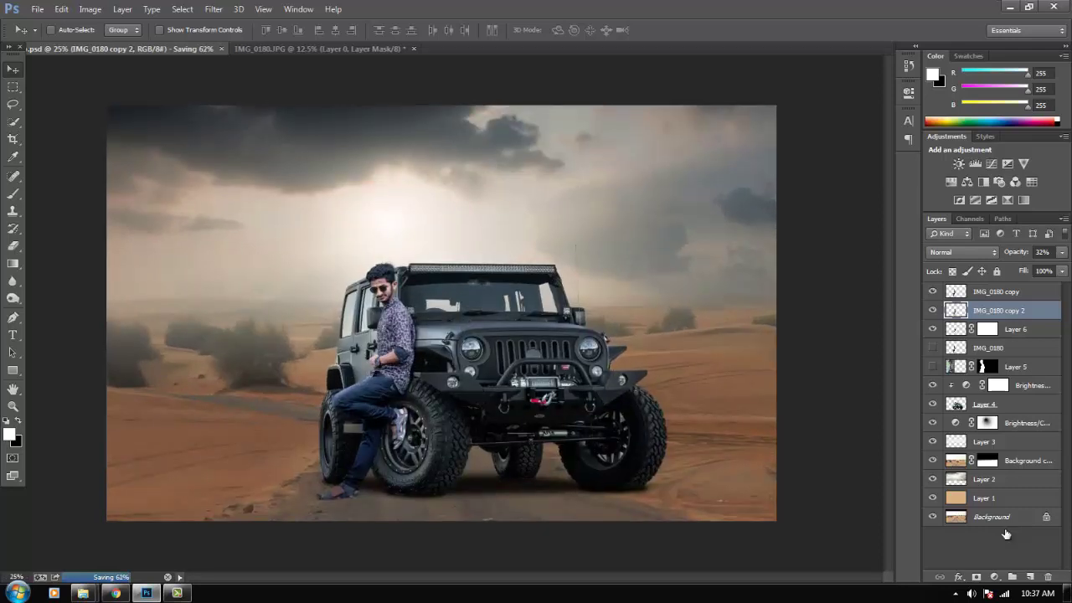
{"action": "key", "text": "ctrl+shift+alt+n"}
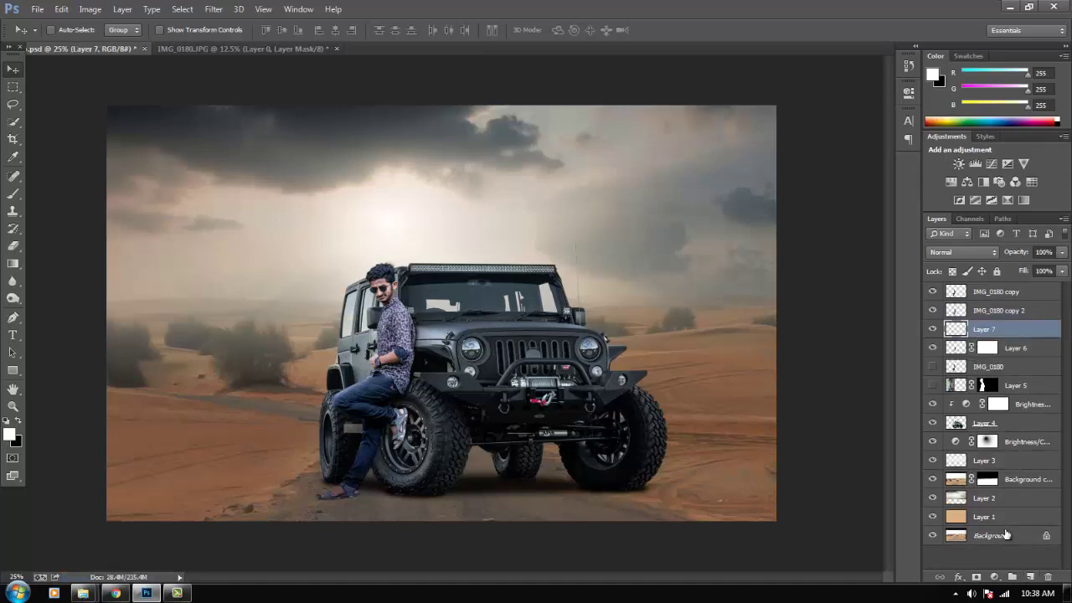
Paint a soft black shadow with a 600 px brush under the jeep and the man's feet.
{"action": "key", "text": "b"}
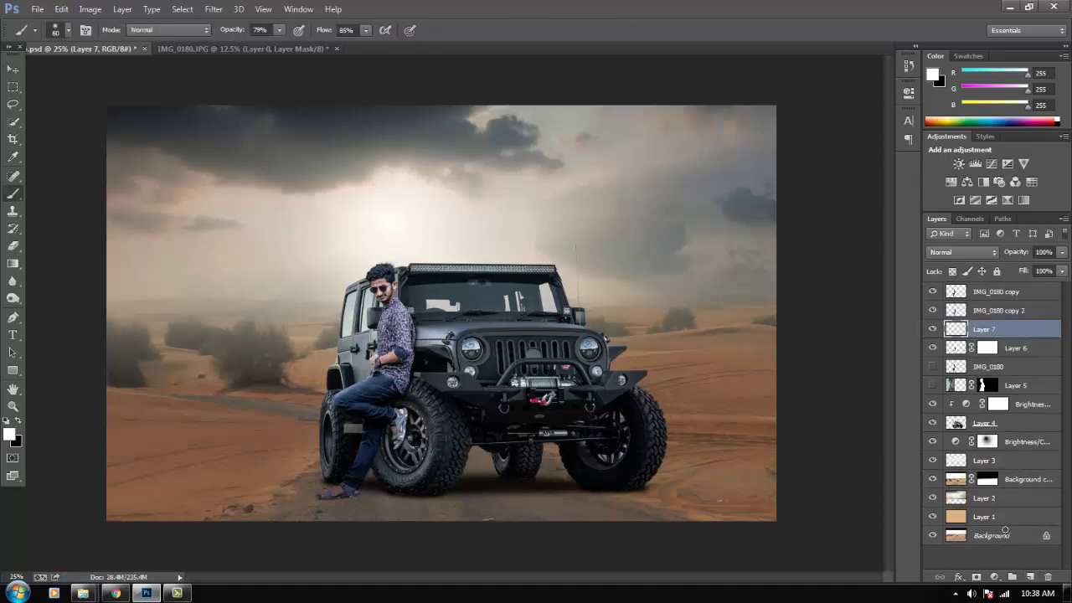
{"action": "key", "text": "bracketright"}
{"action": "key", "text": "bracketright"}
{"action": "key", "text": "bracketright"}
{"action": "left_click", "coordinate": [348, 489]}
{"action": "left_click", "coordinate": [402, 494]}
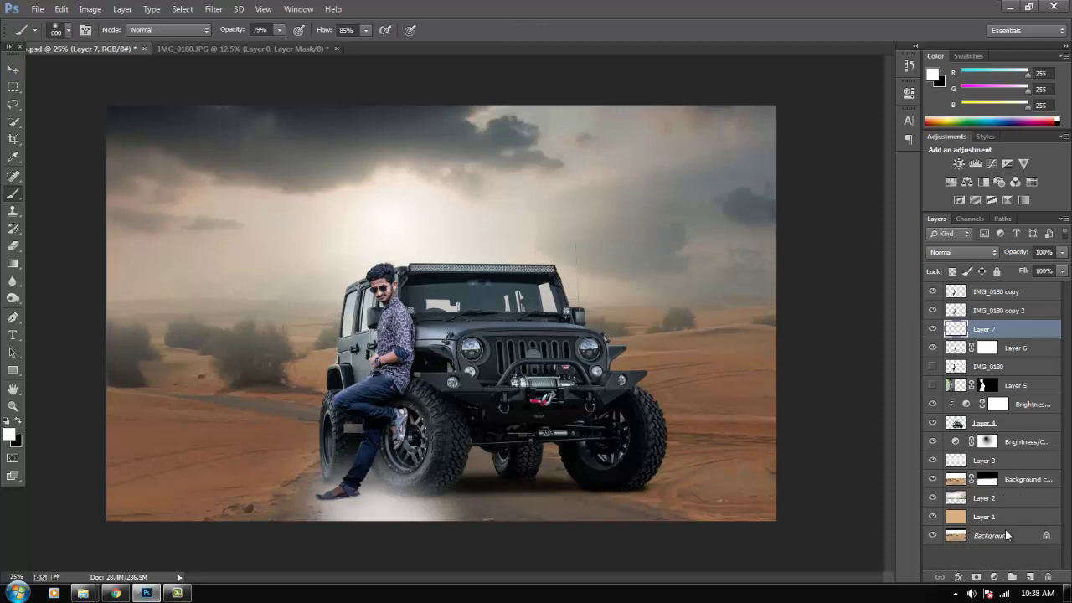
{"action": "key", "text": "ctrl+z"}
{"action": "key", "text": "x"}
{"action": "left_click", "coordinate": [378, 504]}
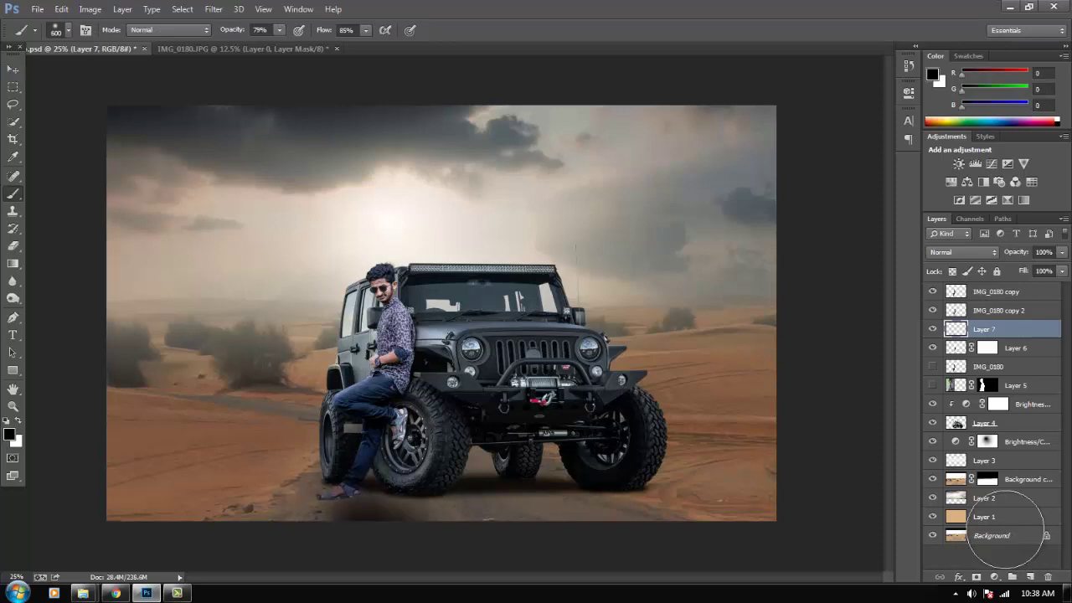
{"action": "left_click_drag", "start_coordinate": [468, 505], "coordinate": [670, 505]}
{"action": "left_click_drag", "start_coordinate": [521, 508], "coordinate": [390, 507]}
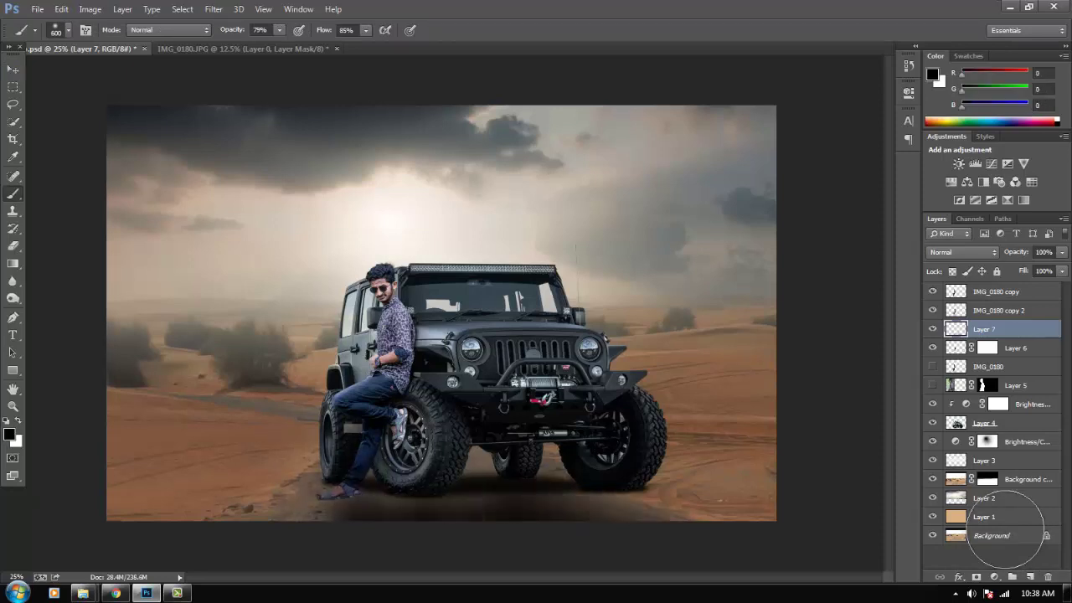
{"action": "left_click_drag", "start_coordinate": [592, 503], "coordinate": [715, 502]}
{"action": "left_click_drag", "start_coordinate": [368, 506], "coordinate": [636, 506]}
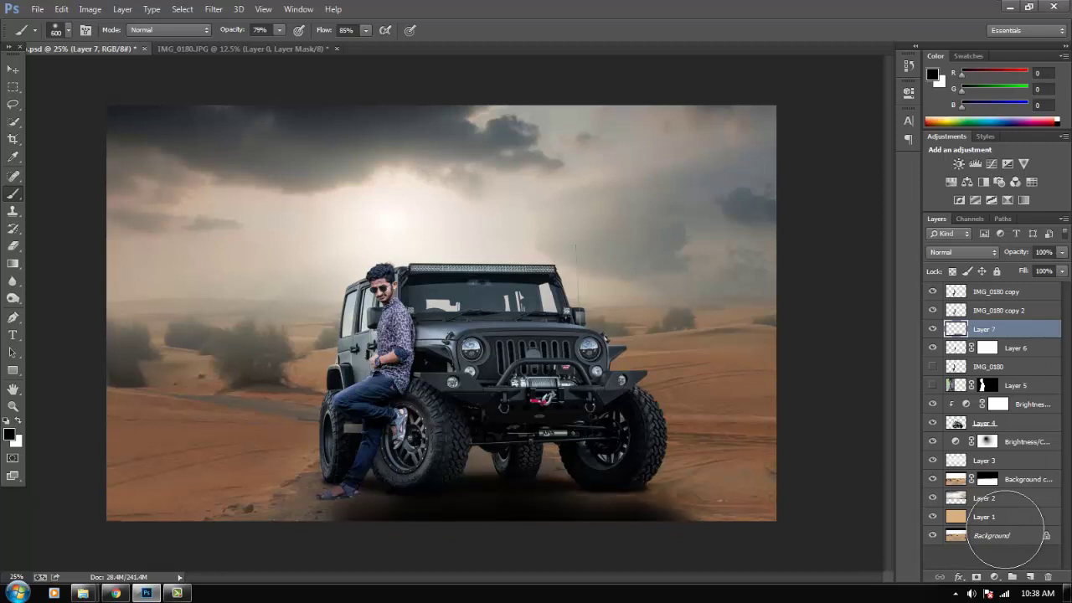
{"action": "left_click_drag", "start_coordinate": [410, 502], "coordinate": [344, 505]}
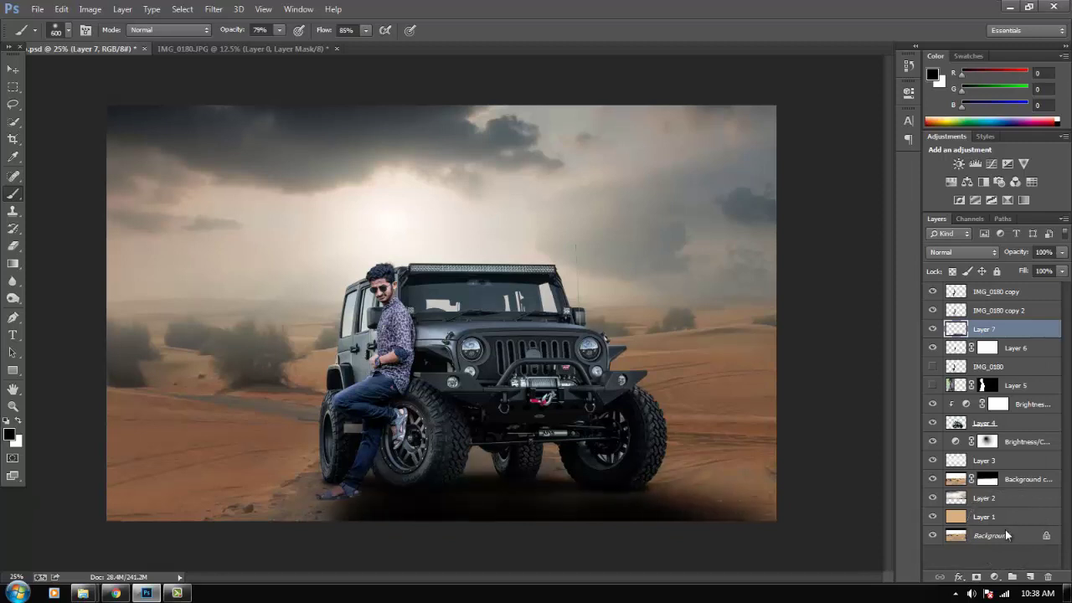
Gaussian-blur the ground shadow and set Layer 7's opacity to 41%.
{"action": "key", "text": "4"}
{"action": "key", "text": "7"}
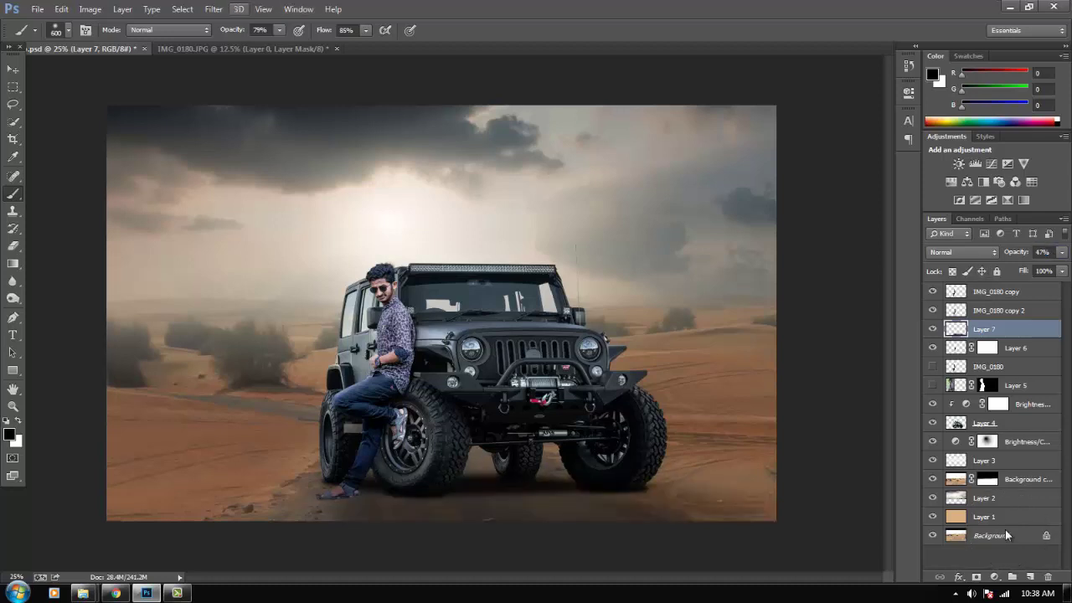
{"action": "left_click", "coordinate": [213, 8]}
{"action": "left_click", "coordinate": [427, 251]}
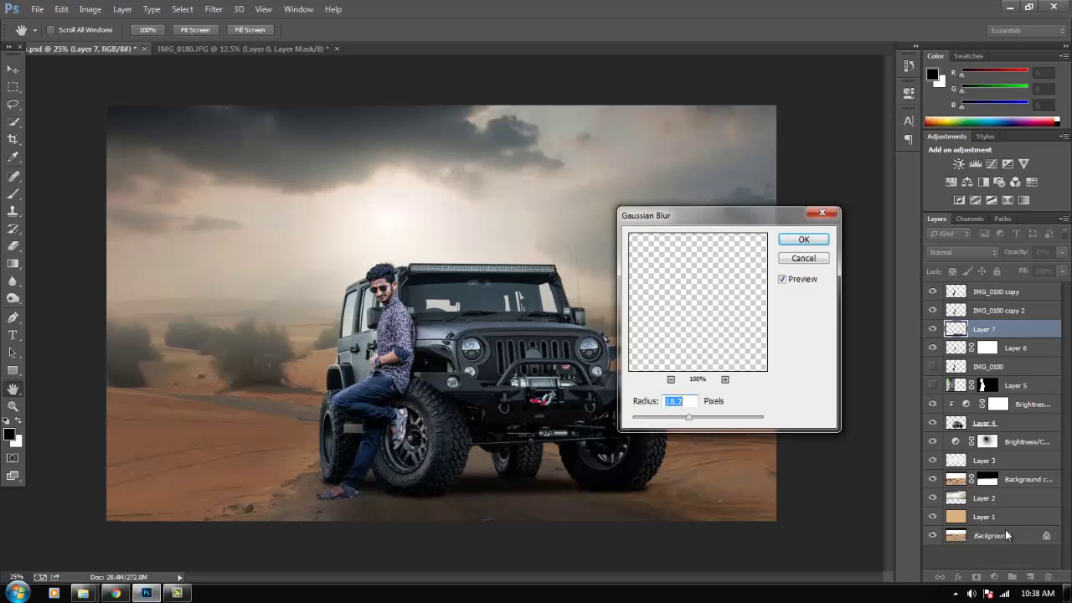
{"action": "key", "text": "Return"}
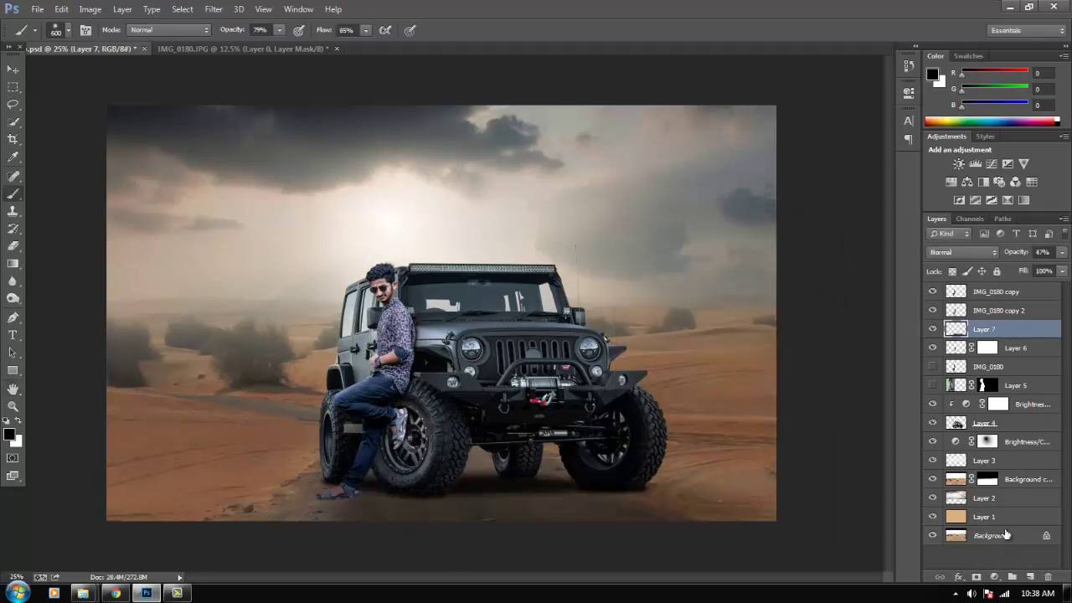
{"action": "type", "text": "42"}
{"action": "type", "text": "41"}
{"action": "key", "text": "Return"}
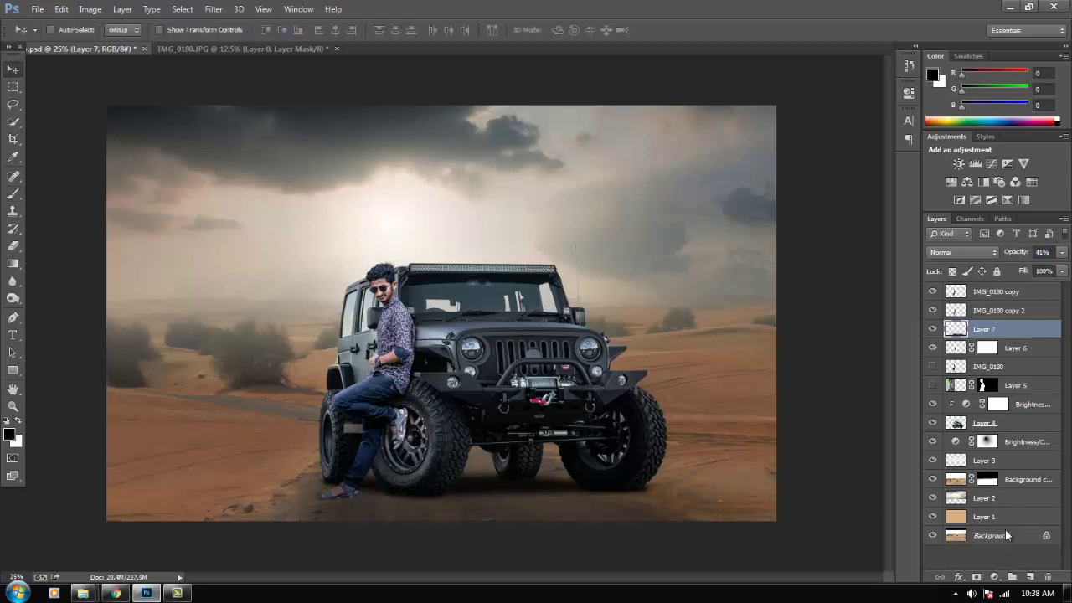
{"action": "key", "text": "ctrl+minus"}
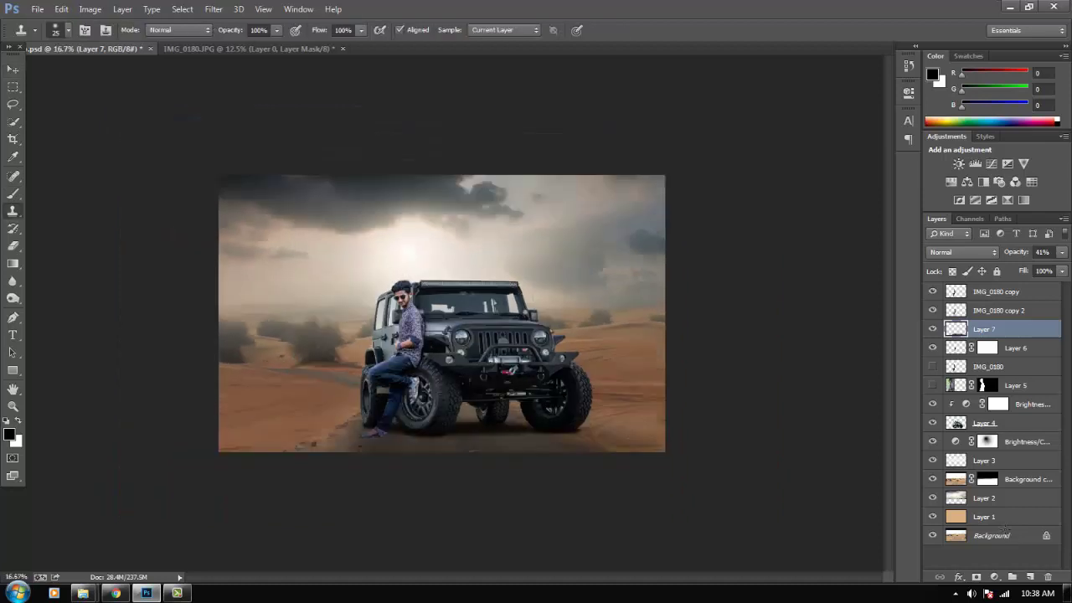
Add a new haze layer with a soft near-white brush and move it just above Layer 3.
{"action": "key", "text": "ctrl+plus"}
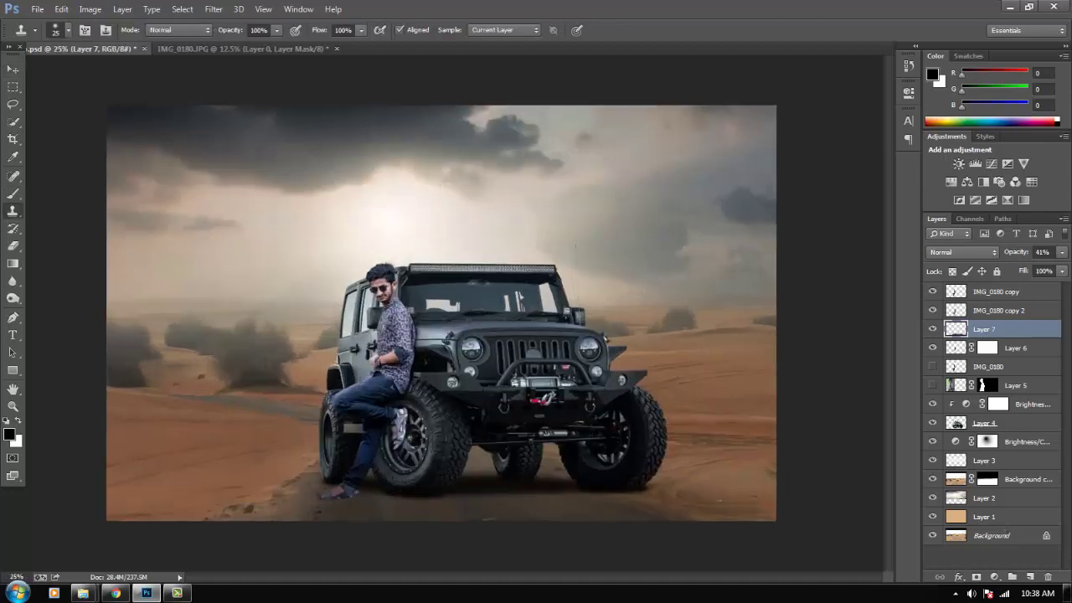
{"action": "key", "text": "alt+bracketleft"}
{"action": "key", "text": "alt+bracketleft"}
{"action": "key", "text": "alt+bracketleft"}
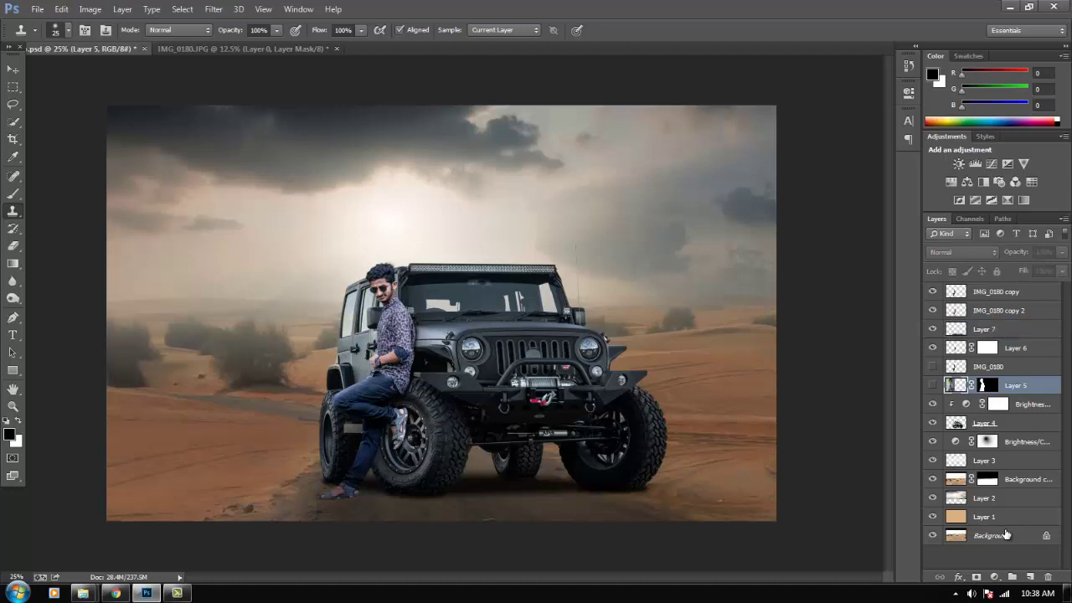
{"action": "left_click", "coordinate": [1030, 576]}
{"action": "key", "text": "b"}
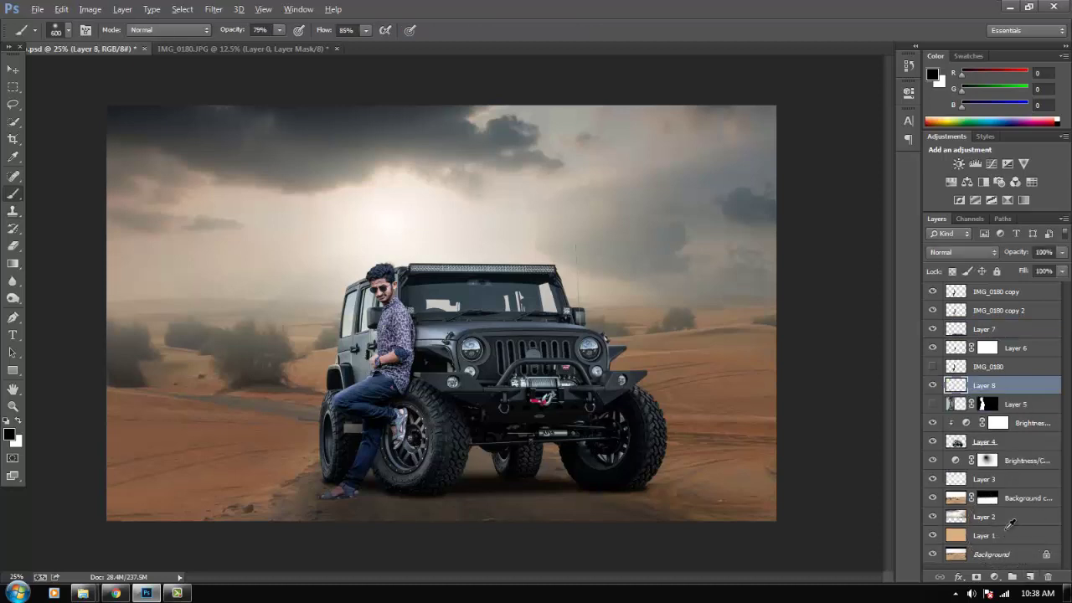
{"action": "key", "text": "x"}
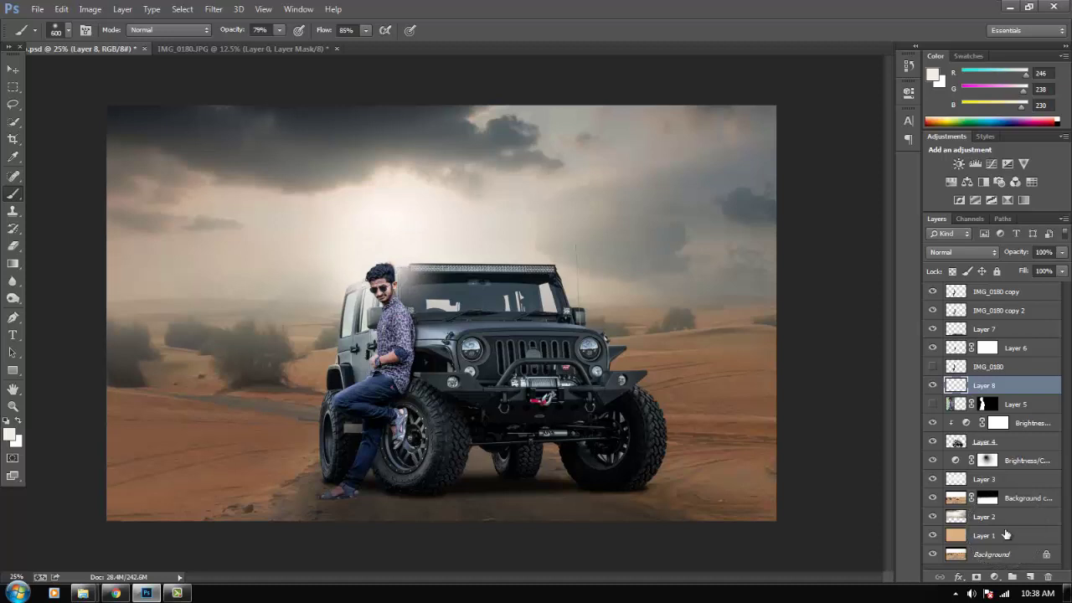
{"action": "left_click_drag", "start_coordinate": [1006, 531], "coordinate": [1006, 534]}
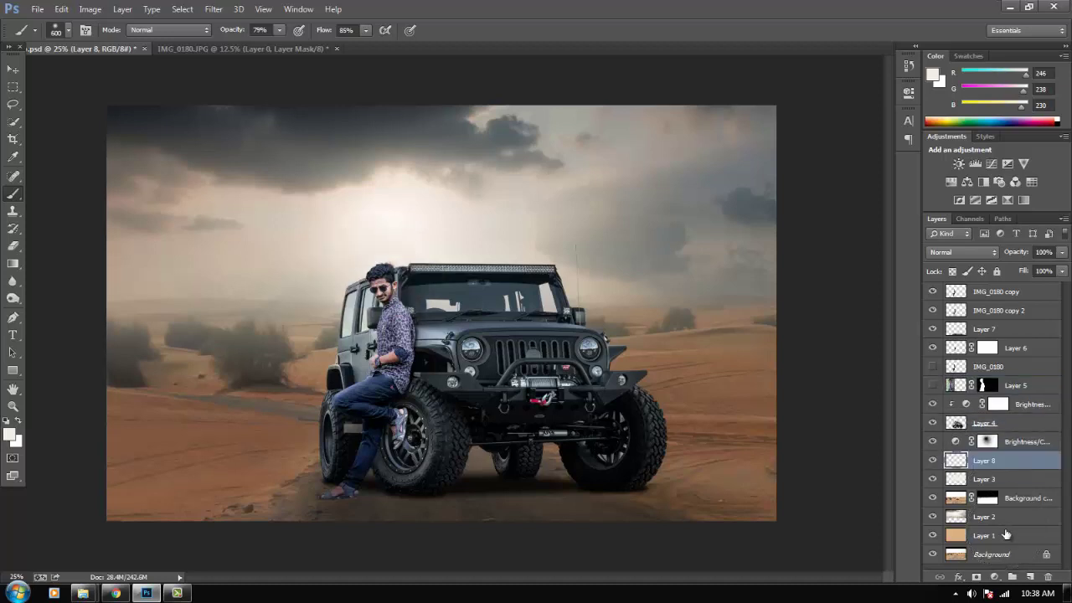
Enlarge the haze with Free Transform and nudge it slightly left.
{"action": "key", "text": "ctrl+t"}
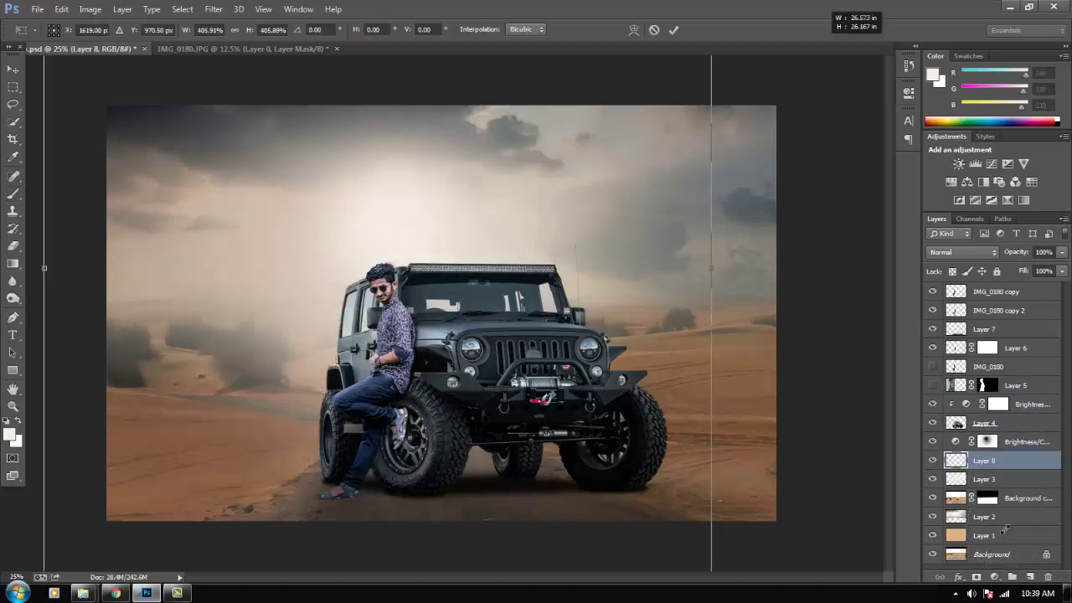
{"action": "left_click_drag", "start_coordinate": [479, 172], "coordinate": [477, 172]}
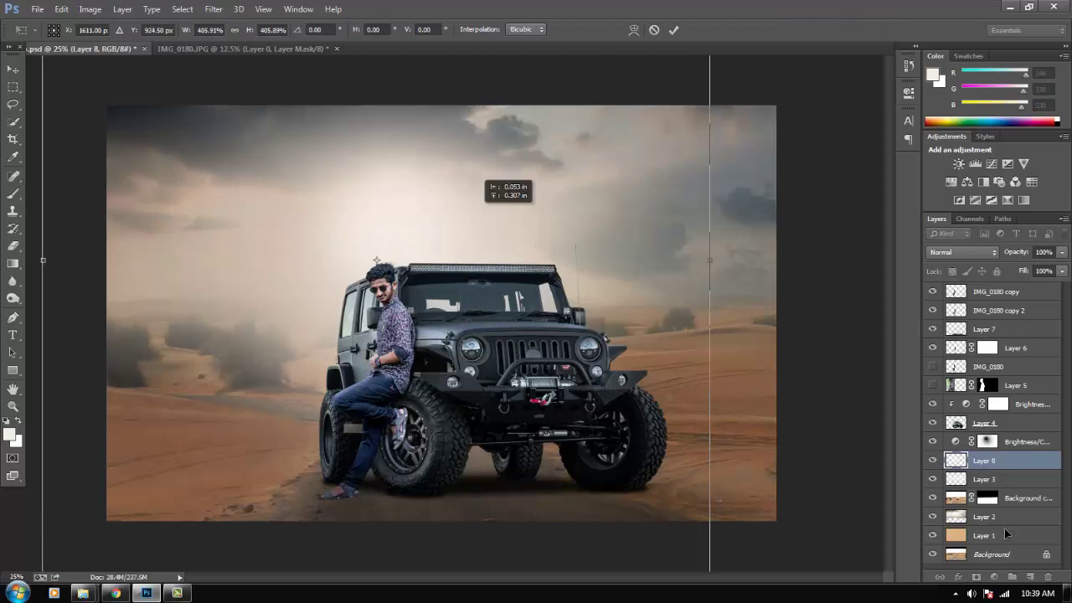
{"action": "key", "text": "Return"}
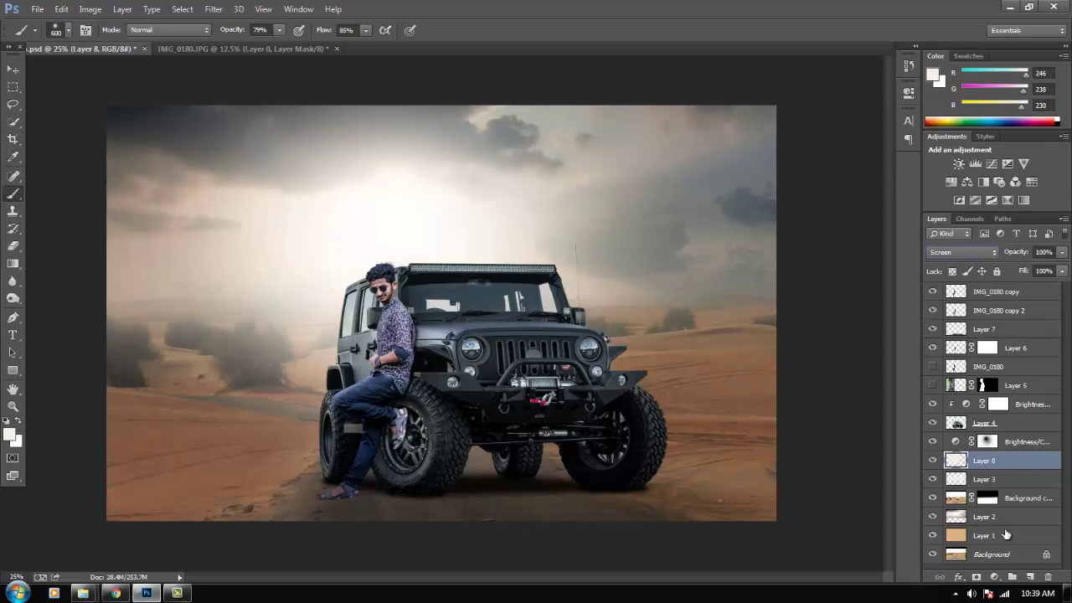
Set the haze layer's blend mode to Screen after trying other modes.
{"action": "key", "text": "Up"}
{"action": "key", "text": "Down"}
{"action": "key", "text": "alt+Down"}
{"action": "key", "text": "Home"}
{"action": "key", "text": "Return"}
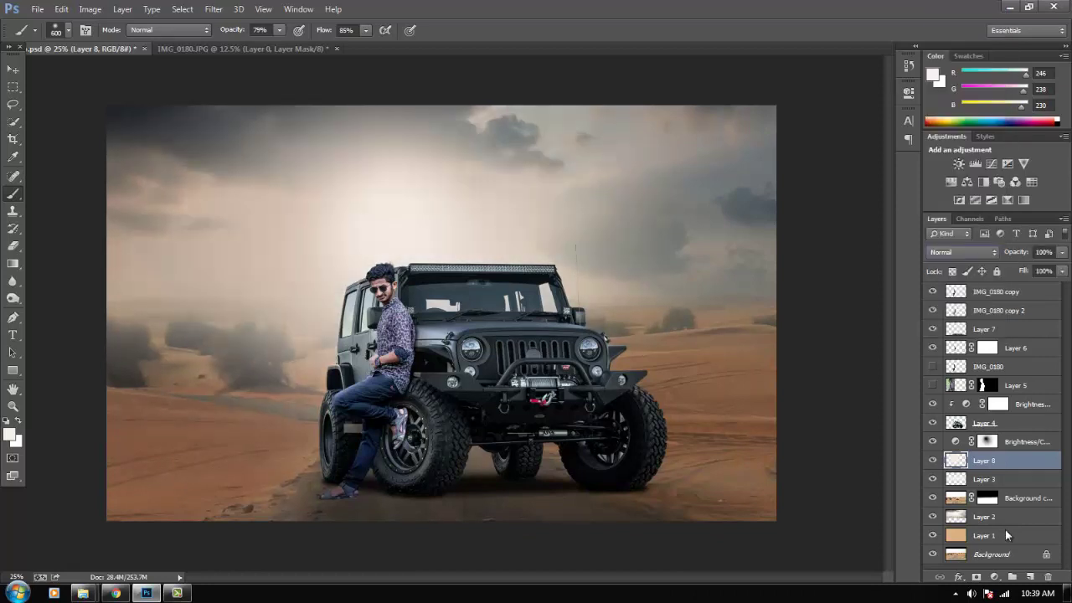
{"action": "key", "text": "alt+Down"}
{"action": "key", "text": "Up"}
{"action": "key", "text": "Up"}
{"action": "key", "text": "Up"}
{"action": "key", "text": "Return"}
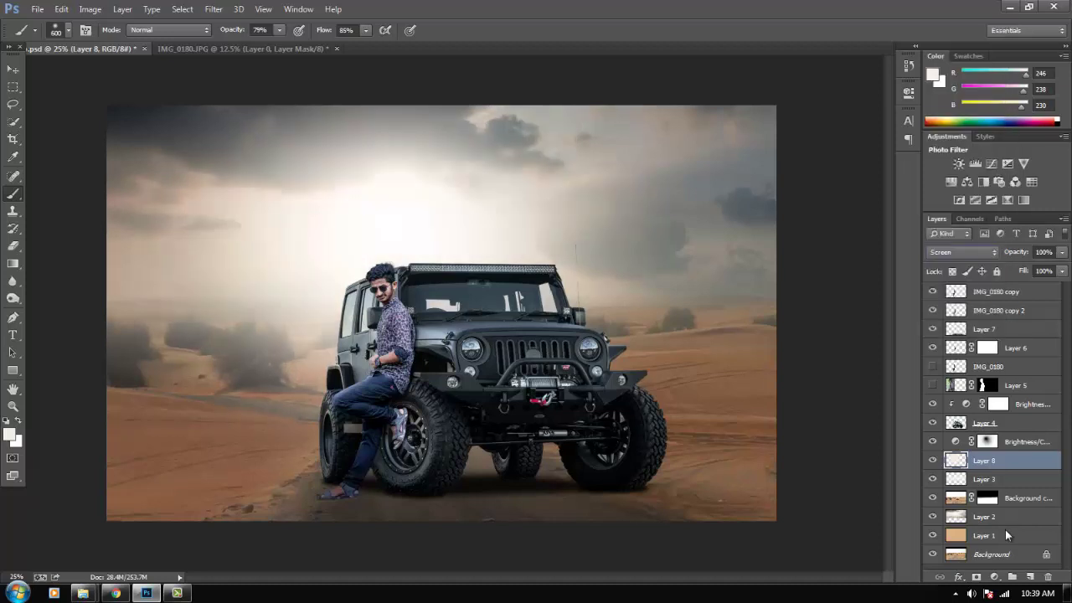
Lower the haze layer's opacity to 51% and save the document.
{"action": "key", "text": "Tab"}
{"action": "type", "text": "51"}
{"action": "key", "text": "Return"}
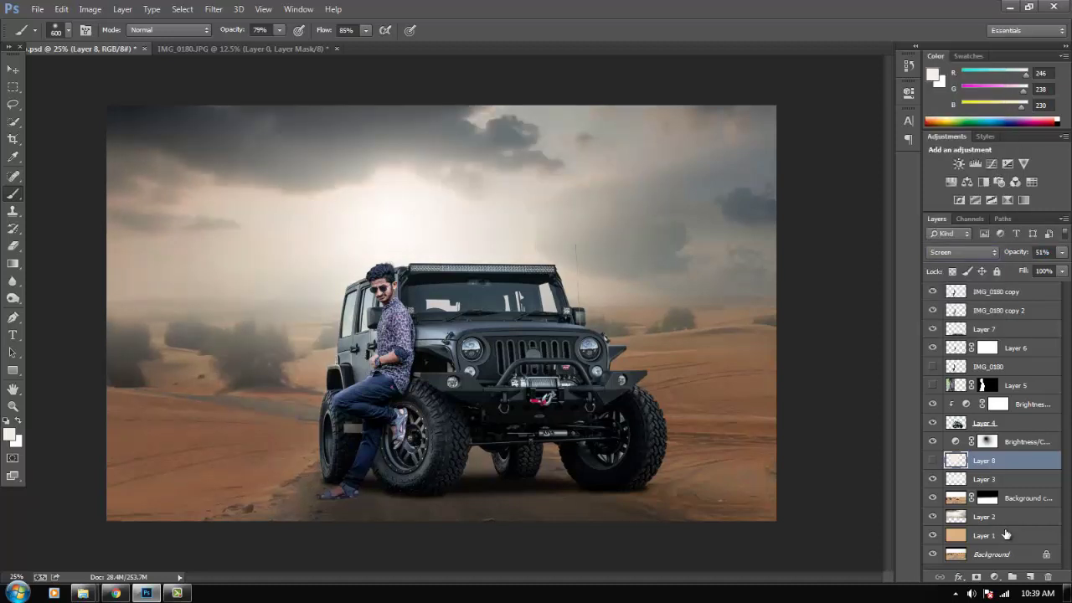
{"action": "key", "text": "ctrl+s"}
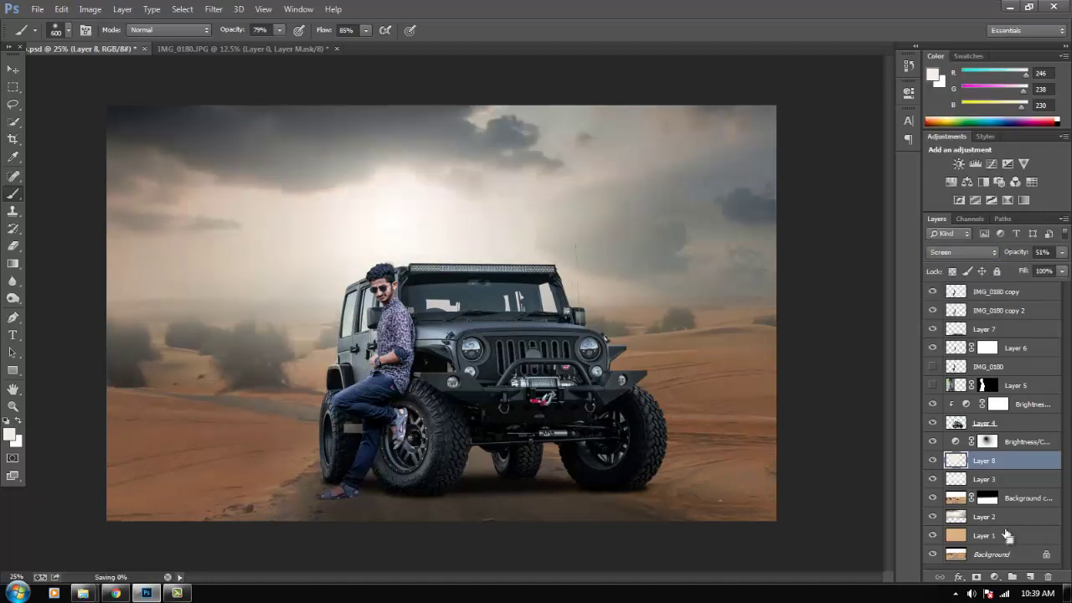
{"action": "key", "text": "v"}
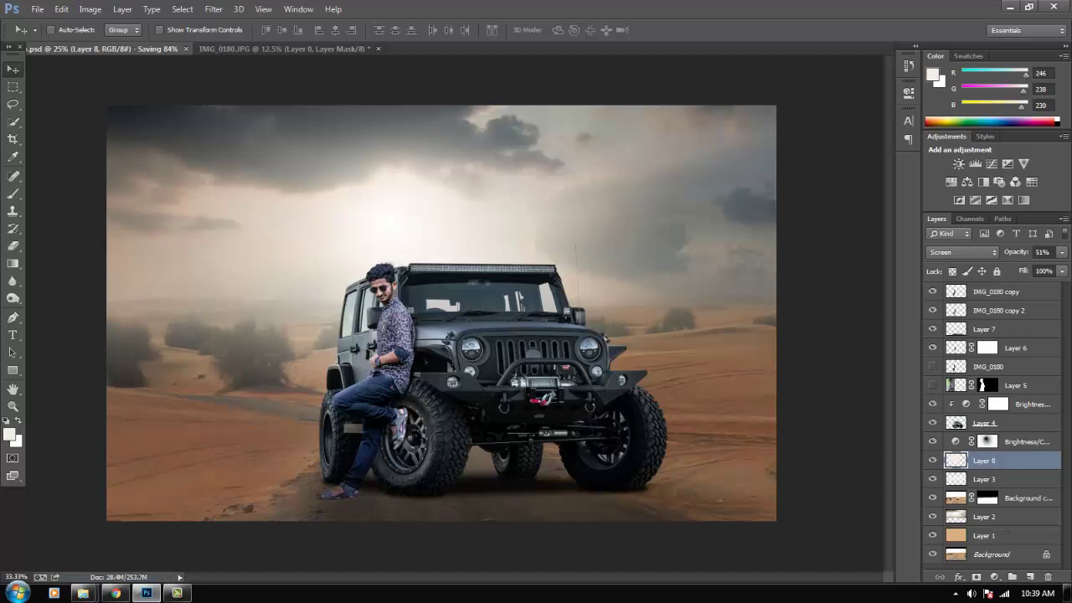
Position the wood logs as Layer 9 in the lower-left and add a Brightness/Contrast adjustment above them.
{"action": "key", "text": "s"}
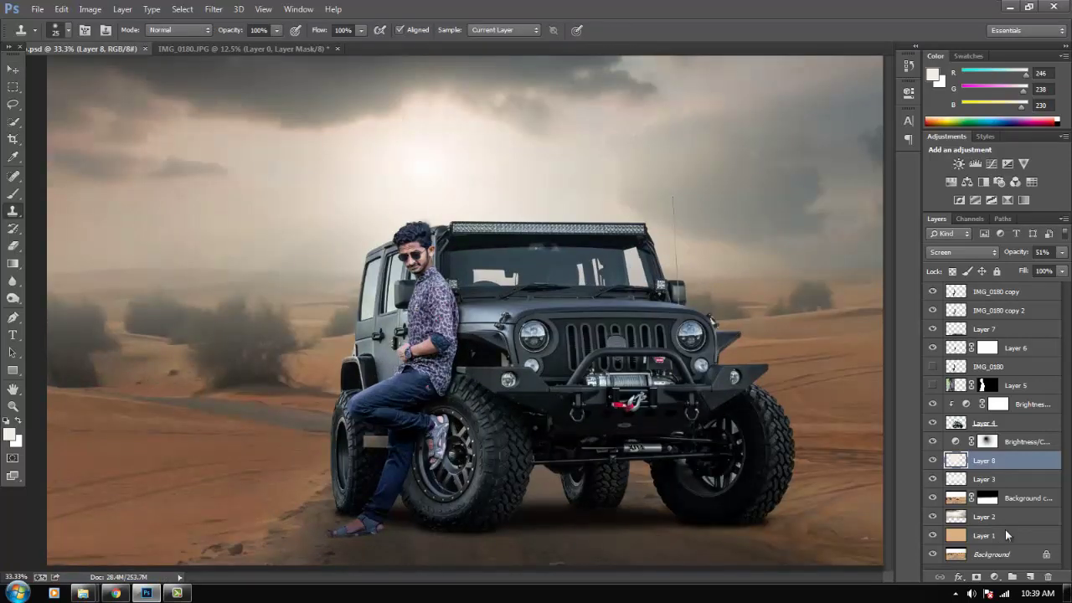
{"action": "key", "text": "v"}
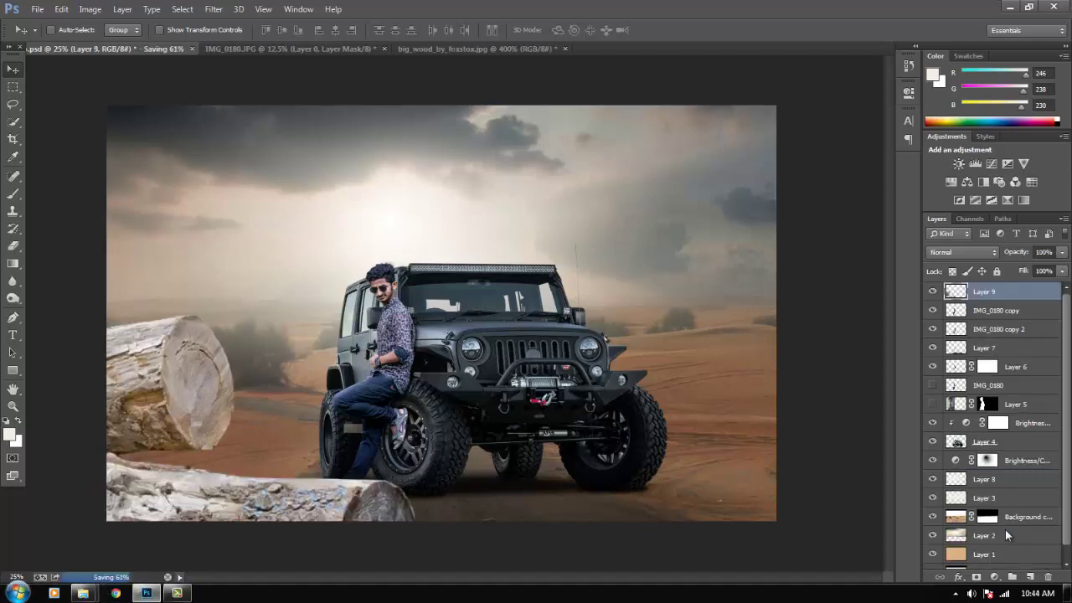
{"action": "left_click", "coordinate": [994, 576]}
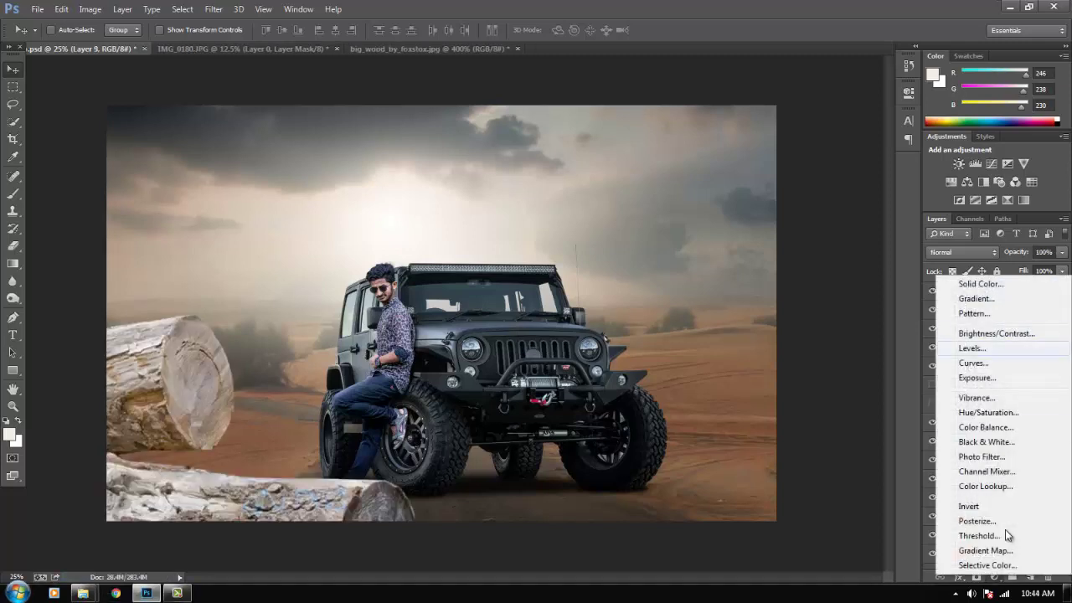
{"action": "left_click", "coordinate": [1005, 353]}
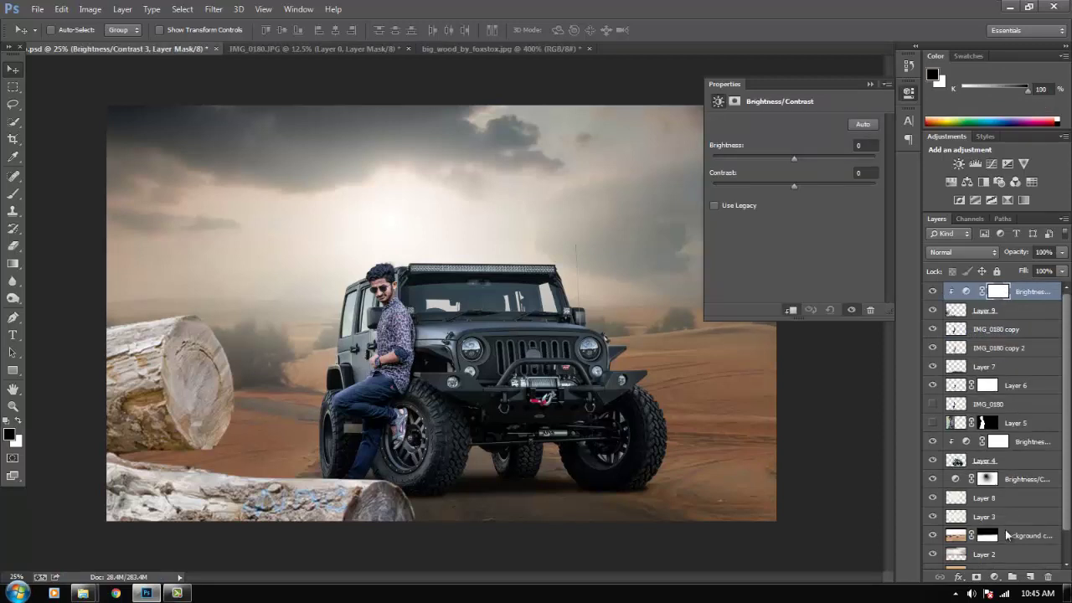
Darken the logs' adjustment to Brightness -92 and Contrast 63.
{"action": "left_click_drag", "start_coordinate": [789, 158], "coordinate": [735, 158]}
{"action": "left_click_drag", "start_coordinate": [794, 186], "coordinate": [845, 186]}
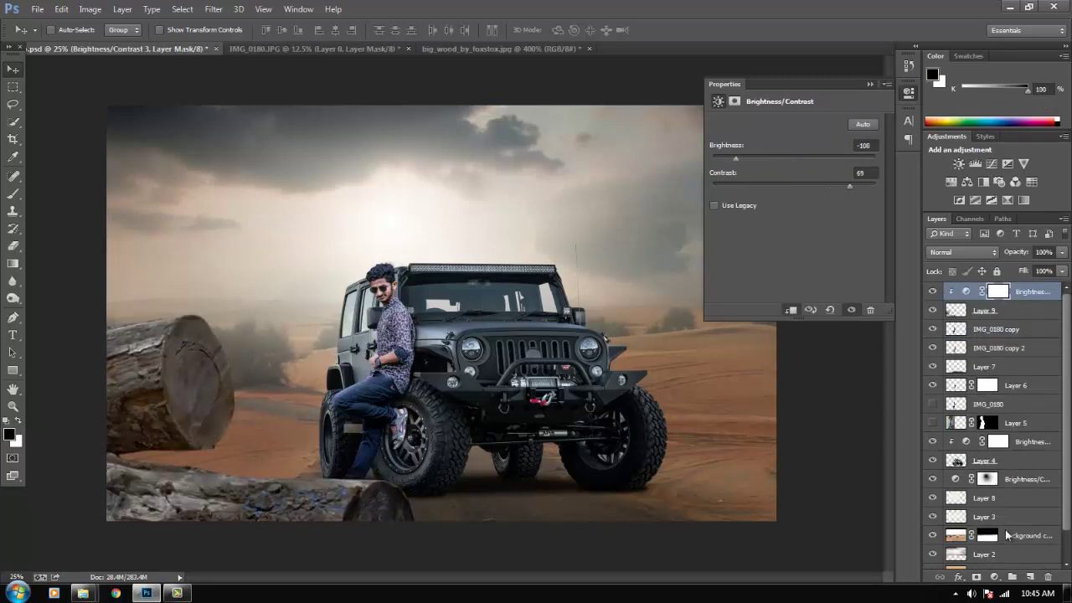
{"action": "left_click_drag", "start_coordinate": [735, 158], "coordinate": [745, 158]}
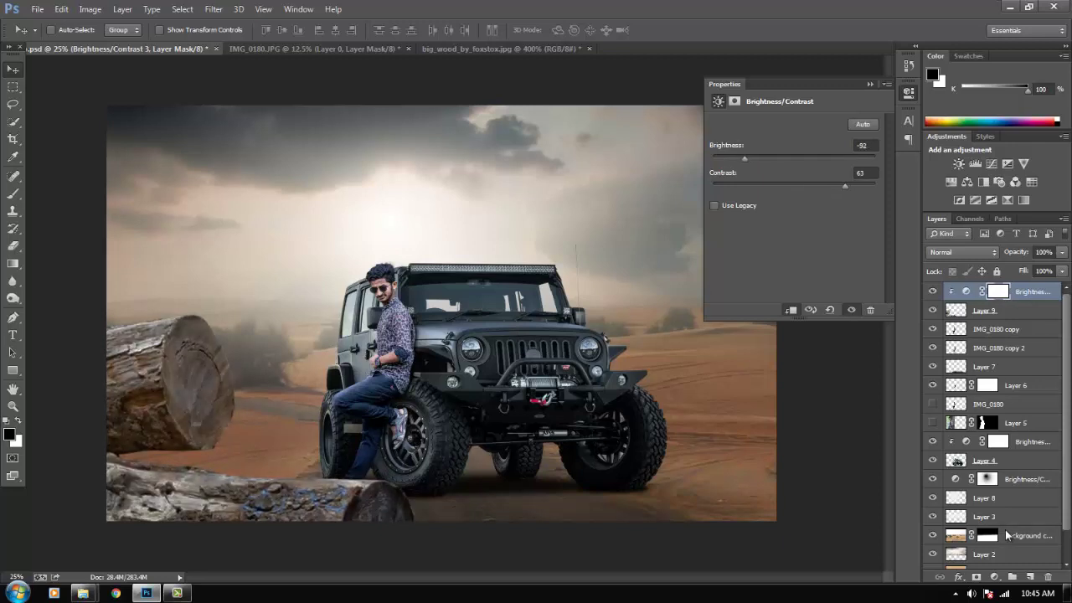
{"action": "left_click", "coordinate": [869, 83]}
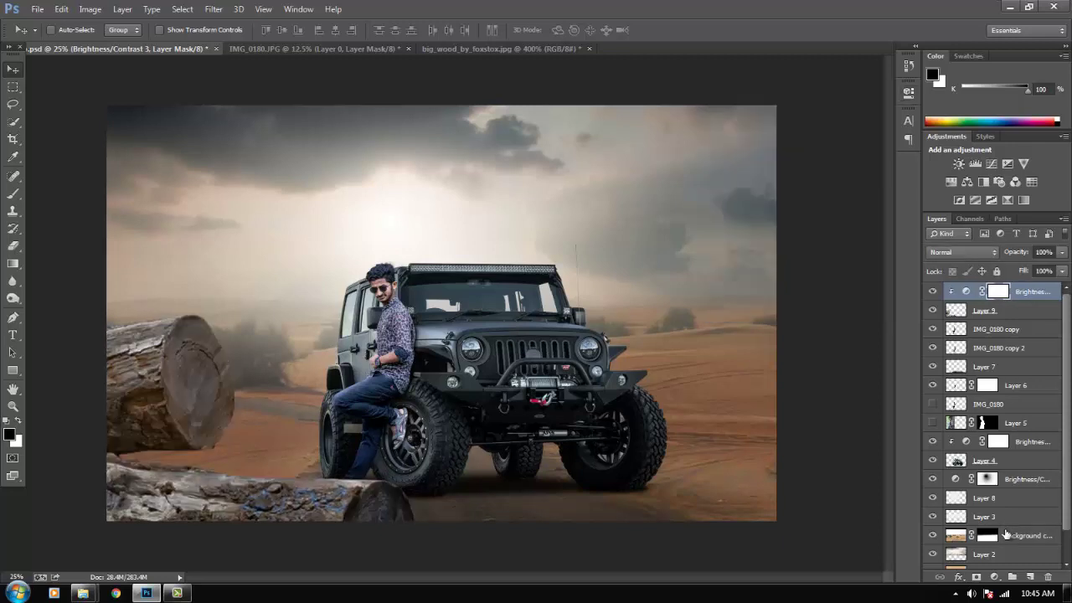
Apply a Gaussian Blur with a 10.0-pixel radius to the logs on Layer 9.
{"action": "key", "text": "alt+bracketleft"}
{"action": "key", "text": "alt+t"}
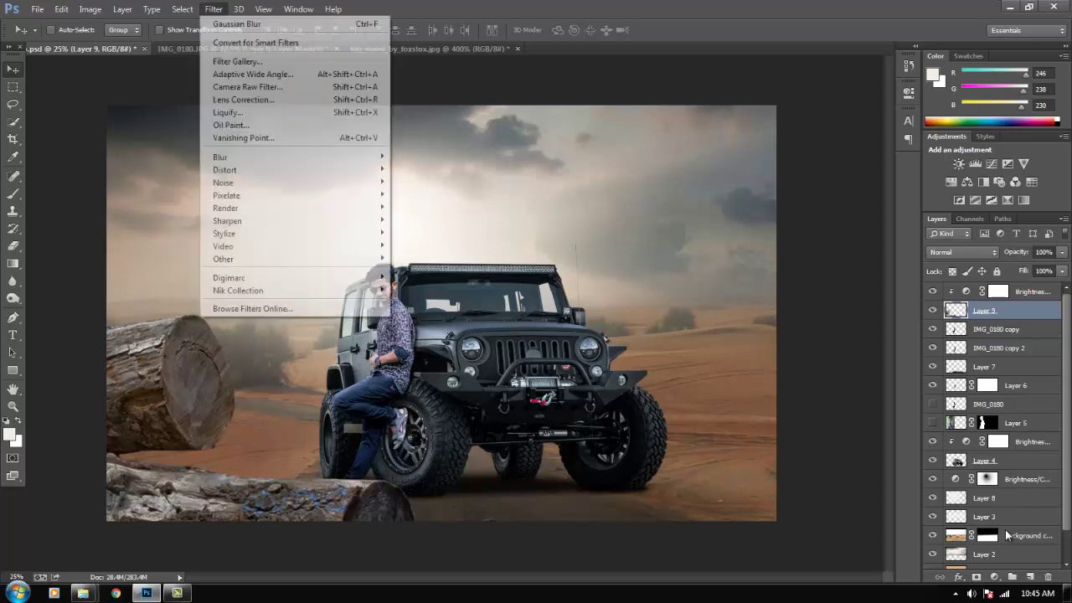
{"action": "key", "text": "Down"}
{"action": "key", "text": "Down"}
{"action": "key", "text": "Return"}
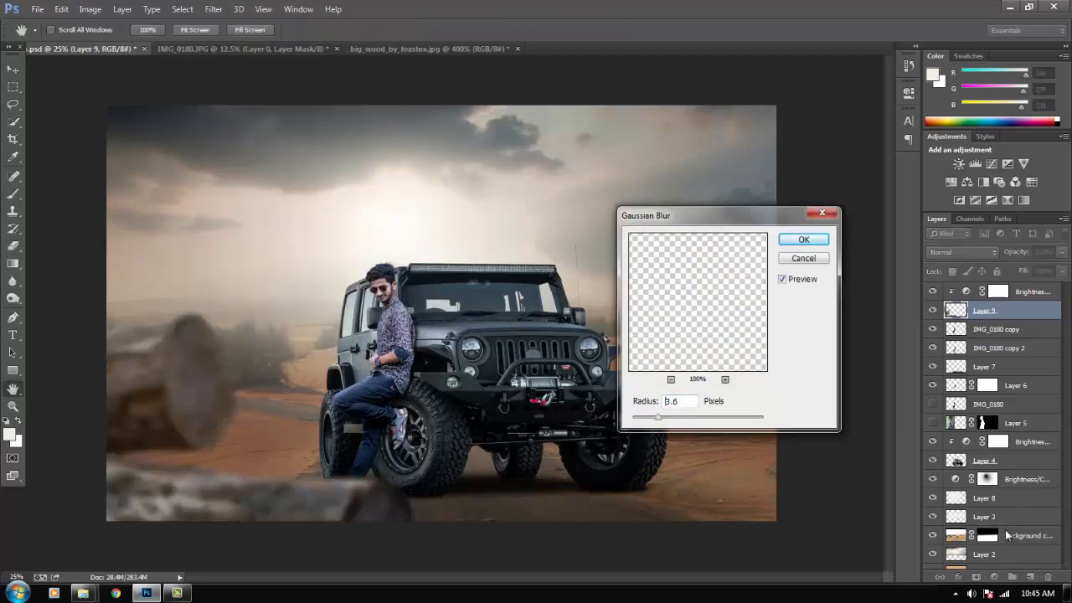
{"action": "key", "text": "shift+Up"}
{"action": "key", "text": "shift+Up"}
{"action": "key", "text": "shift+Up"}
{"action": "key", "text": "shift+Up"}
{"action": "key", "text": "shift+Up"}
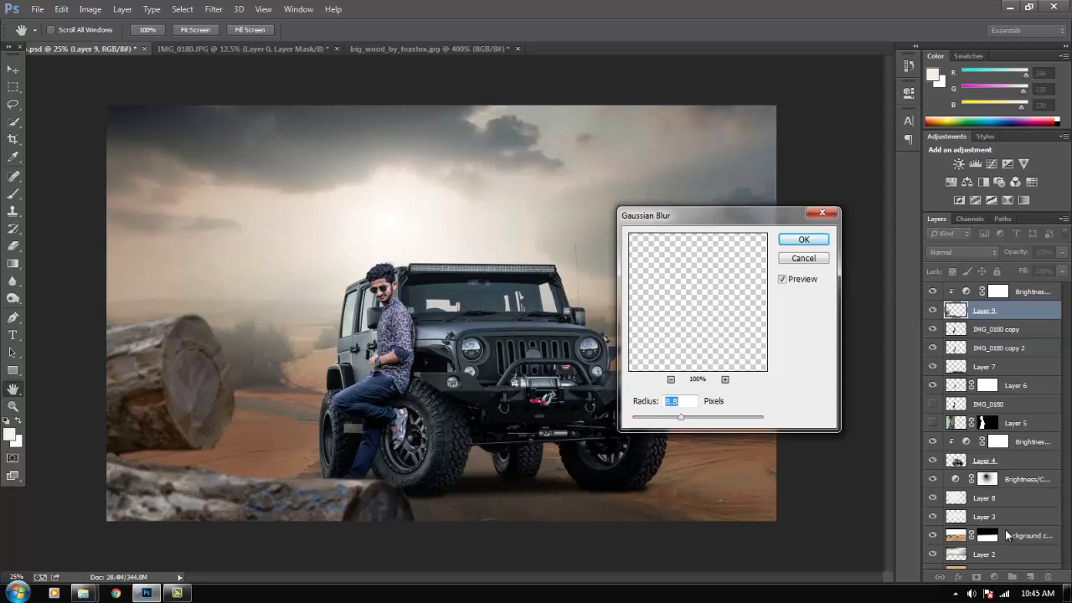
{"action": "key", "text": "Down"}
{"action": "key", "text": "Down"}
{"action": "key", "text": "Down"}
{"action": "key", "text": "Down"}
{"action": "key", "text": "Down"}
{"action": "key", "text": "Down"}
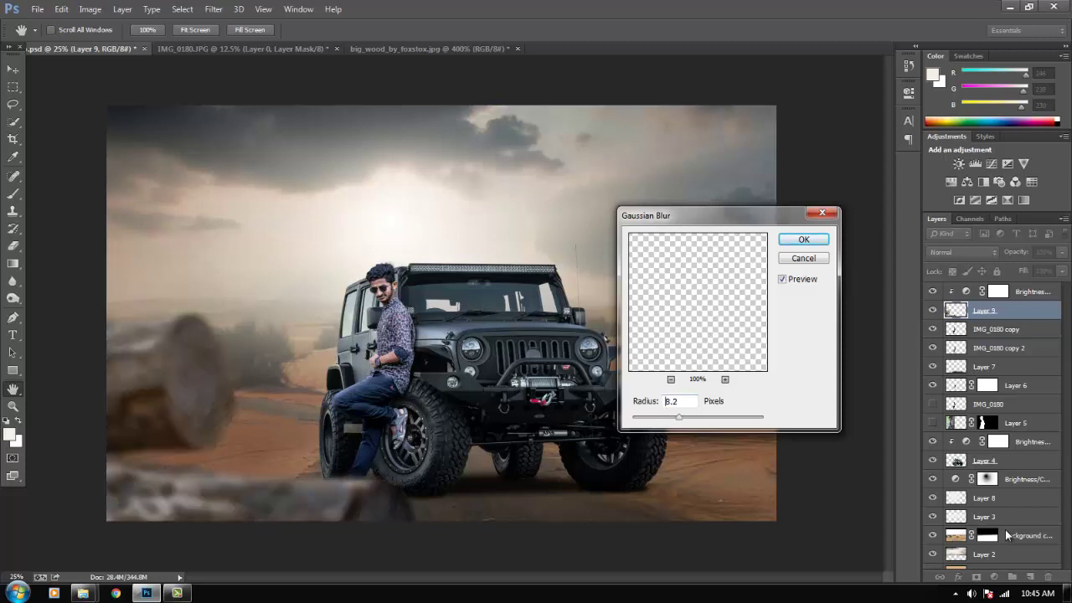
{"action": "key", "text": "Down"}
{"action": "key", "text": "Down"}
{"action": "key", "text": "Down"}
{"action": "key", "text": "Up"}
{"action": "key", "text": "Up"}
{"action": "key", "text": "Up"}
{"action": "key", "text": "Up"}
{"action": "key", "text": "Up"}
{"action": "key", "text": "Up"}
{"action": "key", "text": "Up"}
{"action": "key", "text": "Up"}
{"action": "key", "text": "Up"}
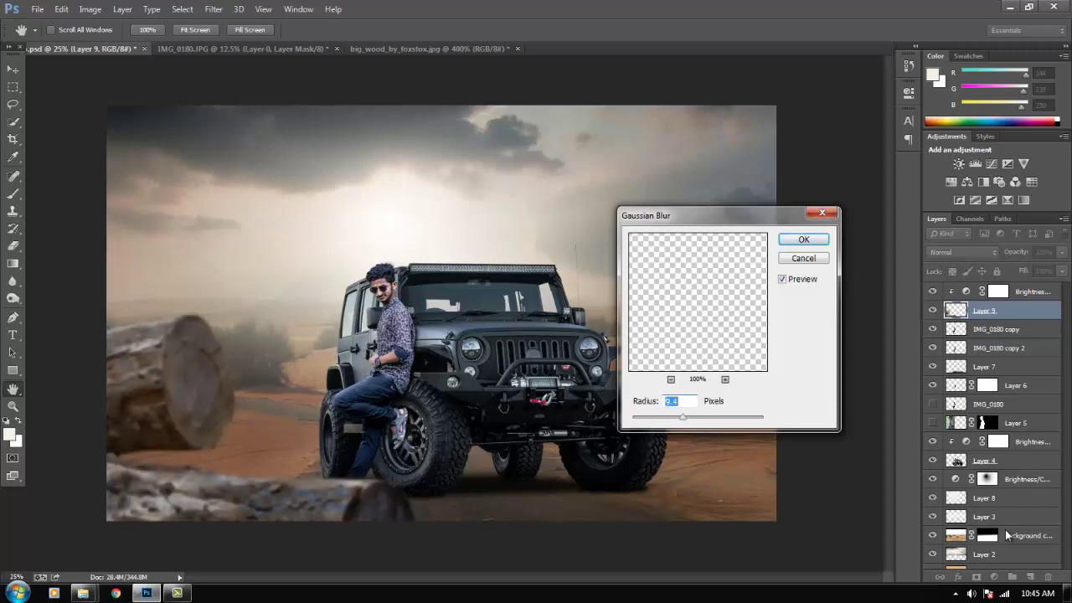
{"action": "key", "text": "Up"}
{"action": "key", "text": "Up"}
{"action": "key", "text": "Up"}
{"action": "key", "text": "shift+Up"}
{"action": "key", "text": "shift+Up"}
{"action": "key", "text": "shift+Up"}
{"action": "key", "text": "shift+Up"}
{"action": "key", "text": "shift+Up"}
{"action": "key", "text": "shift+Up"}
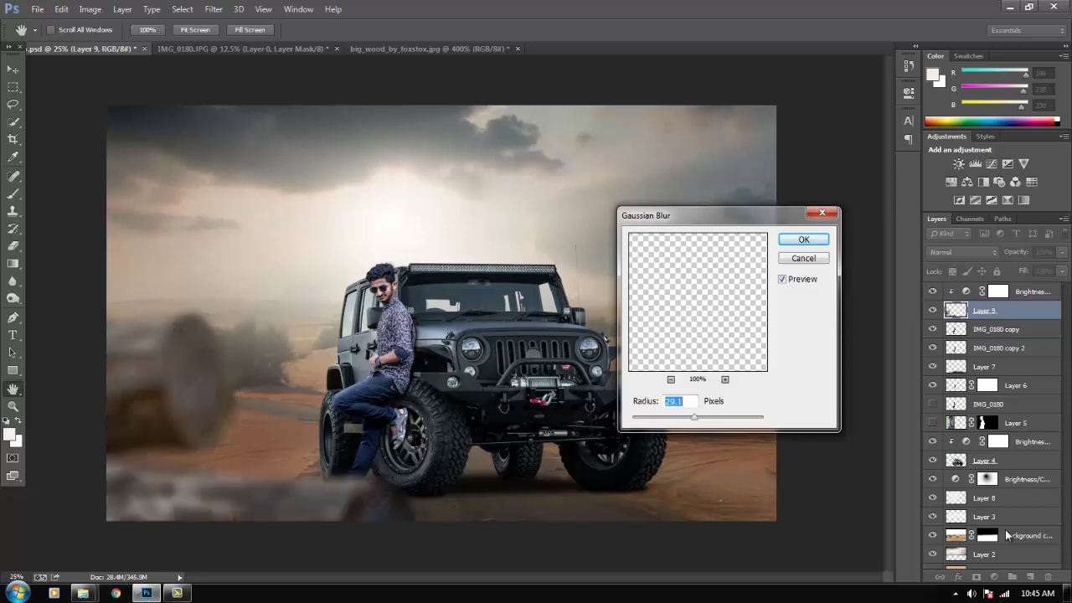
{"action": "key", "text": "Up"}
{"action": "key", "text": "Up"}
{"action": "key", "text": "Up"}
{"action": "key", "text": "shift+Down"}
{"action": "key", "text": "shift+Down"}
{"action": "key", "text": "shift+Down"}
{"action": "key", "text": "Down"}
{"action": "key", "text": "Down"}
{"action": "key", "text": "Down"}
{"action": "key", "text": "alt+p"}
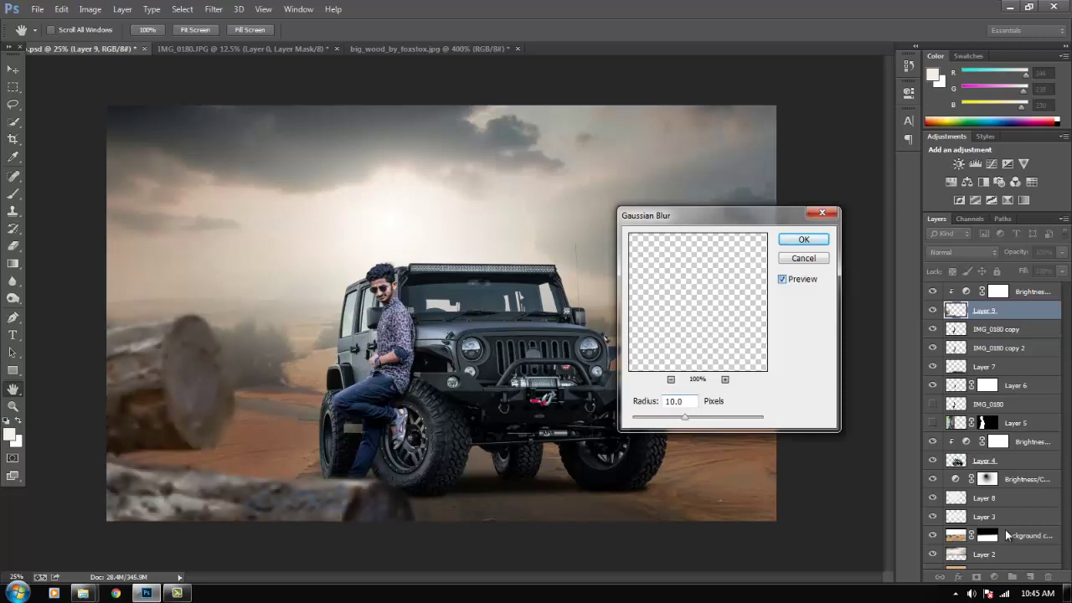
{"action": "key", "text": "alt+p"}
{"action": "key", "text": "Return"}
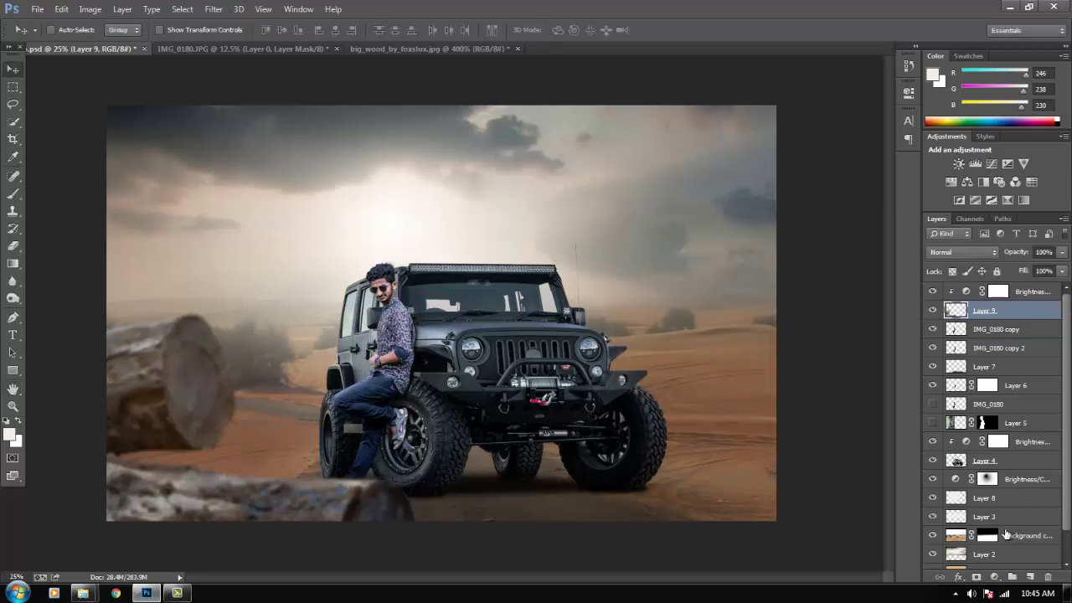
Blur the logs a second time and add a Brightness -93 adjustment above IMG_0180 copy.
{"action": "key", "text": "ctrl+f"}
{"action": "key", "text": "alt+bracketleft"}
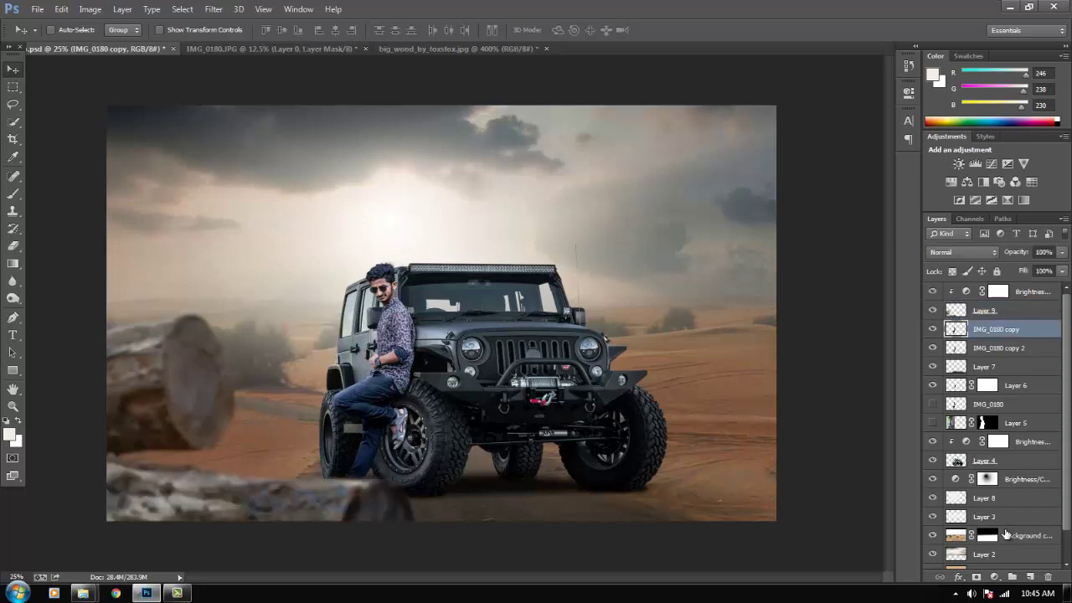
{"action": "left_click", "coordinate": [994, 576]}
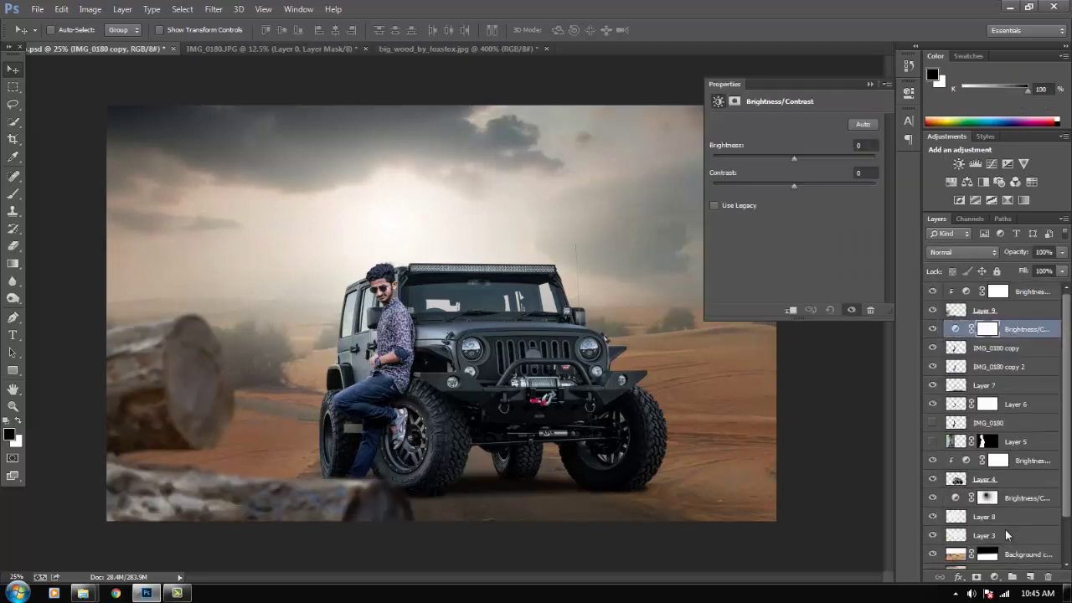
{"action": "left_click", "coordinate": [1022, 333]}
{"action": "type", "text": "-93"}
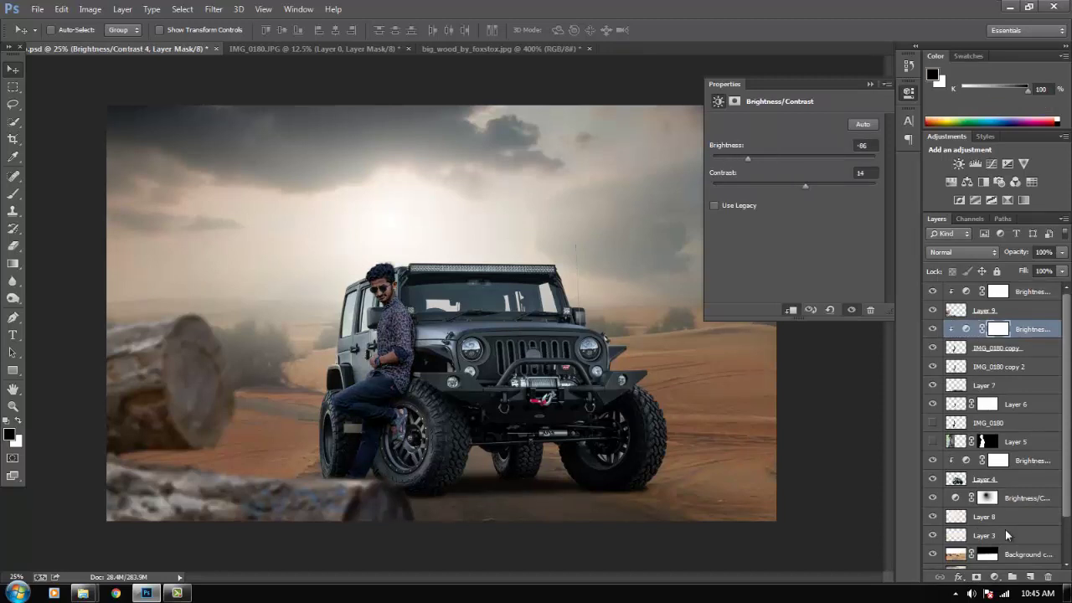
{"action": "left_click", "coordinate": [869, 84]}
Set a 90-pixel brush, check the lower brightness adjustment, save, and select the top adjustment's mask.
{"action": "key", "text": "b"}
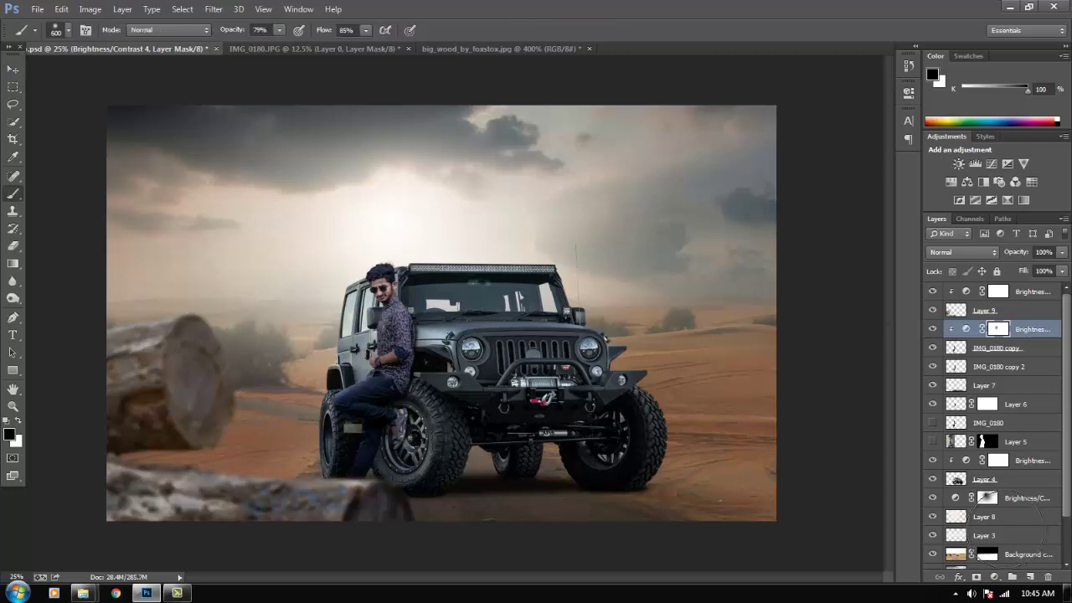
{"action": "key", "text": "bracketleft"}
{"action": "key", "text": "bracketleft"}
{"action": "key", "text": "bracketleft"}
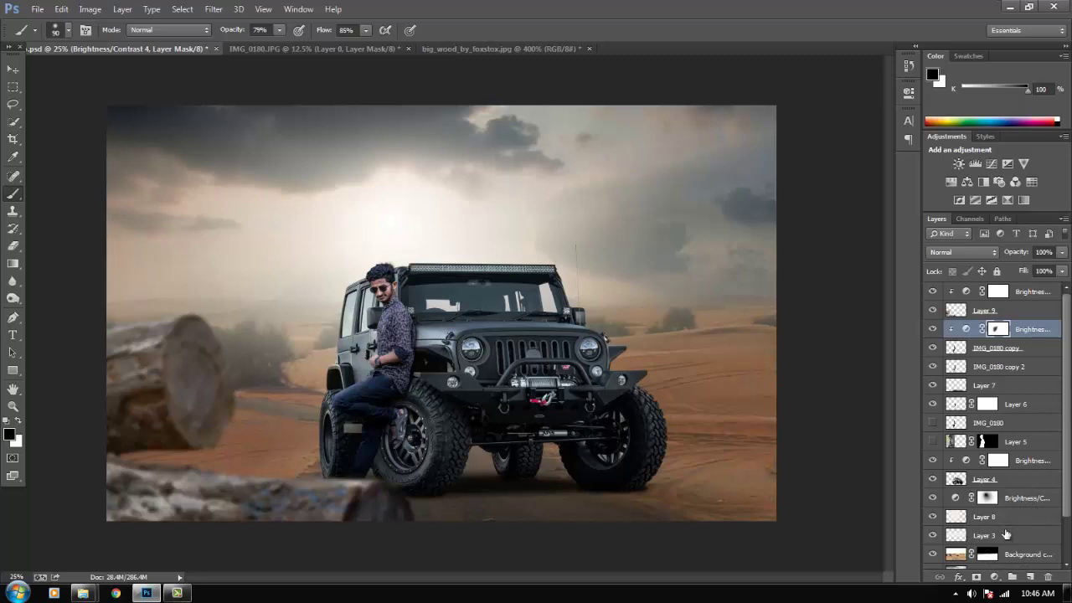
{"action": "key", "text": "alt+bracketleft"}
{"action": "key", "text": "alt+bracketleft"}
{"action": "key", "text": "alt+bracketleft"}
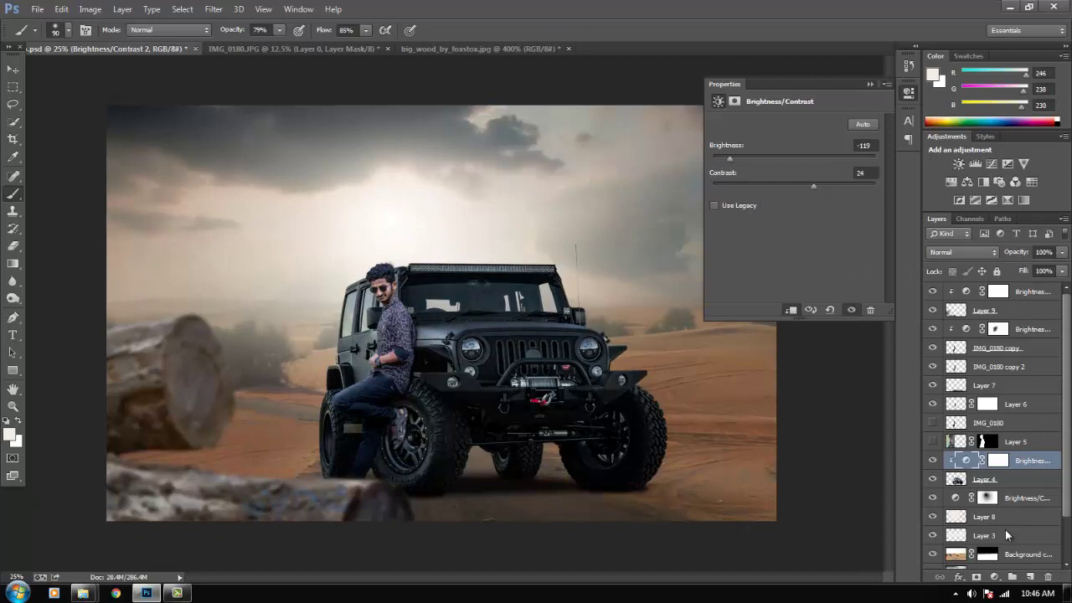
{"action": "key", "text": "ctrl+s"}
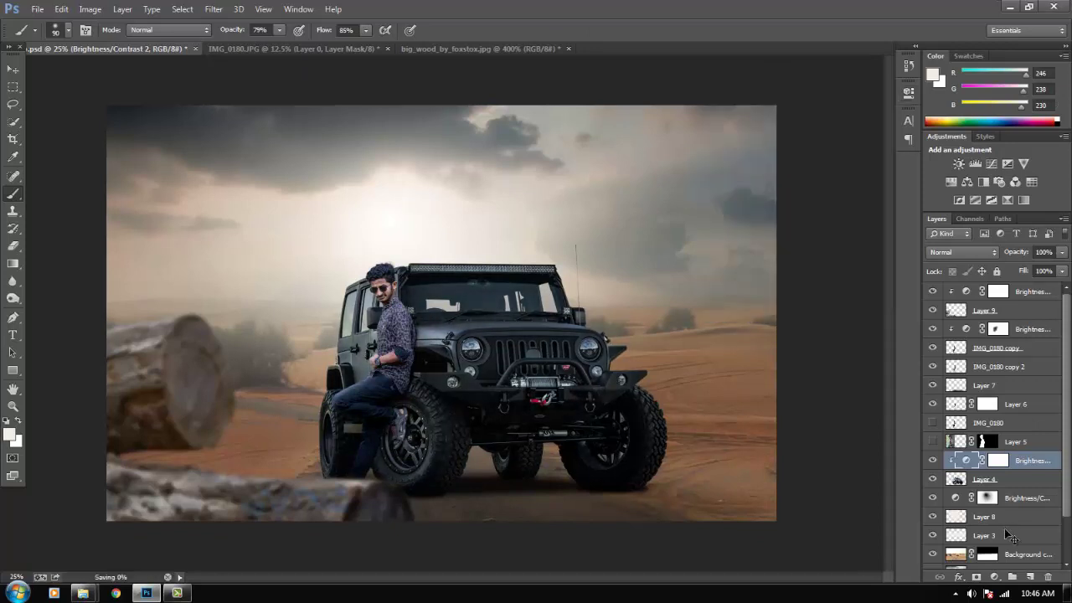
{"action": "key", "text": "v"}
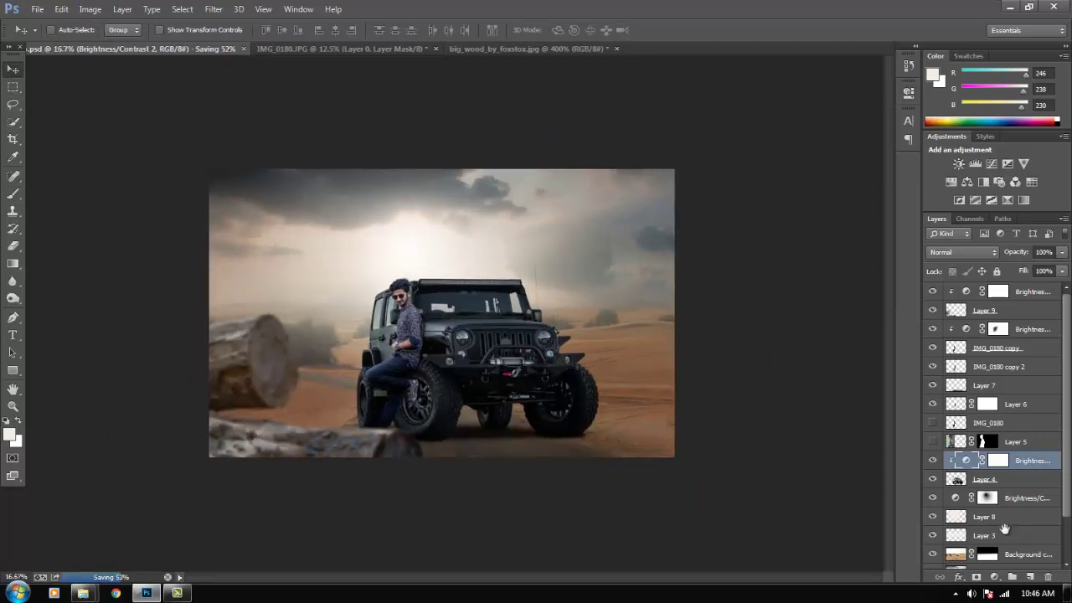
{"action": "key", "text": "alt+period"}
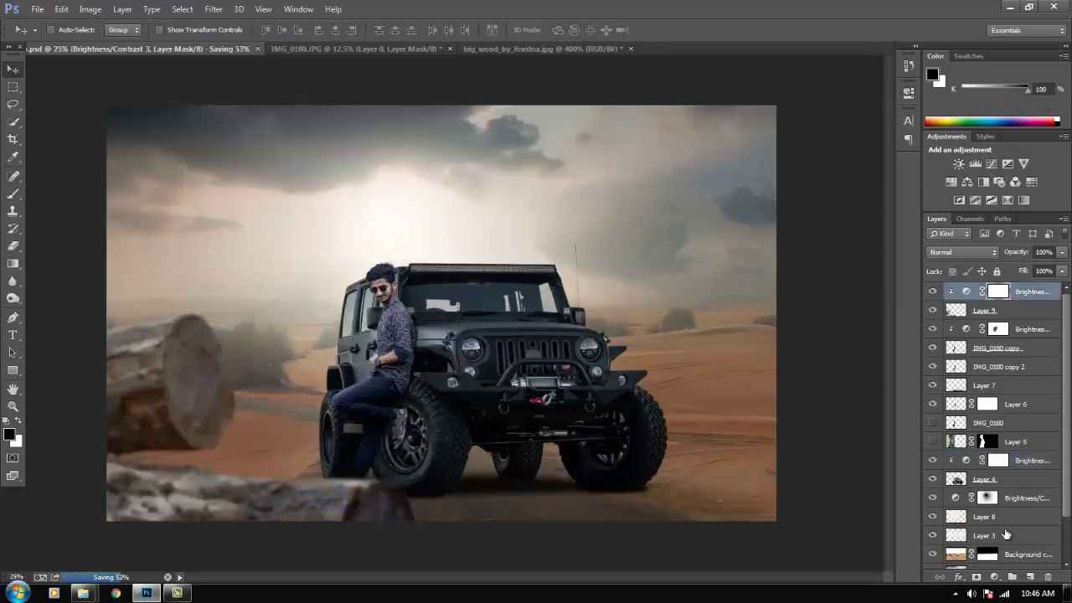
Add a Color Lookup adjustment with the Kodak 5218/2395 LUT at 62% opacity.
{"action": "left_click", "coordinate": [993, 577]}
{"action": "key", "text": "Escape"}
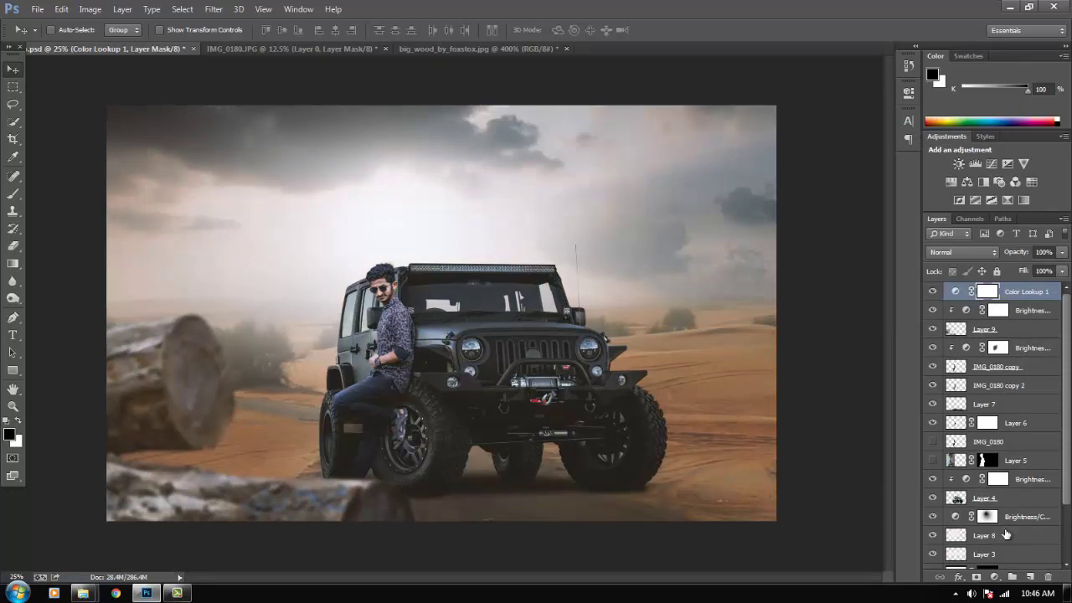
{"action": "key", "text": "8"}
{"action": "key", "text": "3"}
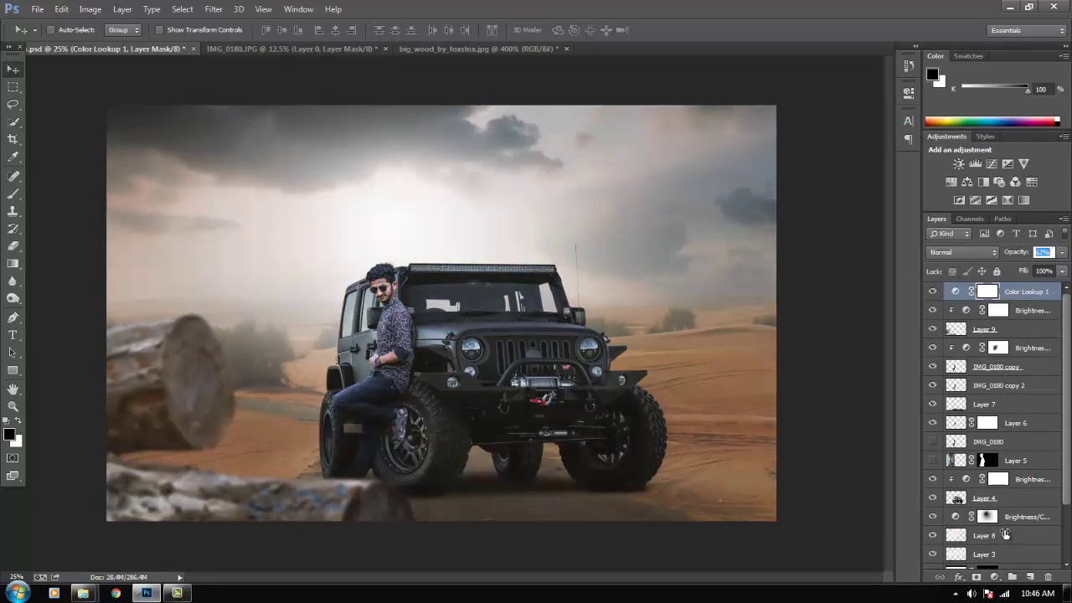
{"action": "key", "text": "6"}
{"action": "key", "text": "2"}
Save the composite and add a new Brightness/Contrast adjustment layer on top.
{"action": "key", "text": "ctrl+s"}
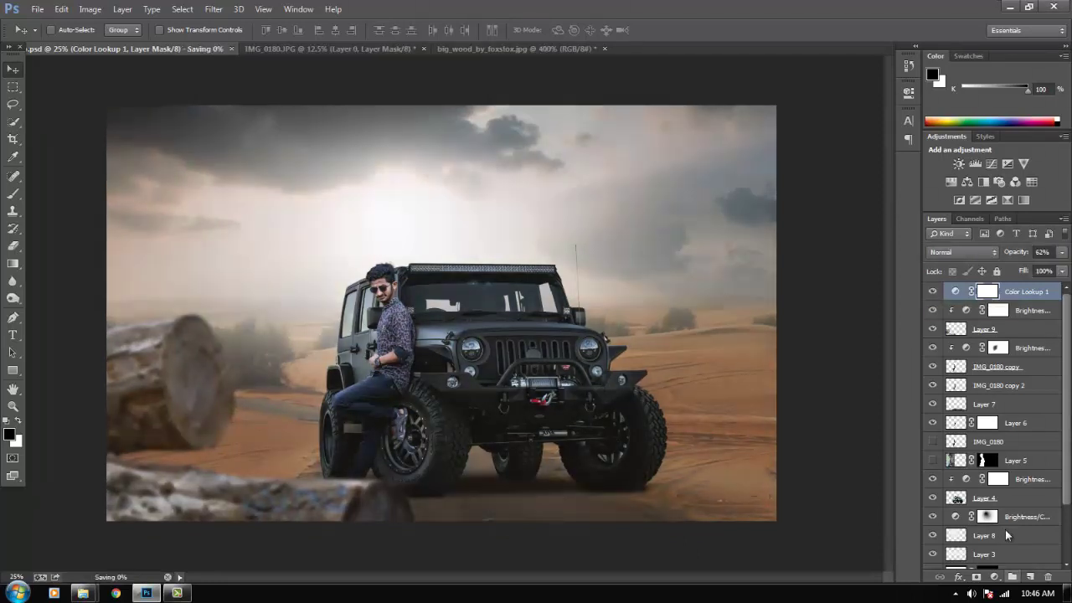
{"action": "left_click", "coordinate": [994, 577]}
{"action": "left_click", "coordinate": [971, 276]}
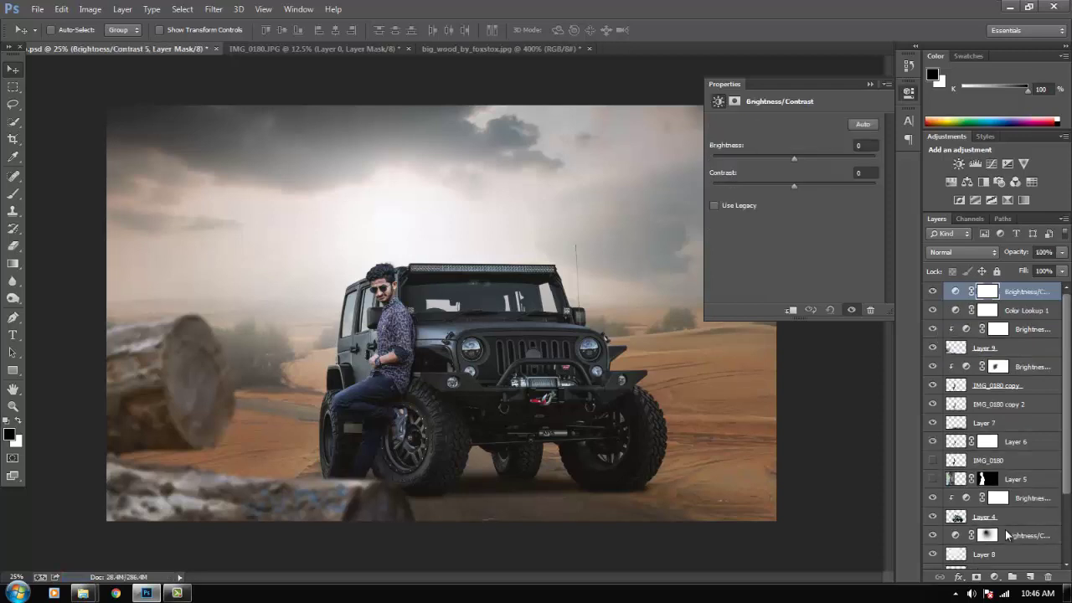
Set the new adjustment to Brightness -82, Contrast 32, and 71% layer opacity.
{"action": "type", "text": "-82"}
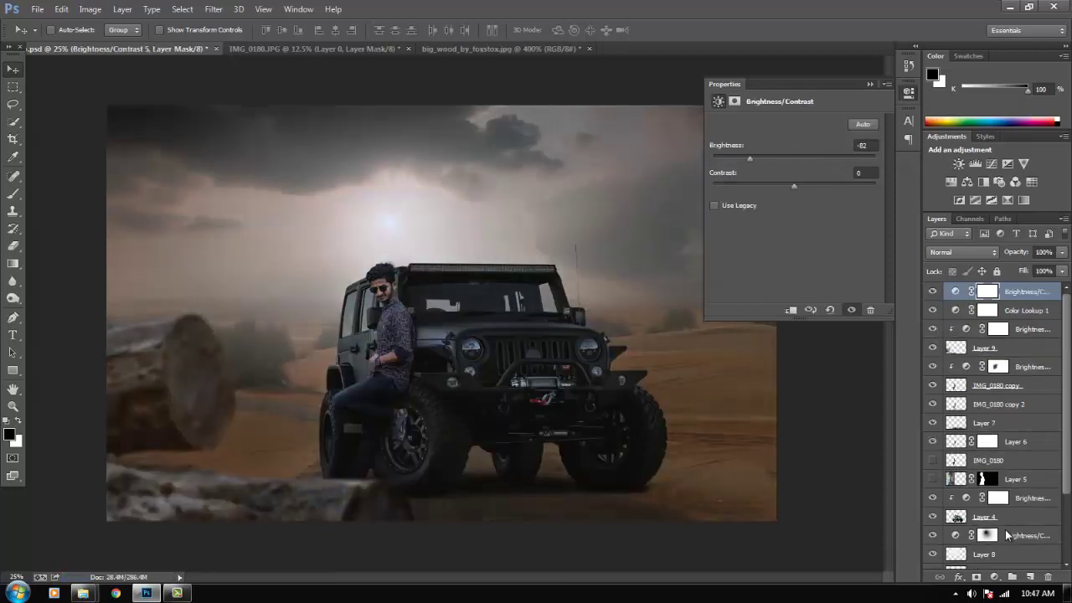
{"action": "key", "text": "Tab"}
{"action": "type", "text": "32"}
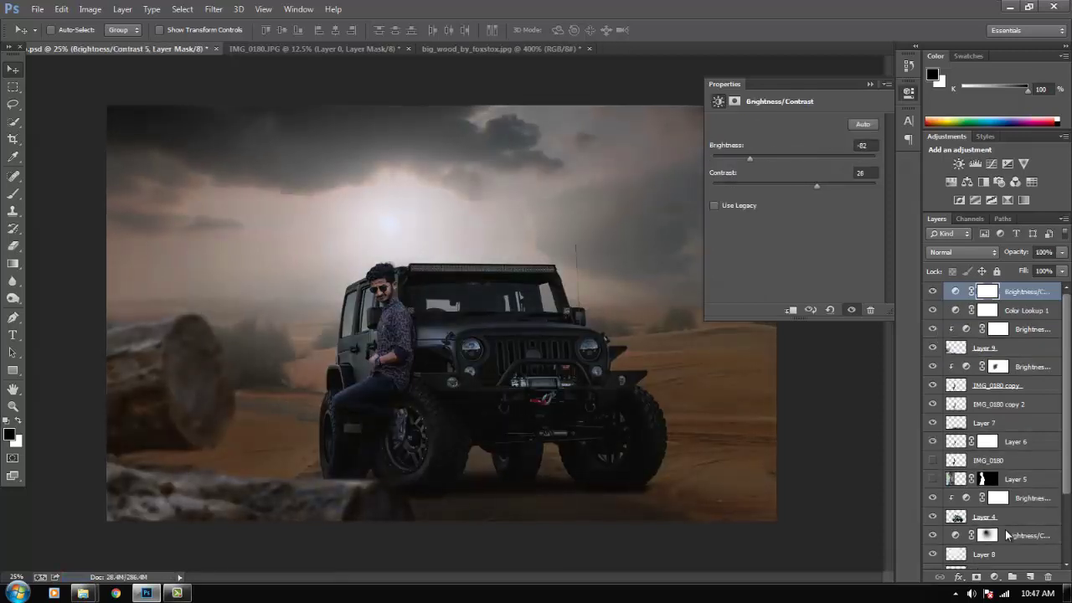
{"action": "key", "text": "Return"}
{"action": "key", "text": "7"}
{"action": "key", "text": "1"}
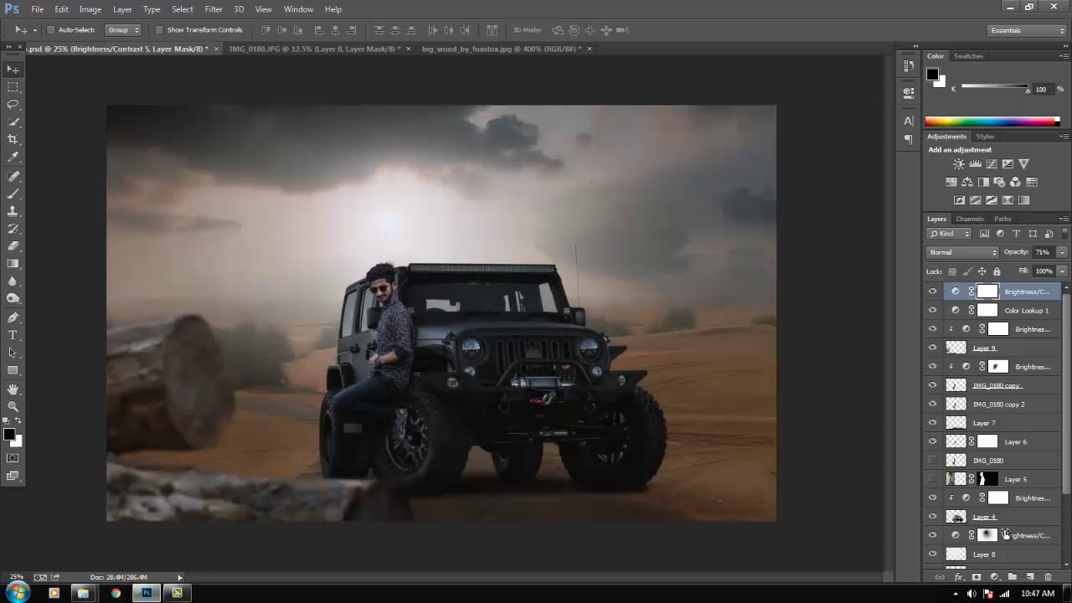
Paint the mask with a 900-pixel brush to lift darkening around the man, save, and go full screen.
{"action": "key", "text": "b"}
{"action": "key", "text": "bracketright"}
{"action": "key", "text": "bracketright"}
{"action": "key", "text": "bracketright"}
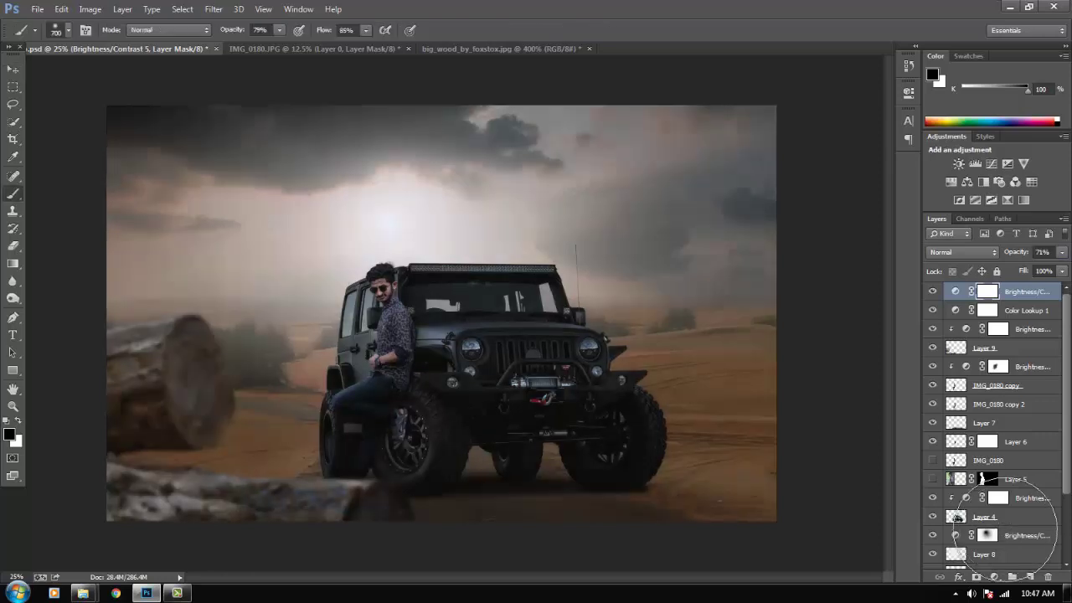
{"action": "key", "text": "bracketright"}
{"action": "key", "text": "bracketright"}
{"action": "key", "text": "bracketright"}
{"action": "left_click", "coordinate": [395, 293]}
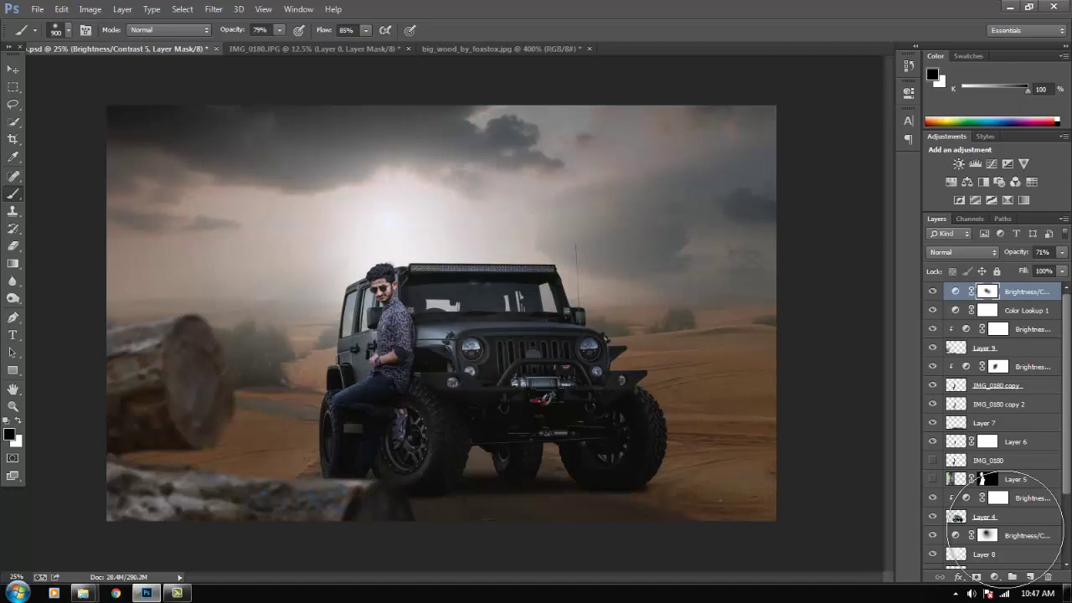
{"action": "key", "text": "v"}
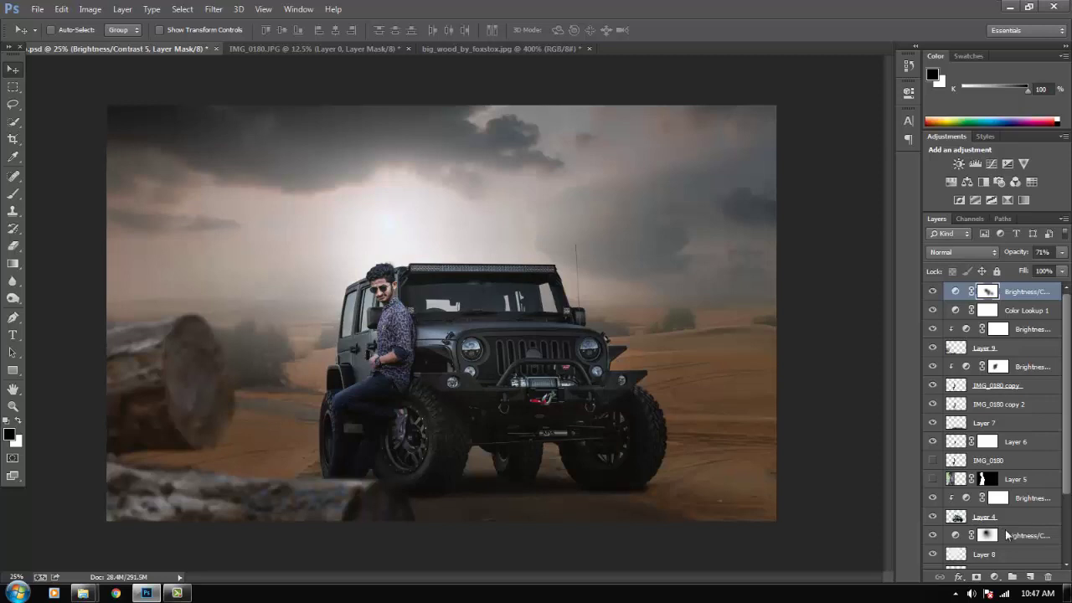
{"action": "key", "text": "ctrl+s"}
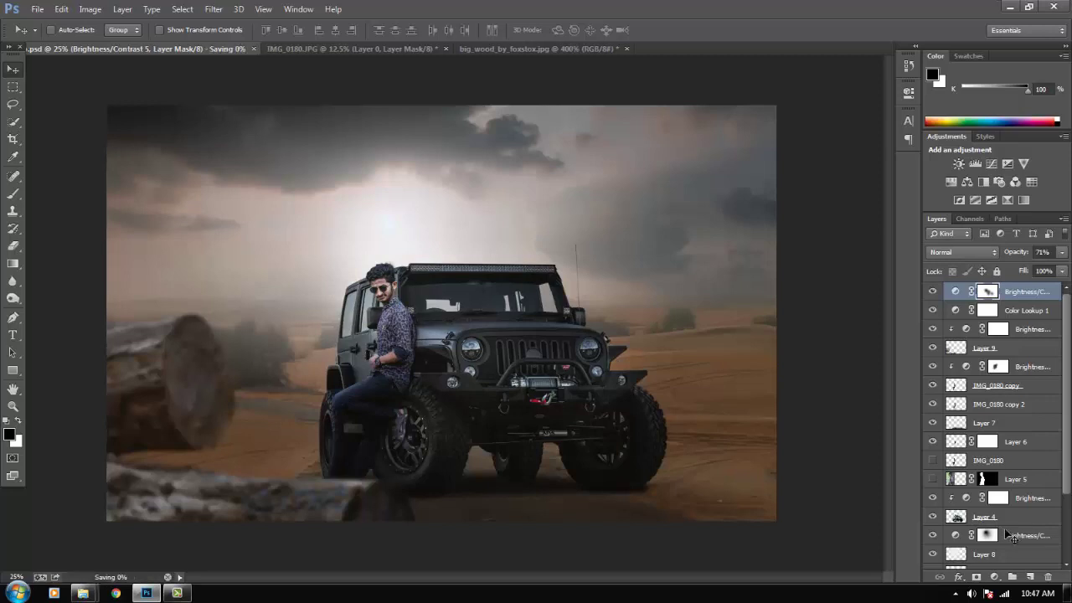
{"action": "key", "text": "f"}
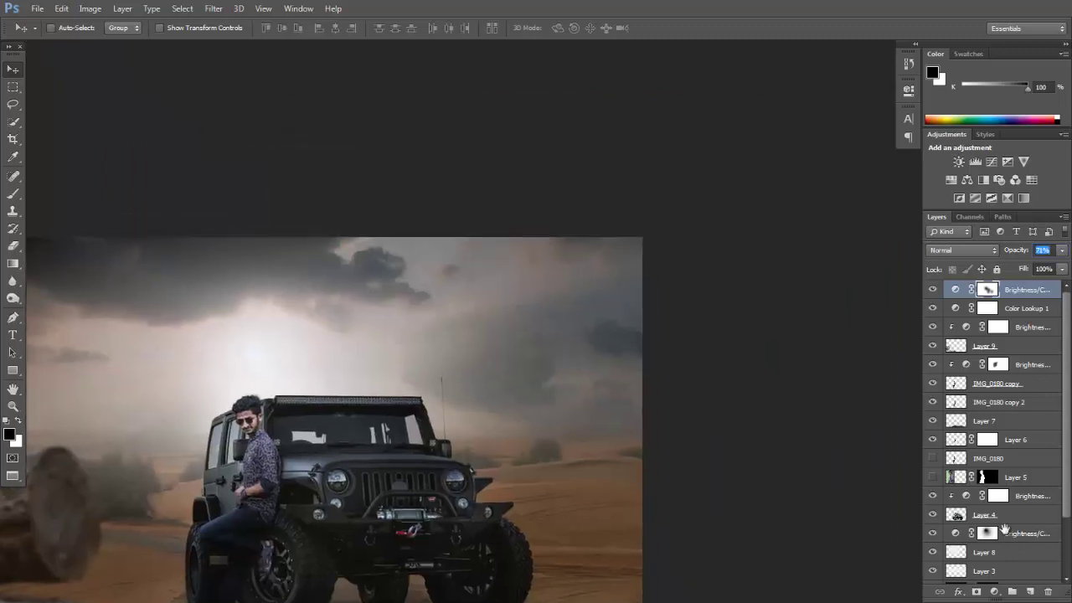
Set the Photo Filter to Sepia at 46% density after trying other presets.
{"action": "key", "text": "ctrl+minus"}
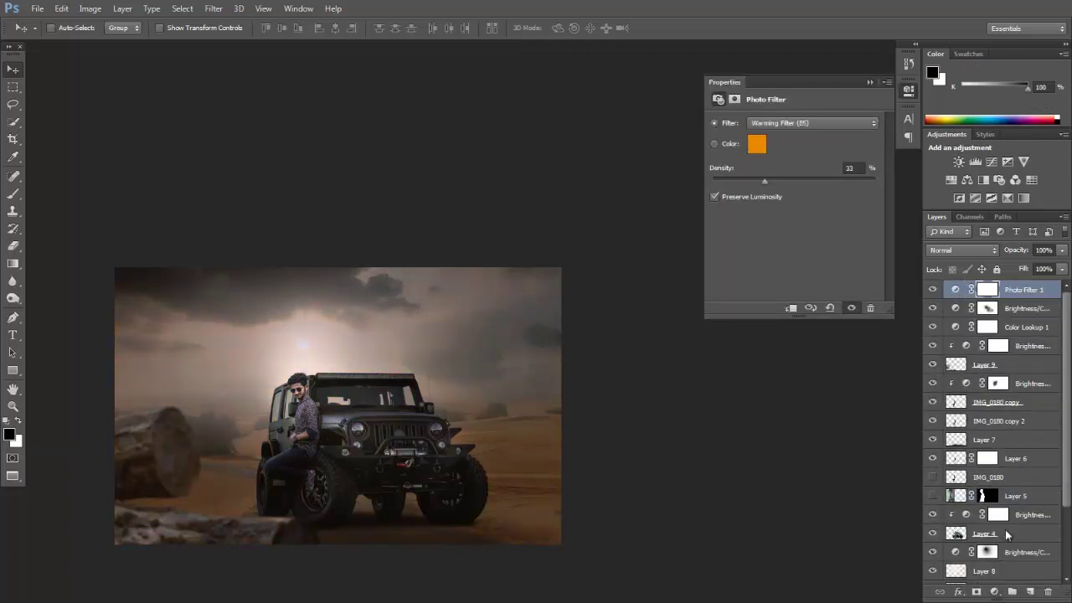
{"action": "key", "text": "Down"}
{"action": "key", "text": "Down"}
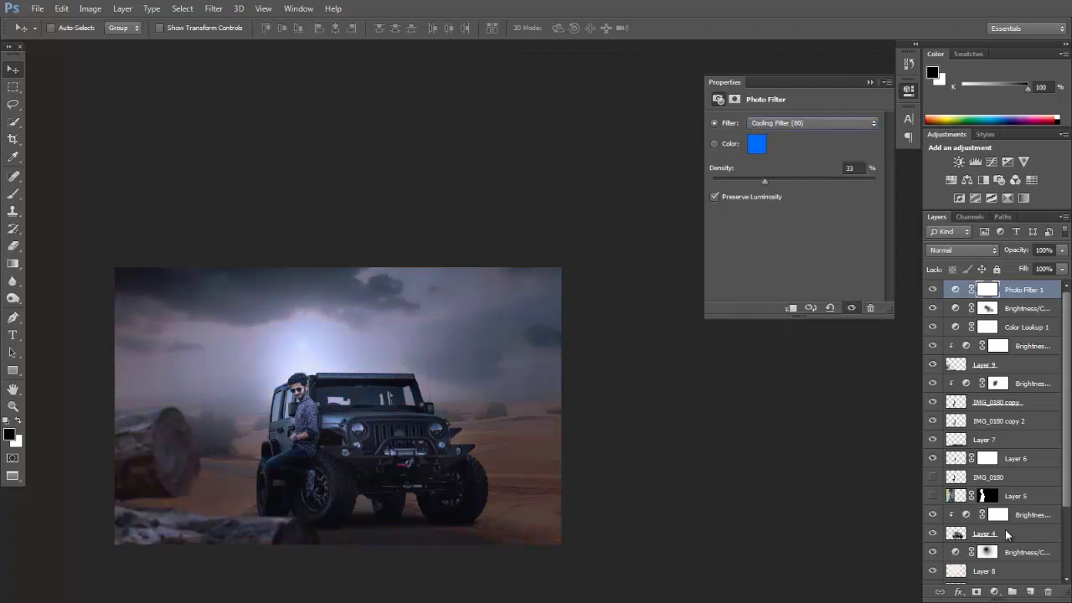
{"action": "key", "text": "Down"}
{"action": "key", "text": "Down"}
{"action": "key", "text": "Down"}
{"action": "key", "text": "Down"}
{"action": "key", "text": "Down"}
{"action": "key", "text": "Down"}
{"action": "key", "text": "Down"}
{"action": "key", "text": "Up"}
{"action": "key", "text": "Up"}
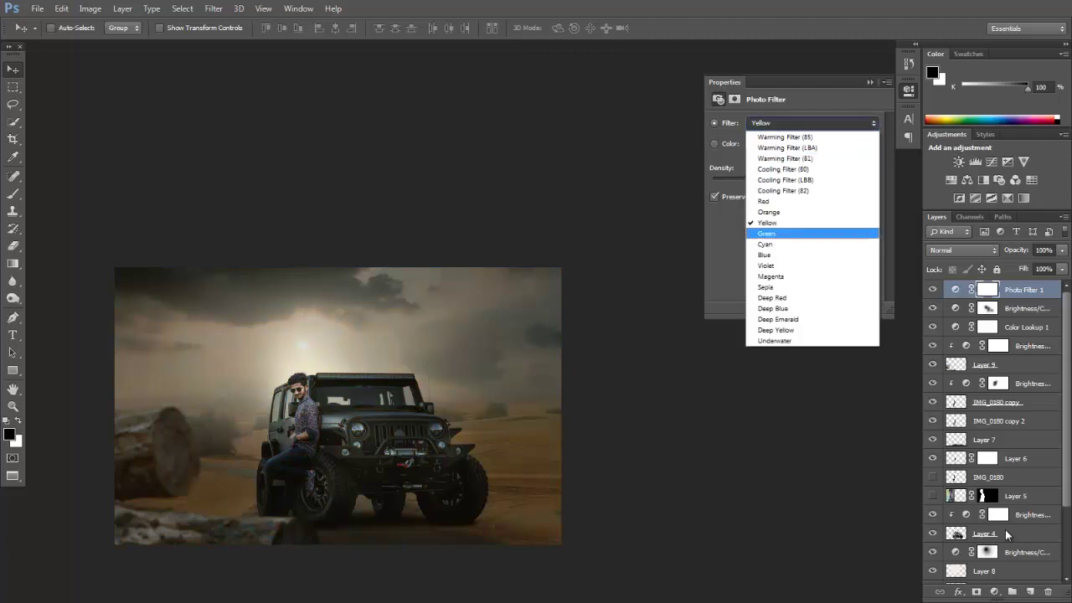
{"action": "key", "text": "Down"}
{"action": "key", "text": "Down"}
{"action": "key", "text": "Down"}
{"action": "key", "text": "Down"}
{"action": "key", "text": "Down"}
{"action": "key", "text": "Down"}
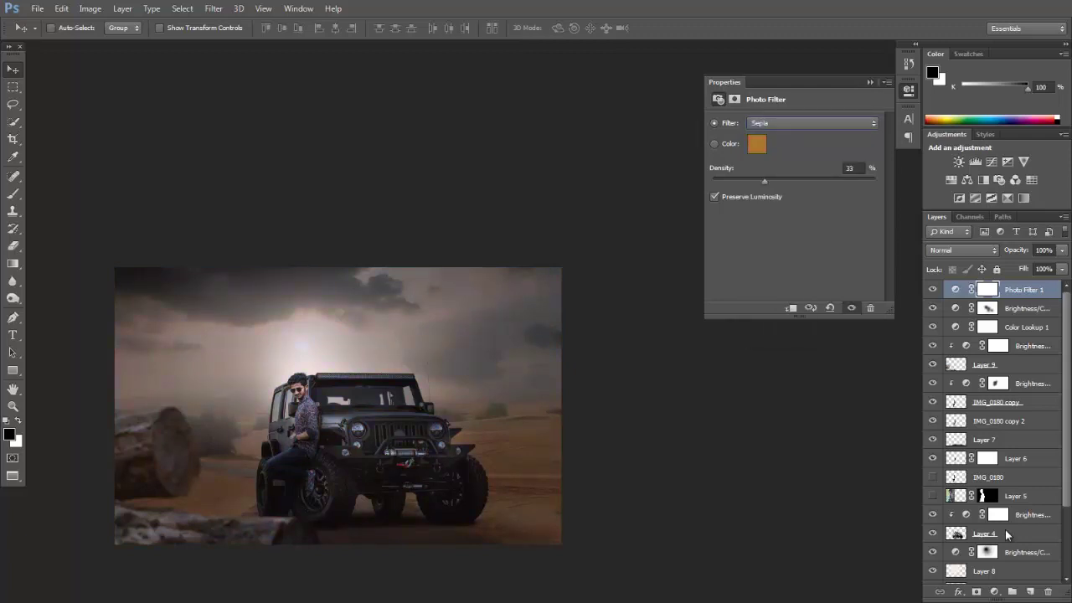
{"action": "left_click_drag", "start_coordinate": [764, 181], "coordinate": [786, 181]}
{"action": "key", "text": "Escape"}
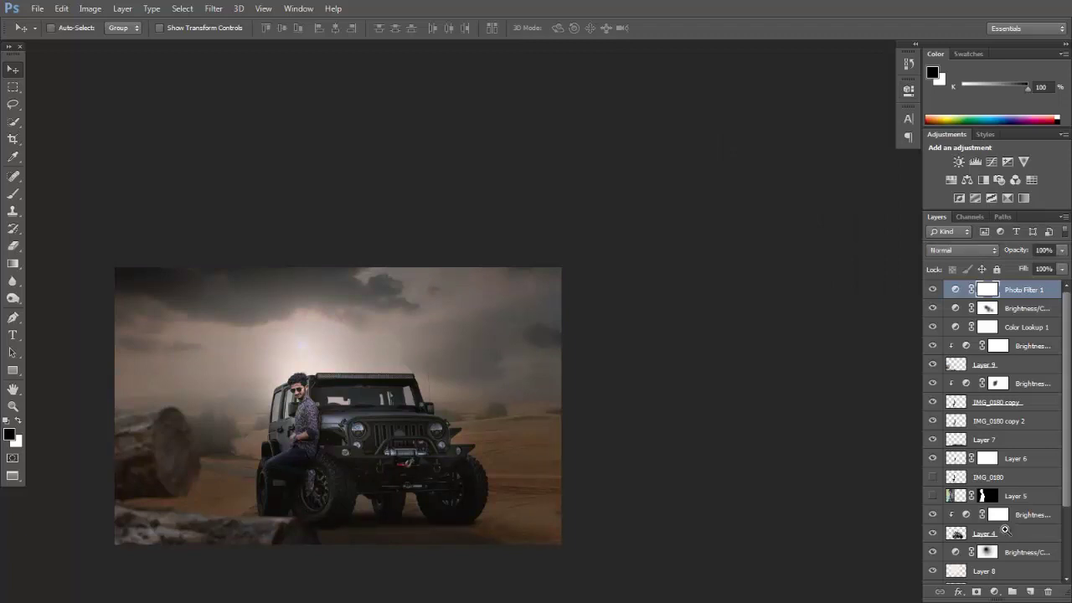
Paint a small spot out of the Photo Filter mask with a 200-pixel brush, then show the image full screen.
{"action": "key", "text": "ctrl+plus"}
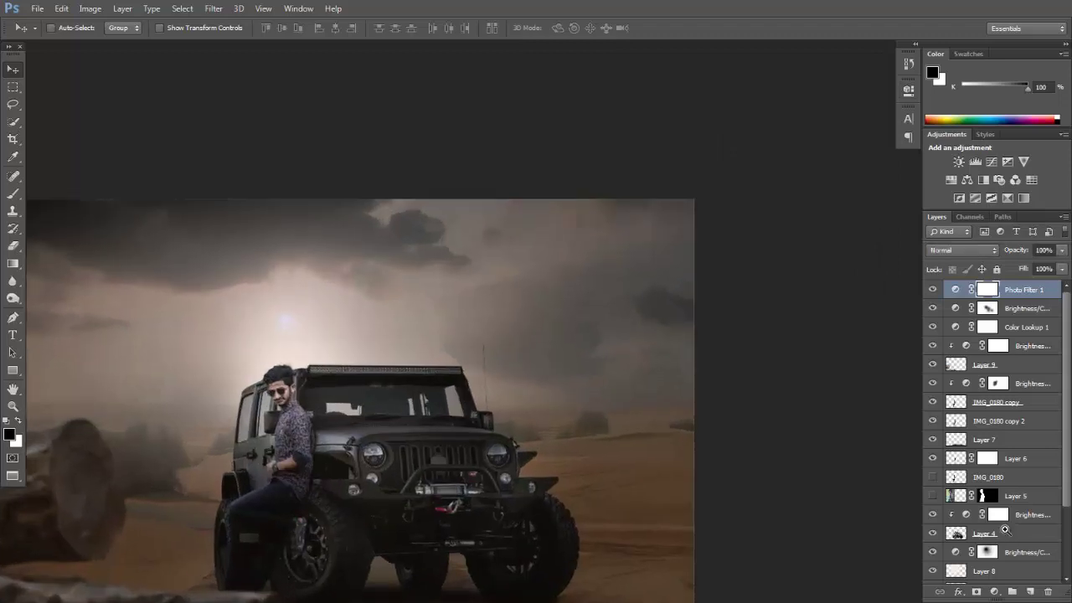
{"action": "key", "text": "ctrl+plus"}
{"action": "key", "text": "ctrl+plus"}
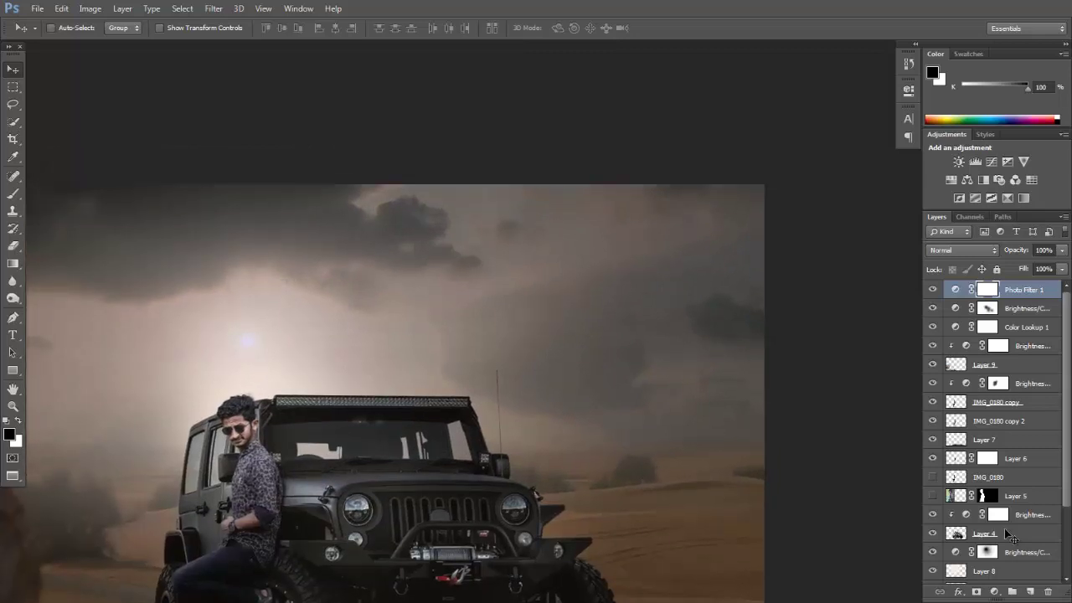
{"action": "key", "text": "b"}
{"action": "key", "text": "bracketleft"}
{"action": "key", "text": "bracketleft"}
{"action": "key", "text": "bracketleft"}
{"action": "key", "text": "bracketleft"}
{"action": "key", "text": "bracketleft"}
{"action": "key", "text": "bracketleft"}
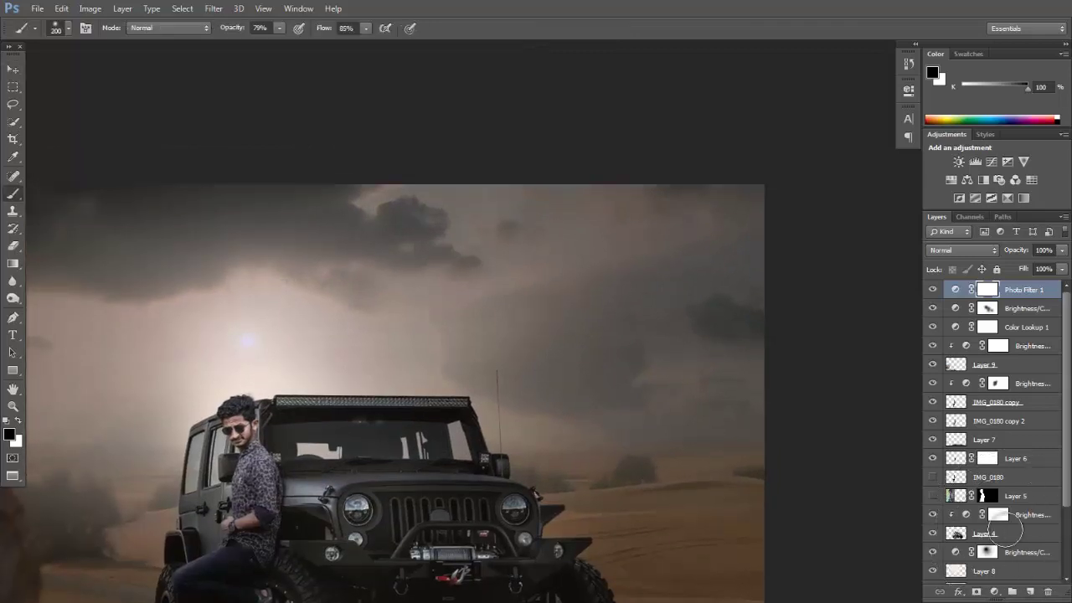
{"action": "key", "text": "bracketleft"}
{"action": "key", "text": "v"}
{"action": "key", "text": "ctrl+minus"}
{"action": "key", "text": "ctrl+minus"}
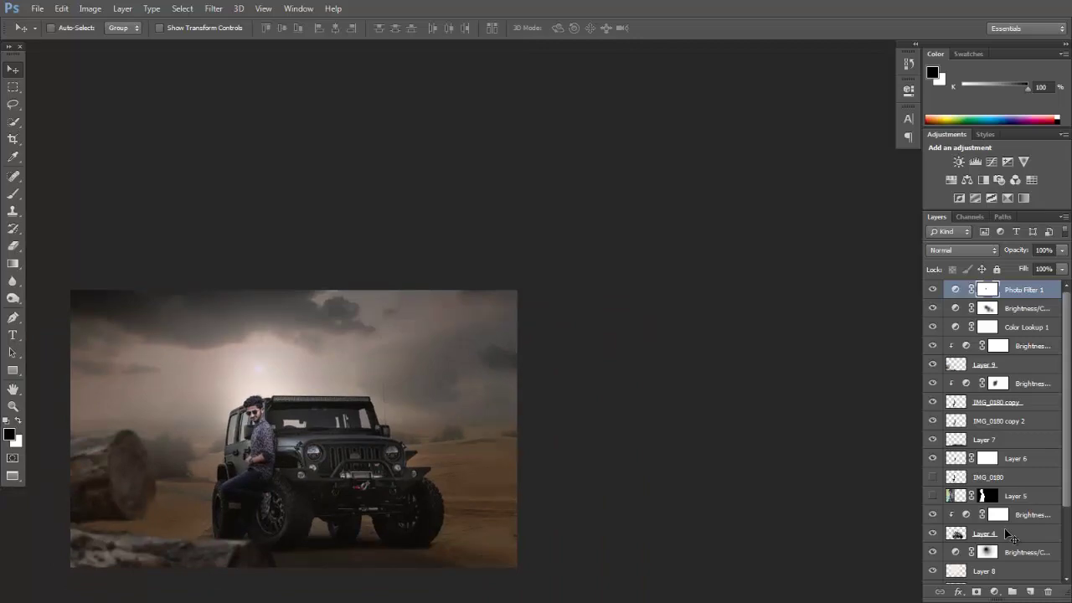
{"action": "key", "text": "f"}
{"action": "key", "text": "f"}
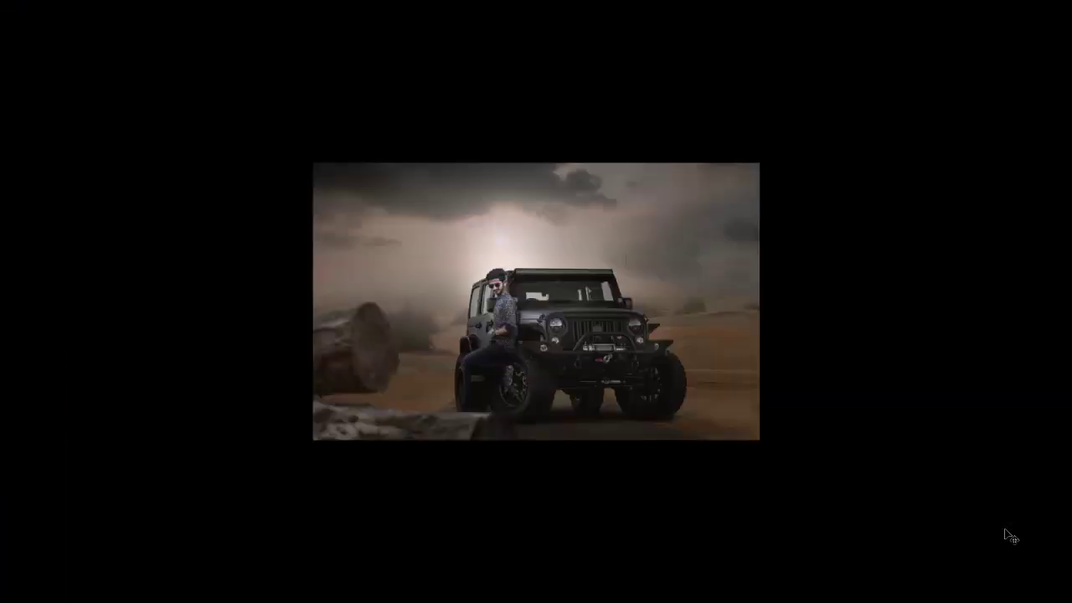